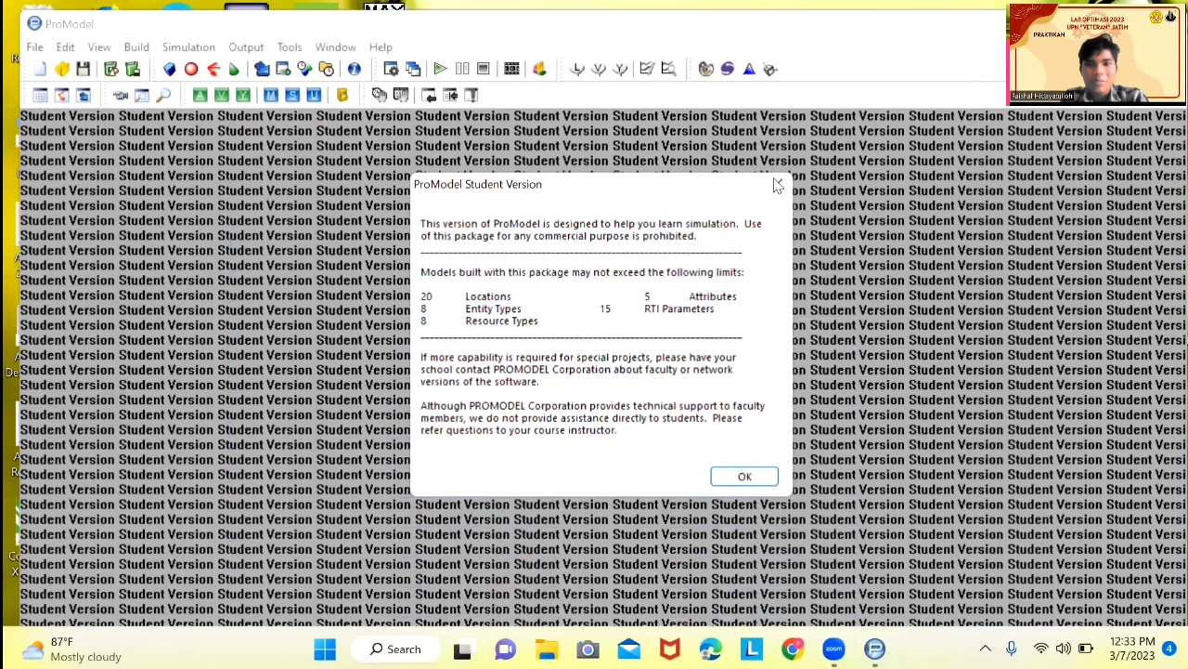
Dismiss the student version notice and create a new model titled MODUL with distance units in meters.
click(777, 184)
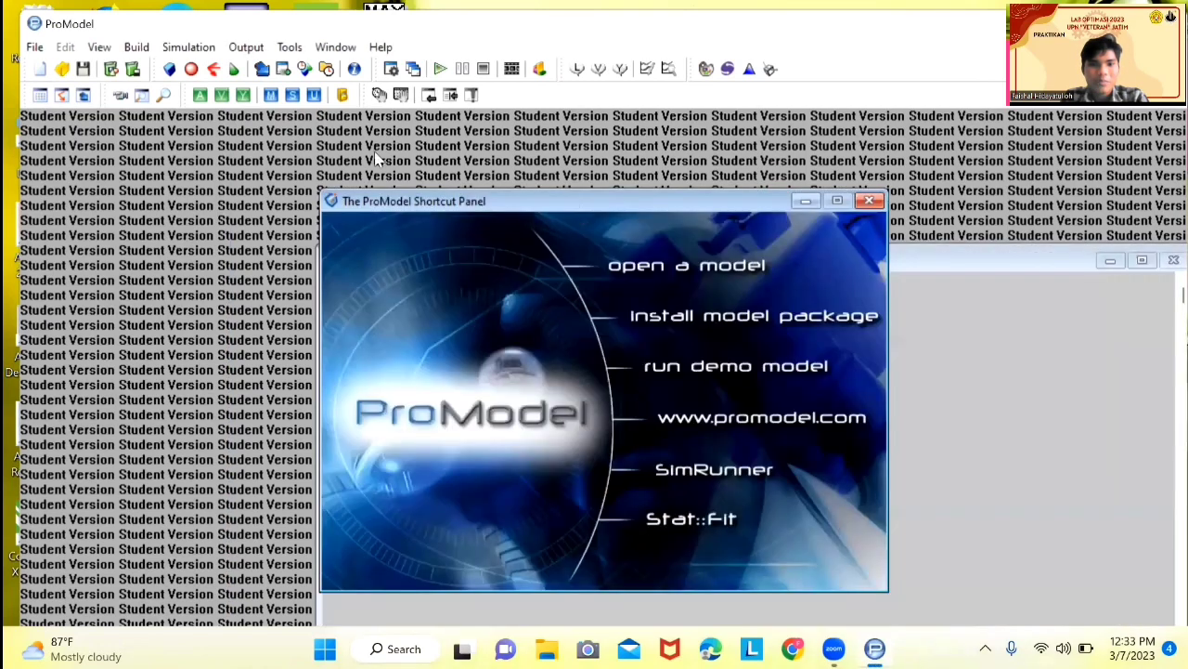
click(34, 47)
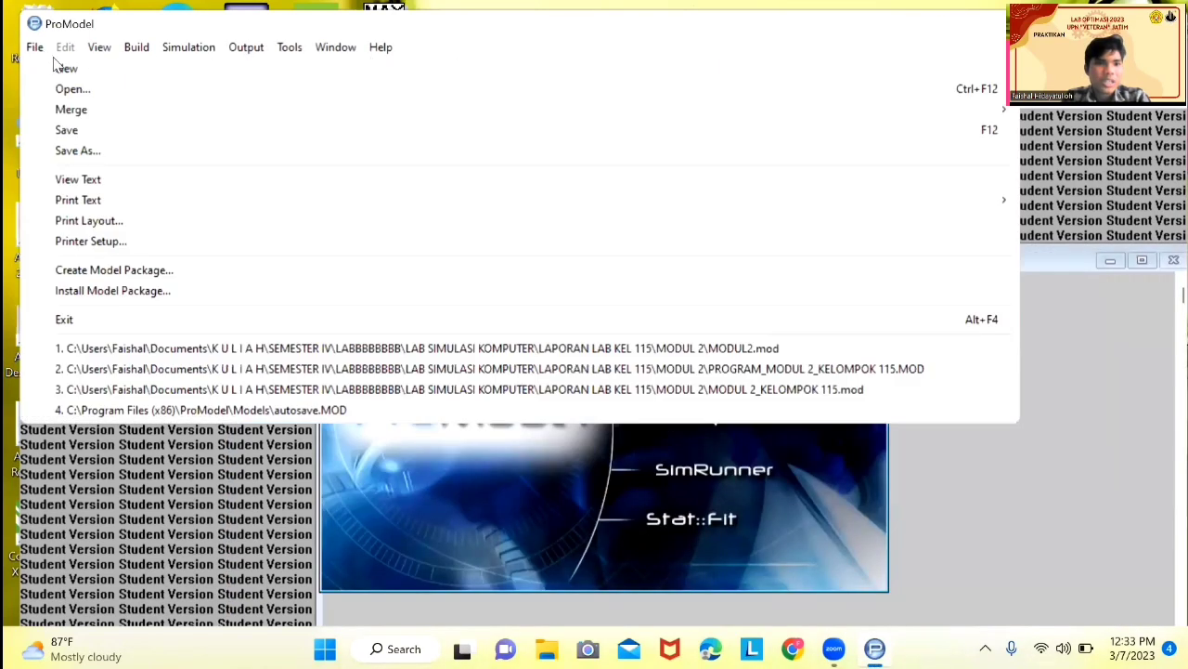
click(66, 71)
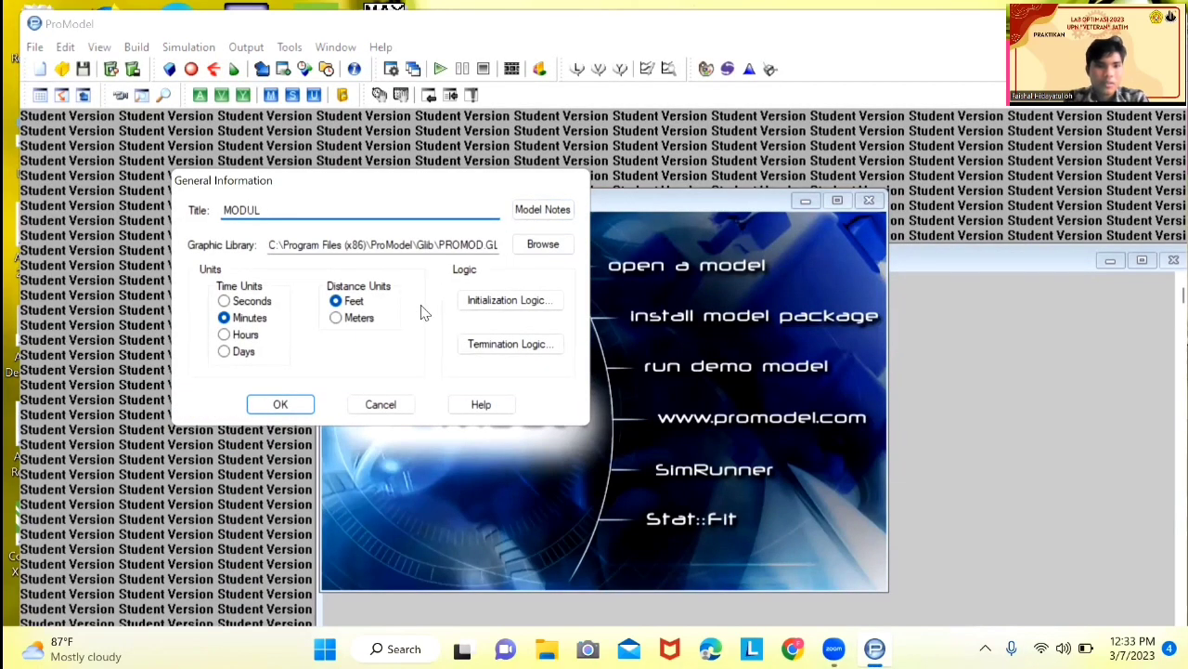
click(343, 322)
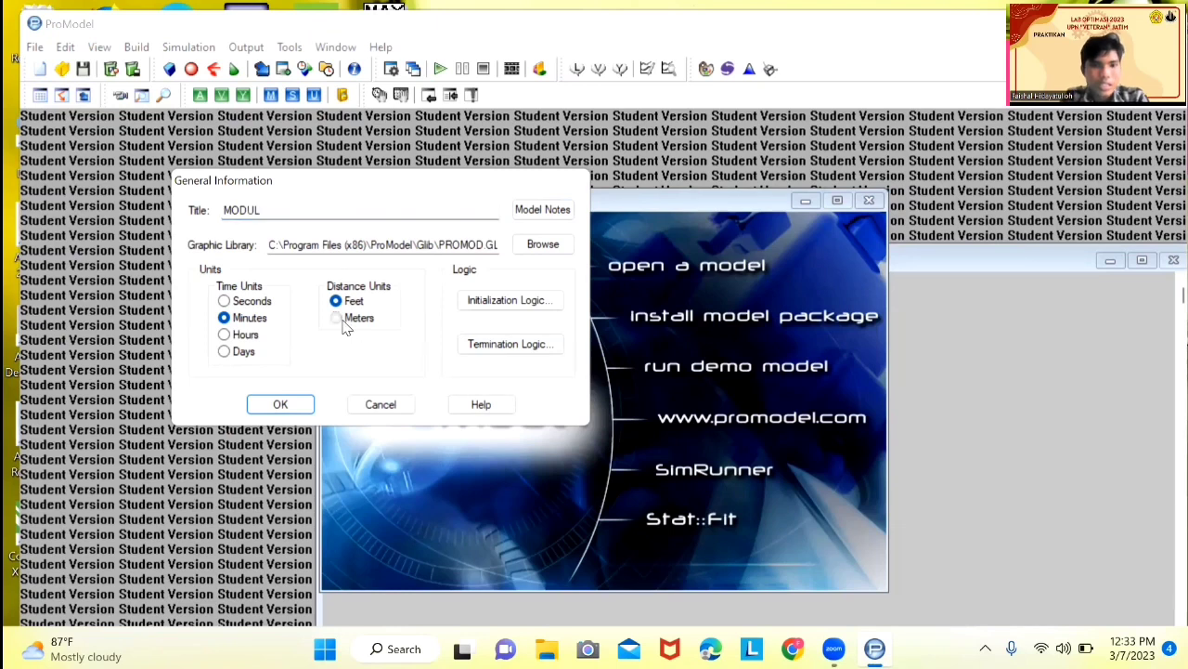
click(274, 410)
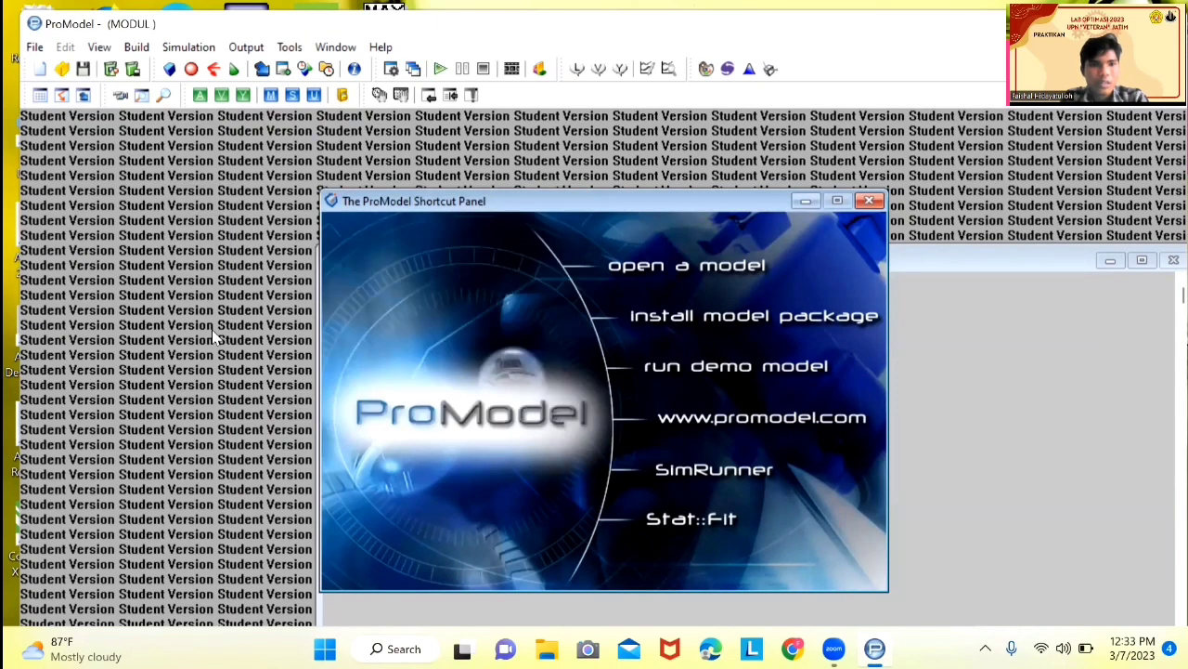
Open the model's Locations and place the Raw Material graphic as a new location in the layout's upper-left area, enlarging it.
click(136, 48)
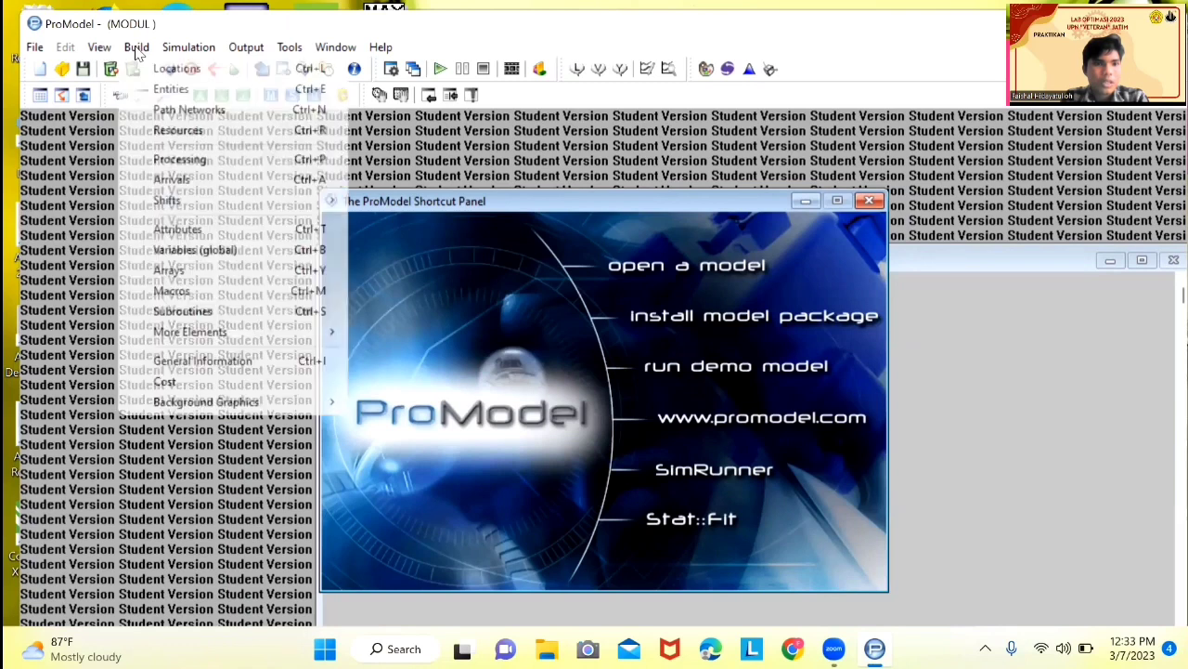
click(159, 69)
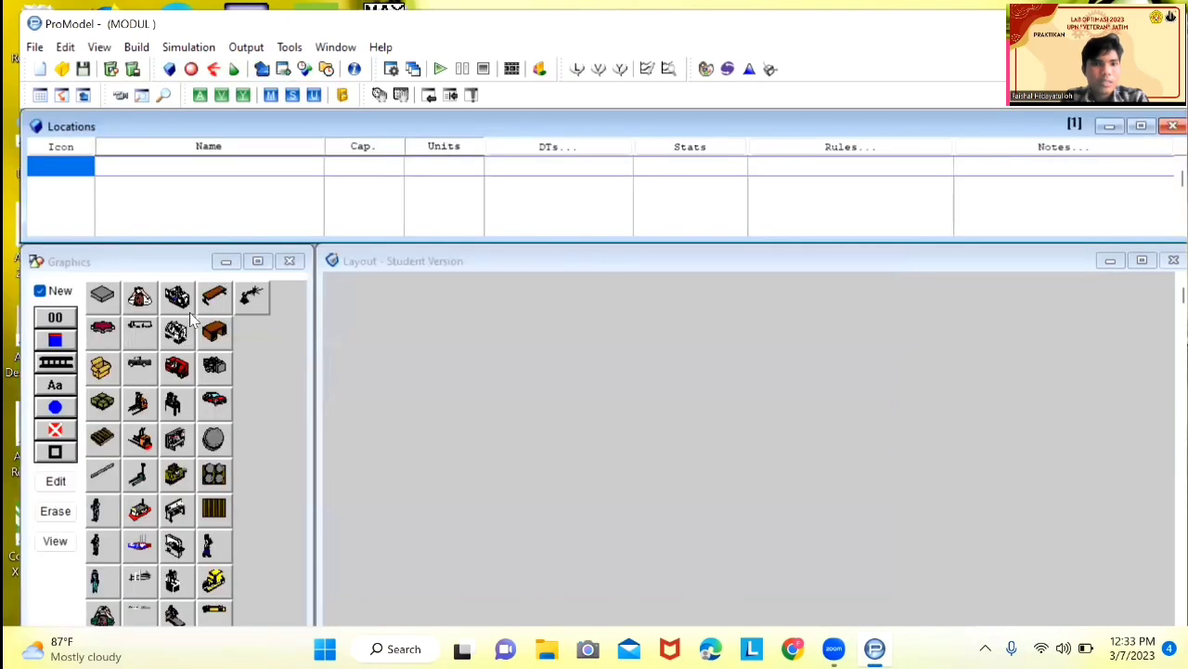
click(104, 299)
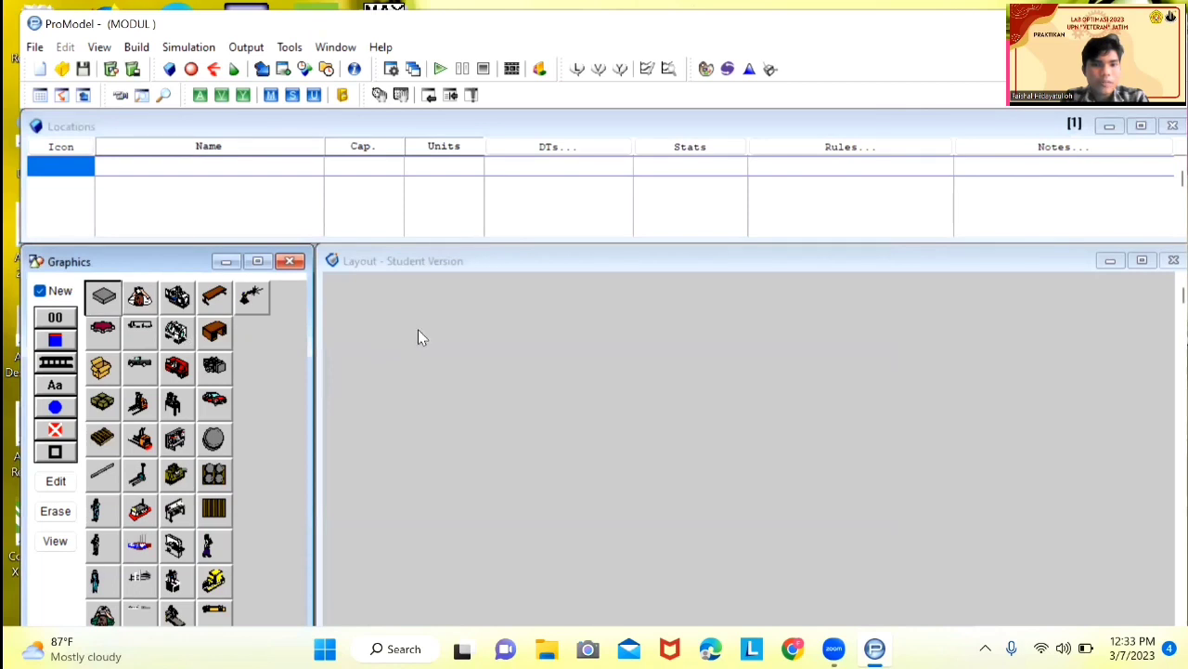
click(408, 325)
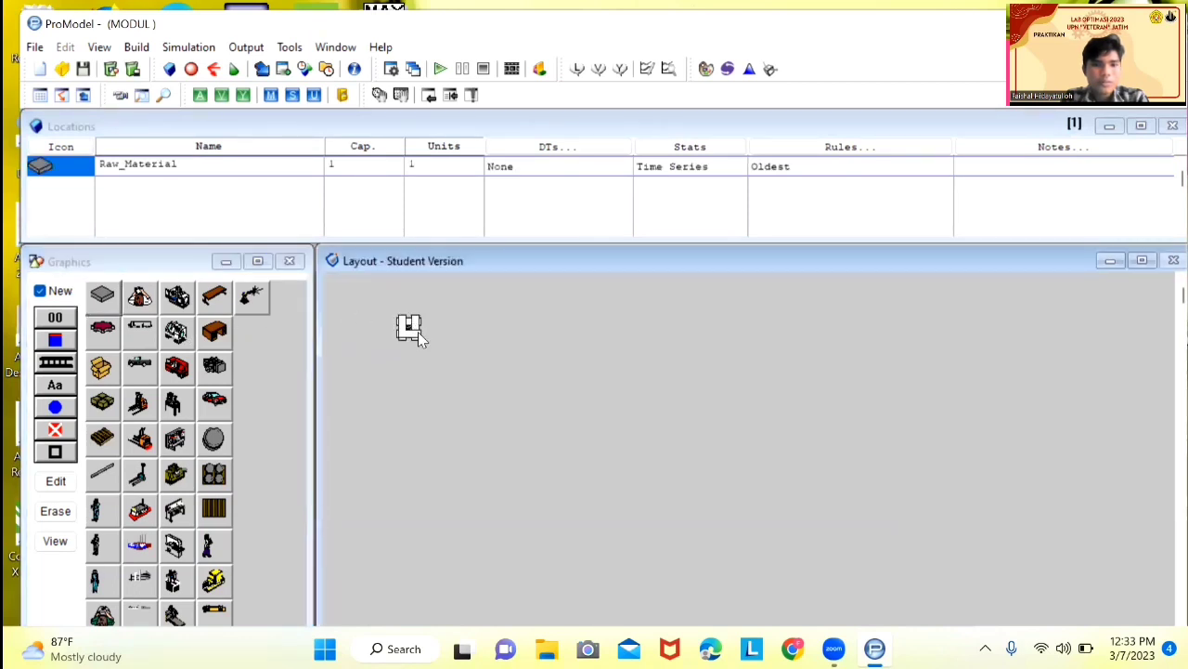
drag(421, 340, 490, 377)
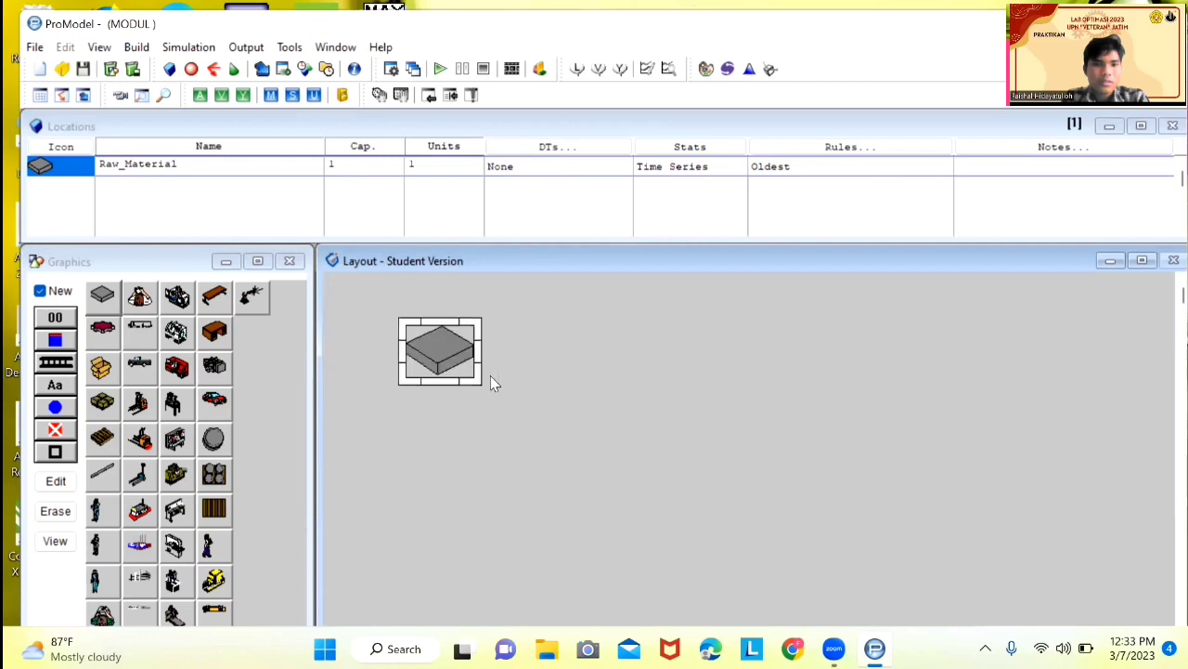
Add a name label to the existing Raw Material location and position it just below the gray block.
click(59, 391)
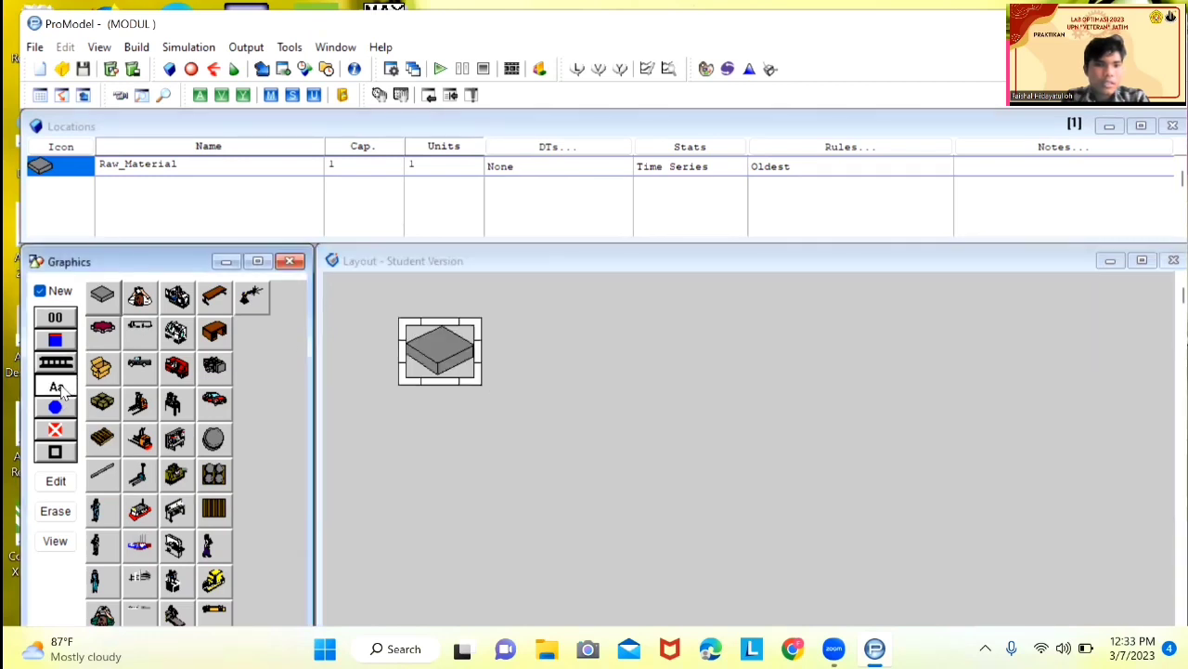
click(444, 371)
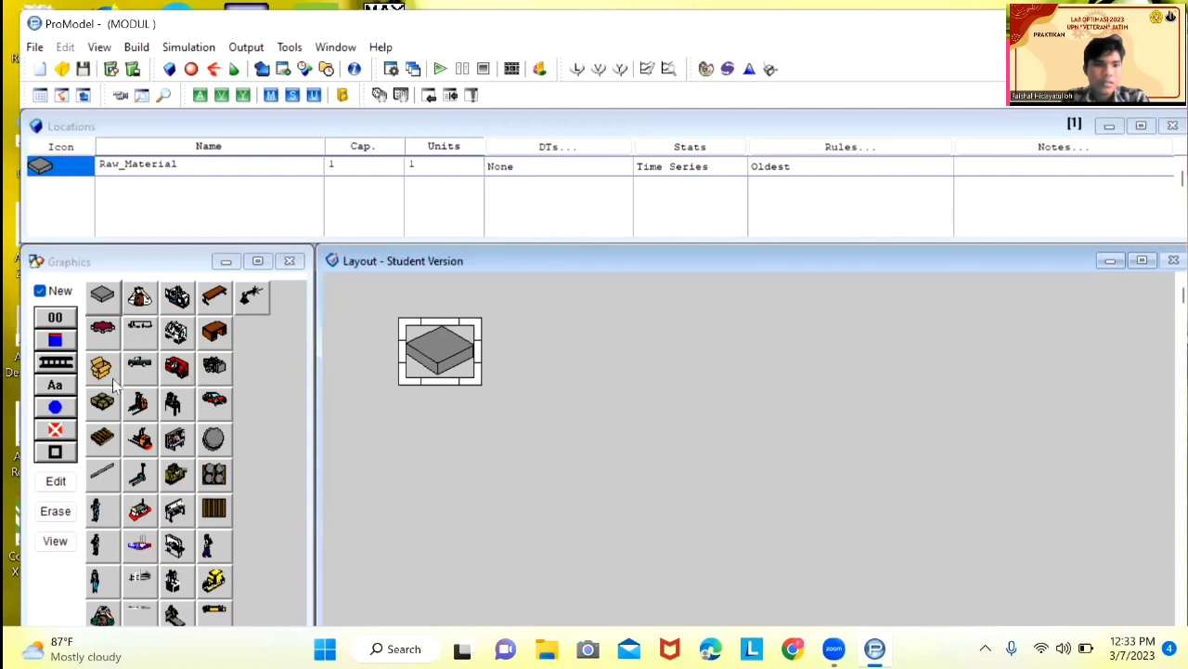
click(69, 388)
click(41, 292)
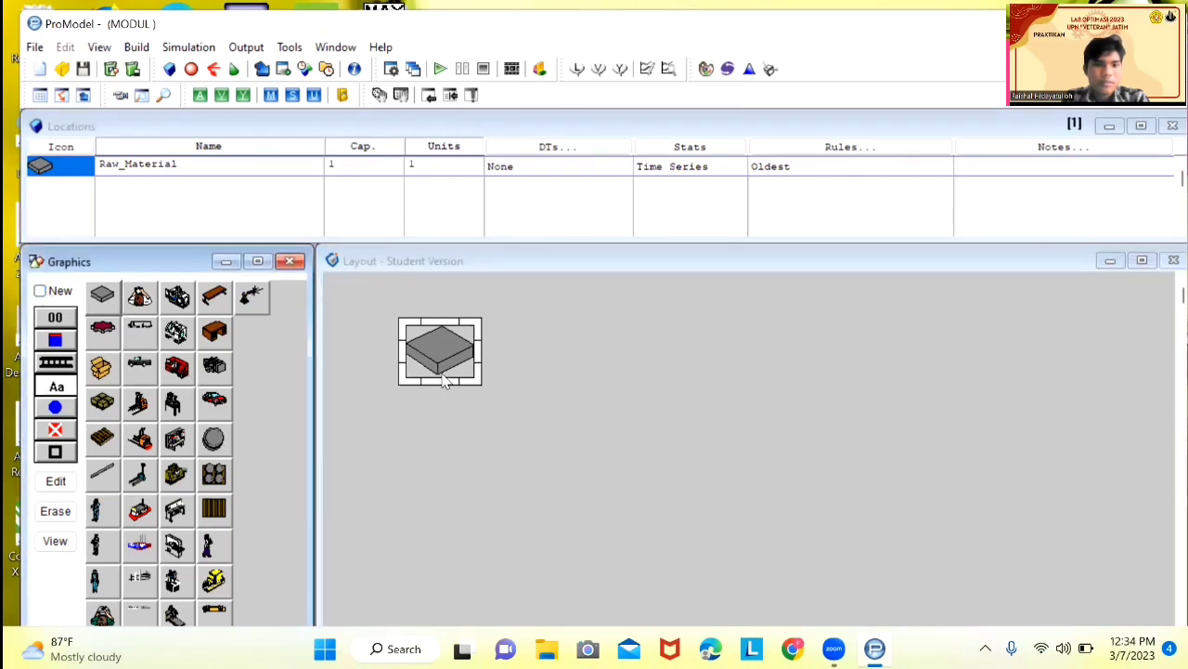
click(444, 379)
click(444, 378)
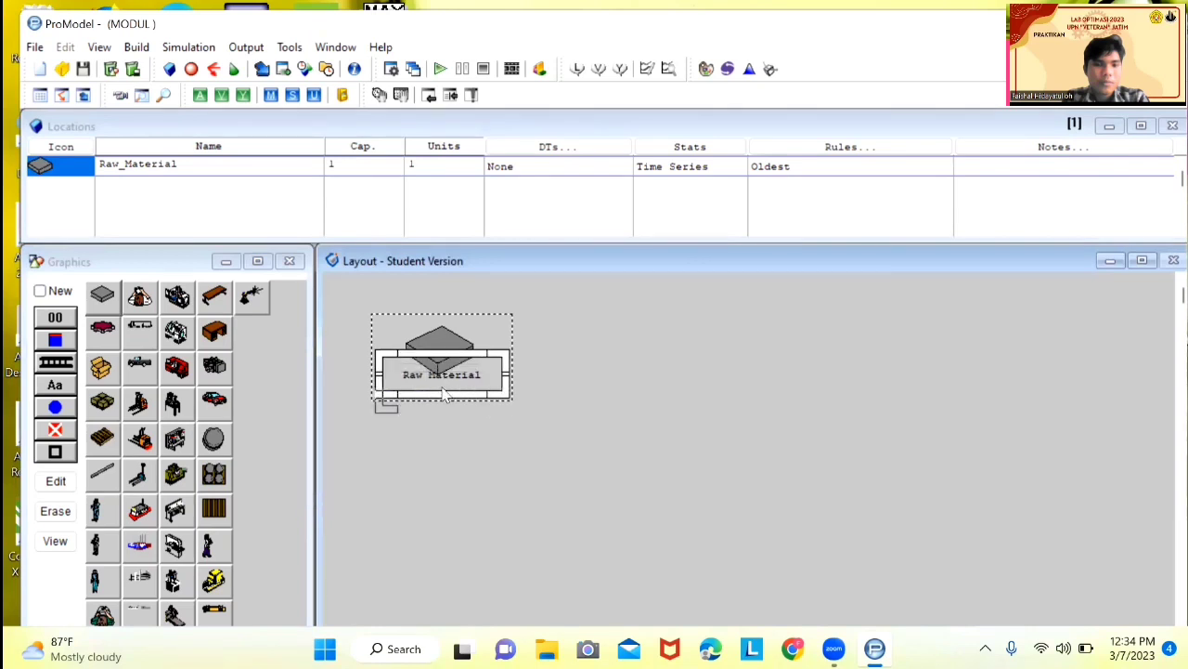
drag(444, 379, 444, 394)
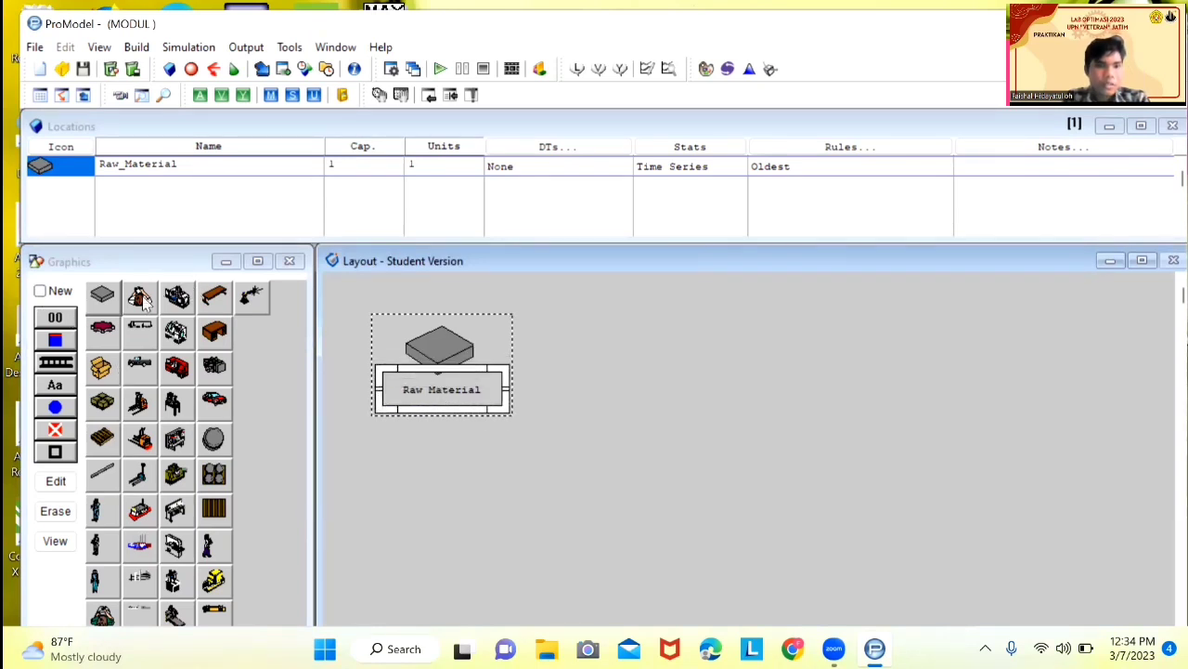
Add a new location with the Desk graphic beside Raw Material and enlarge it to a similar size.
click(214, 332)
click(40, 291)
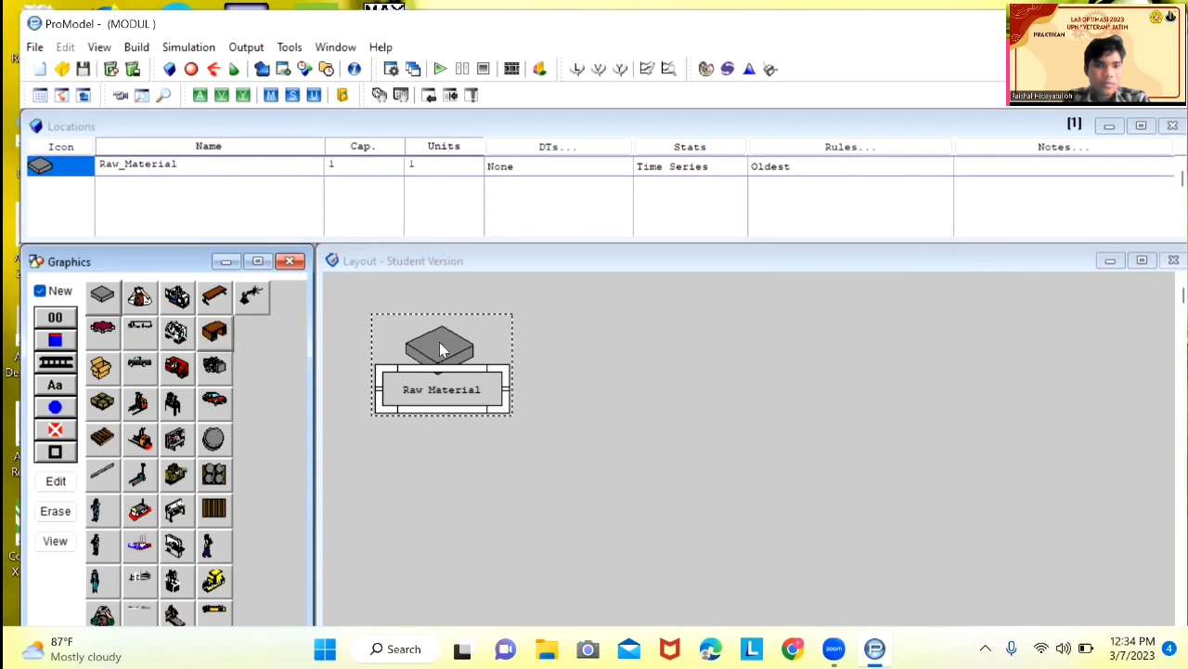
click(598, 349)
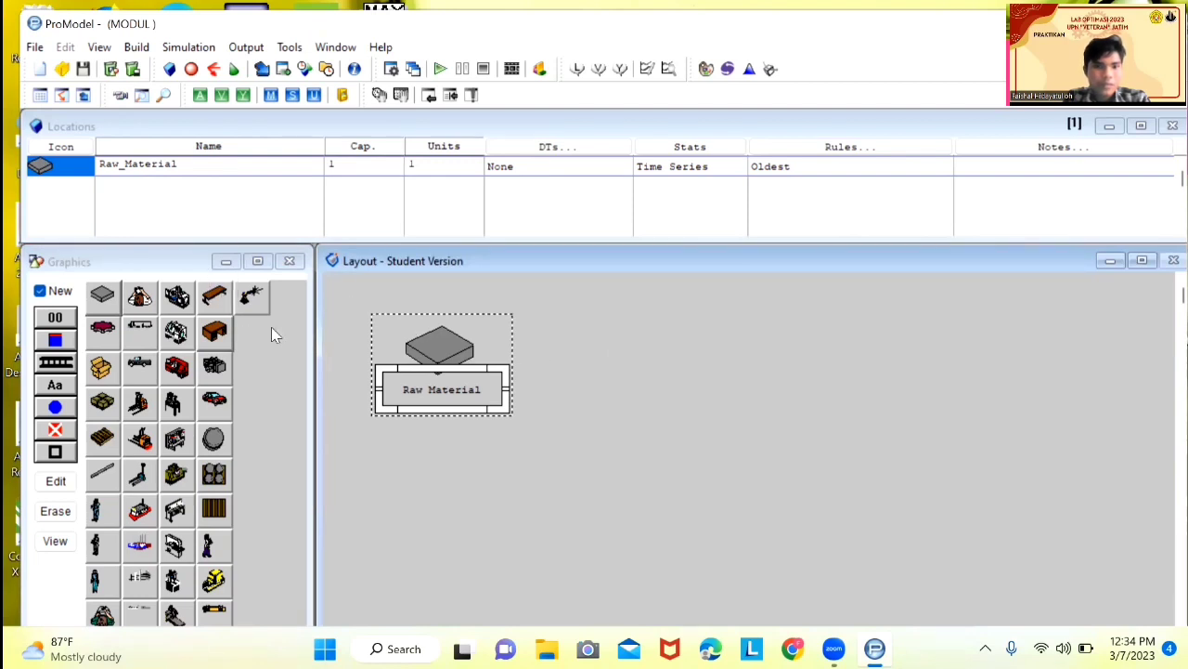
click(216, 333)
click(599, 337)
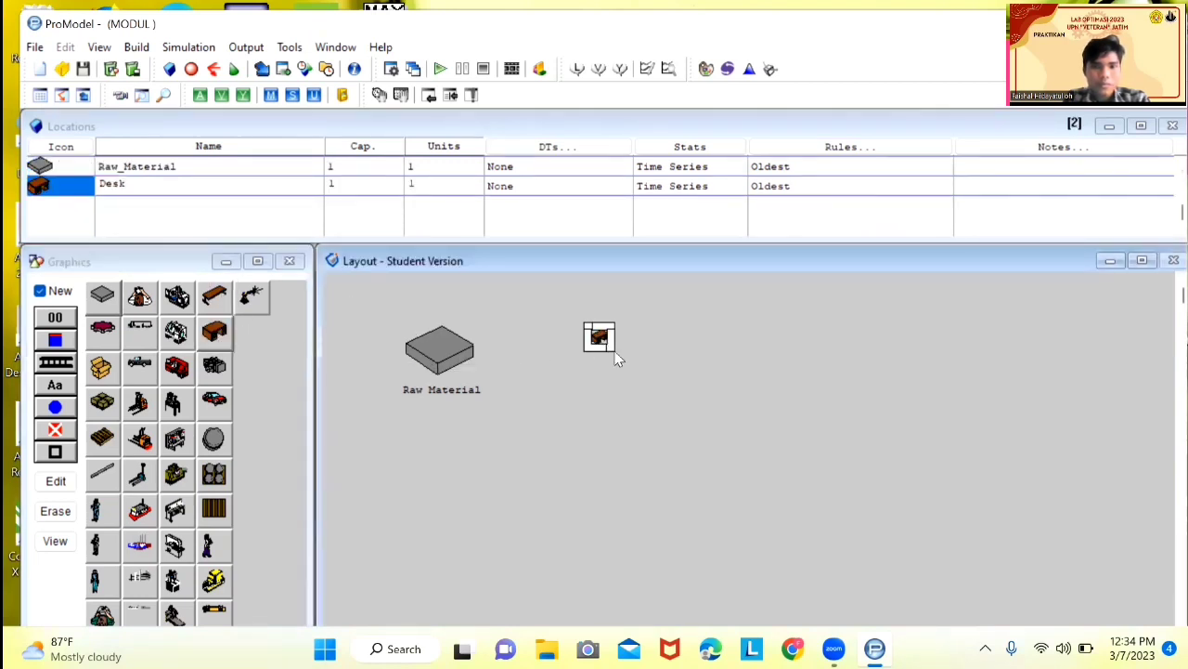
mouse_move(604, 342)
mouse_down()
mouse_move(667, 390)
mouse_move(643, 369)
mouse_move(599, 365)
mouse_up()
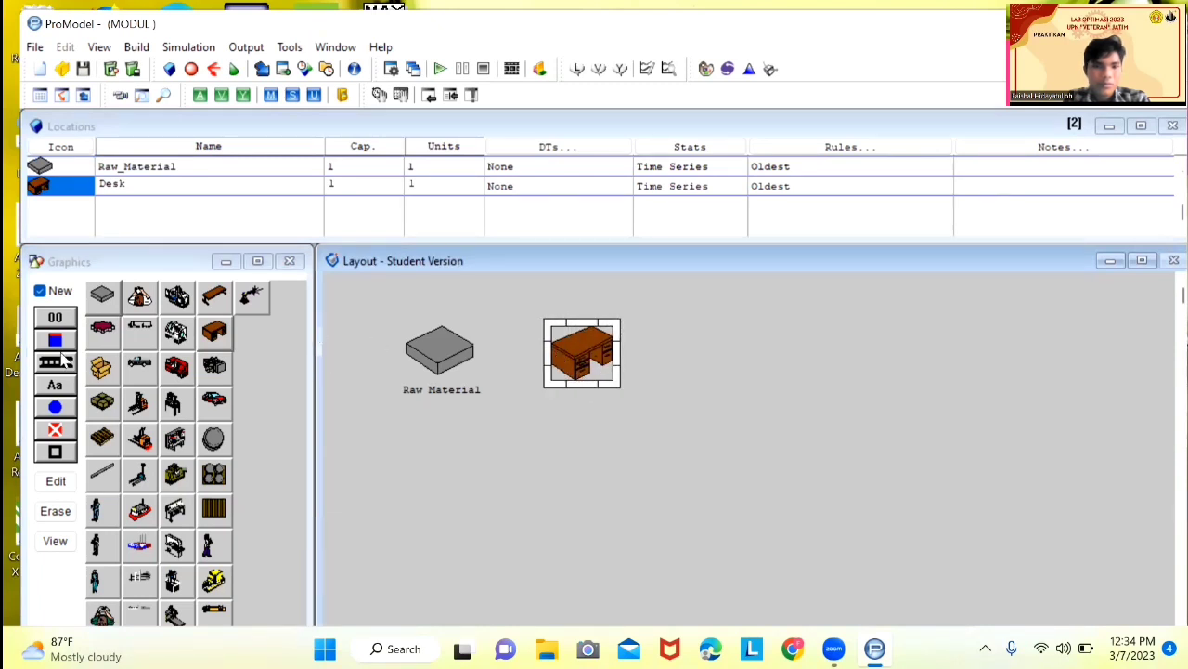
Add a name label to the Desk location and position it just below the desk graphic.
click(57, 388)
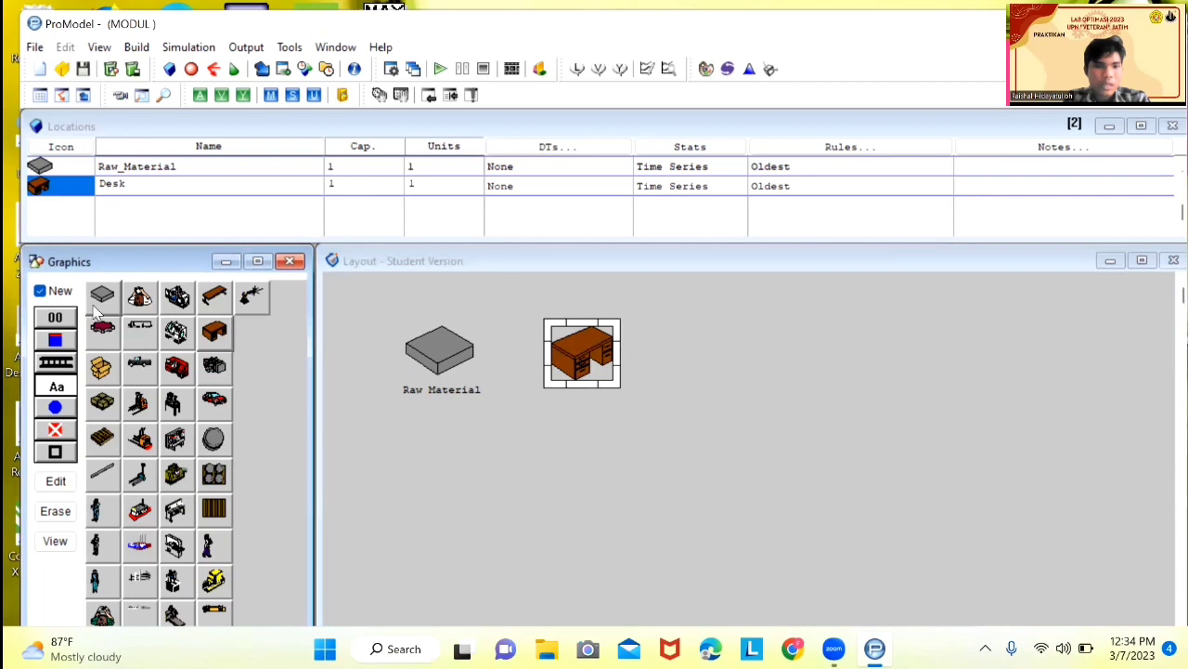
click(577, 379)
drag(578, 388, 581, 407)
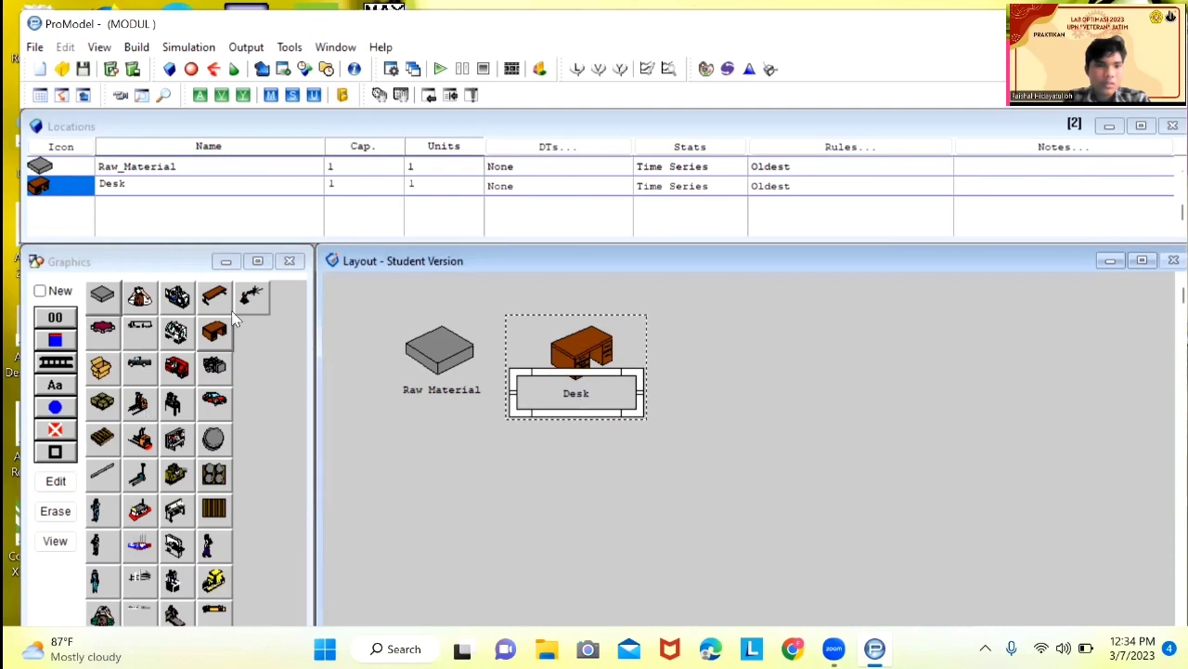
Add a new location with the Bridge Mill graphic to the right of the desk and enlarge it.
click(271, 365)
click(40, 291)
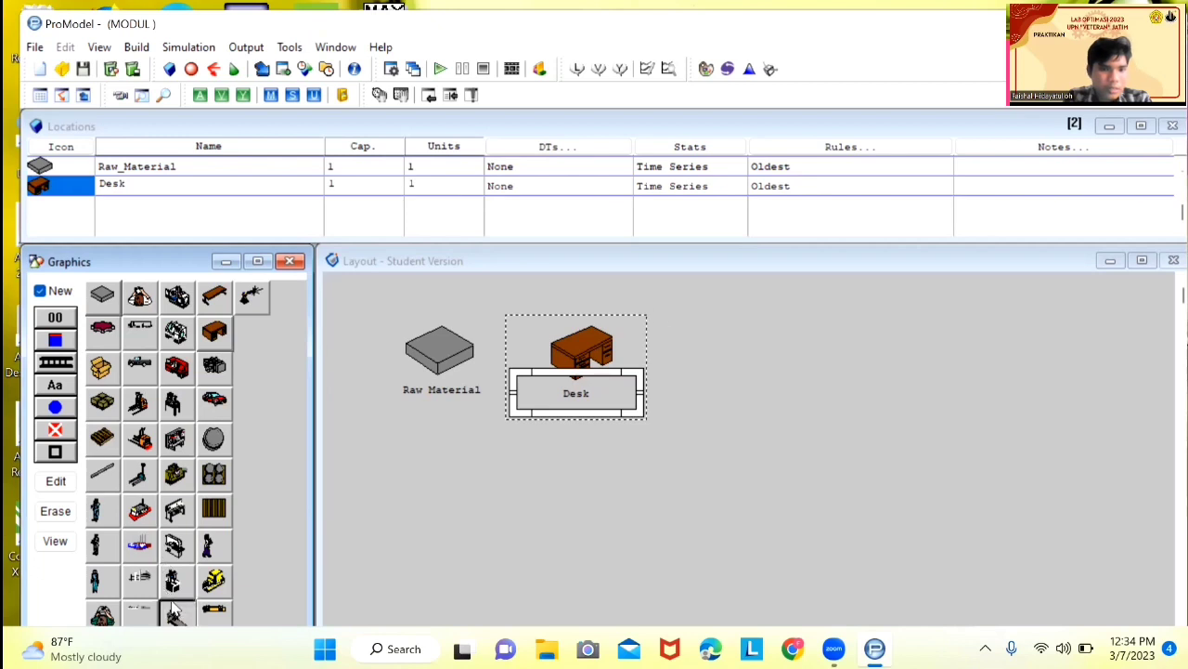
click(723, 355)
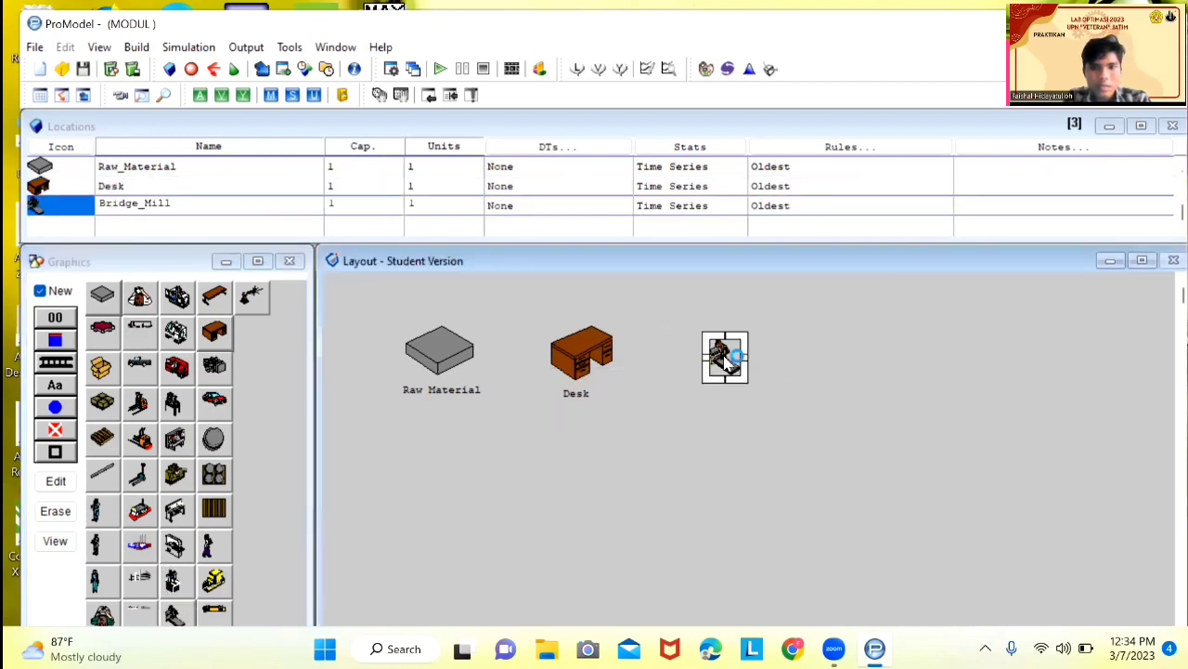
mouse_move(746, 375)
mouse_down()
mouse_move(787, 401)
mouse_move(772, 374)
mouse_move(737, 360)
mouse_up()
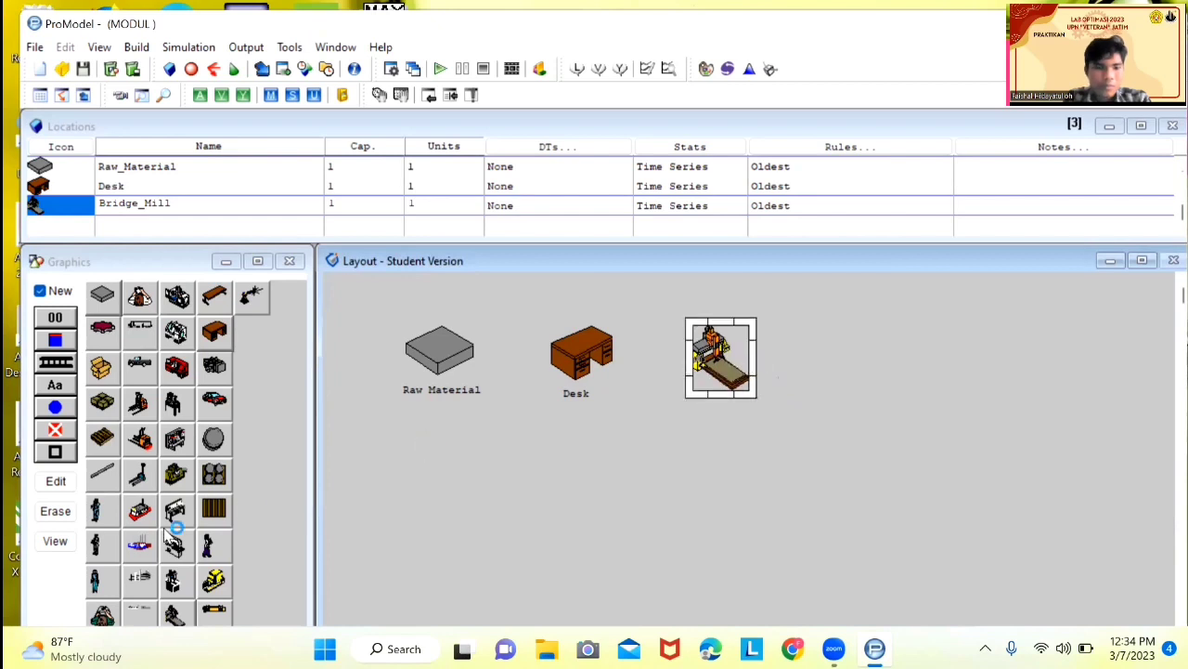
Add a name label to the Bridge Mill location and position it just below the machine.
click(58, 395)
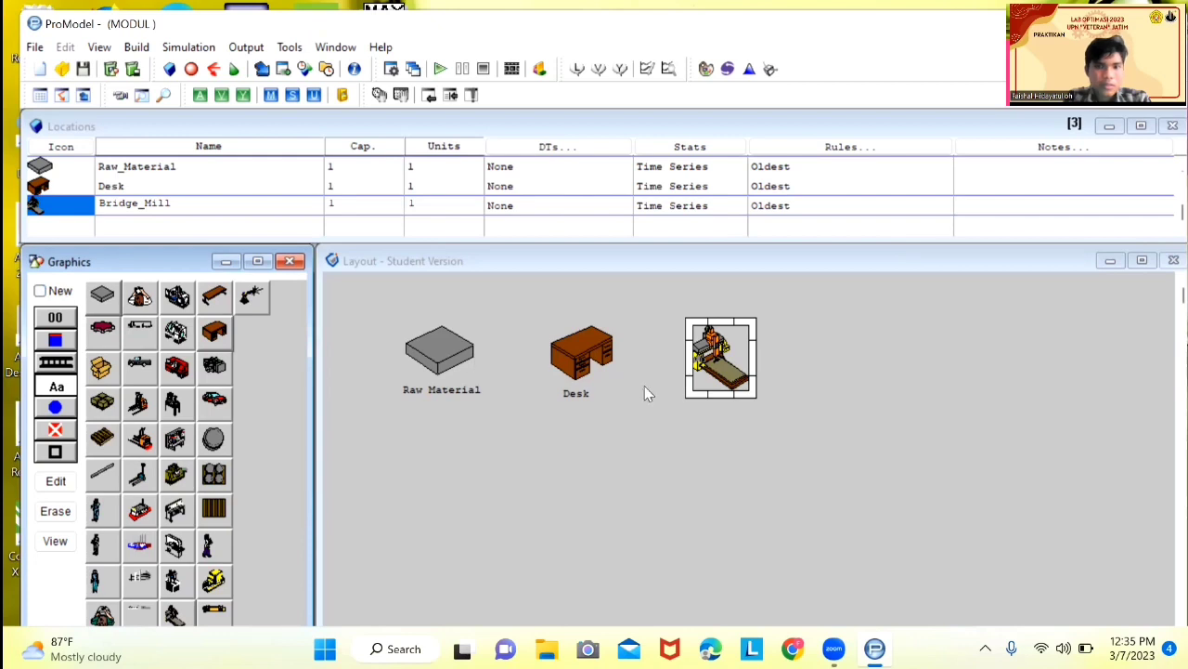
click(713, 389)
drag(713, 389, 727, 414)
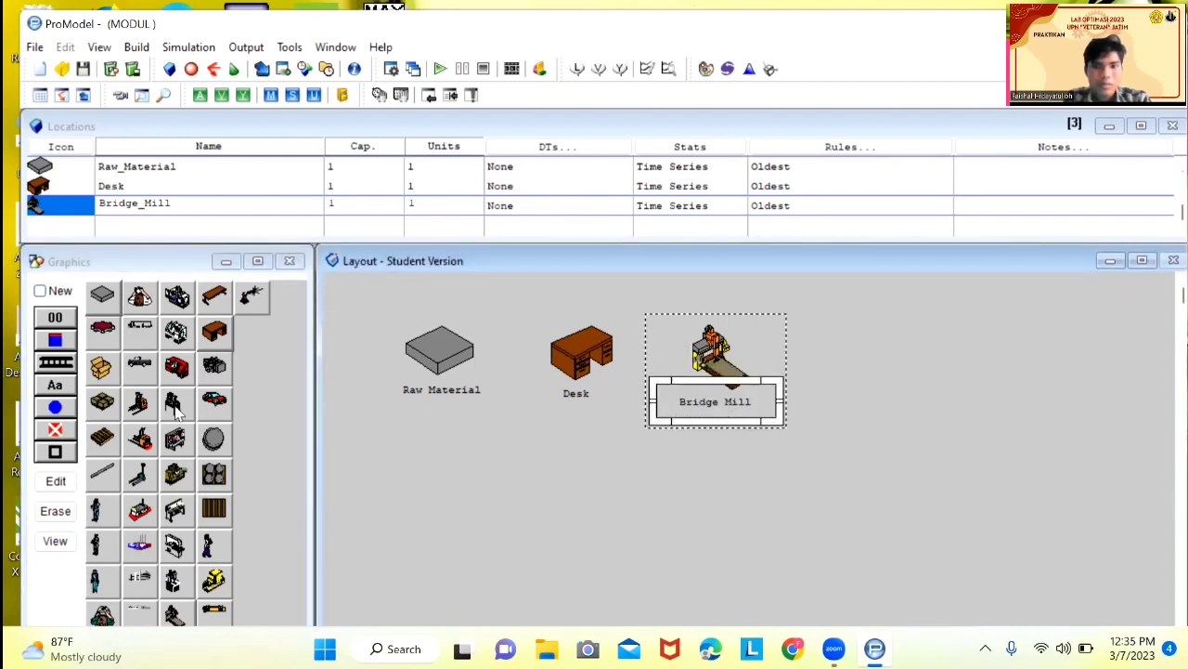
Add a new location with the orange Forktruck graphic below and right of the Bridge Mill, and enlarge it.
click(40, 291)
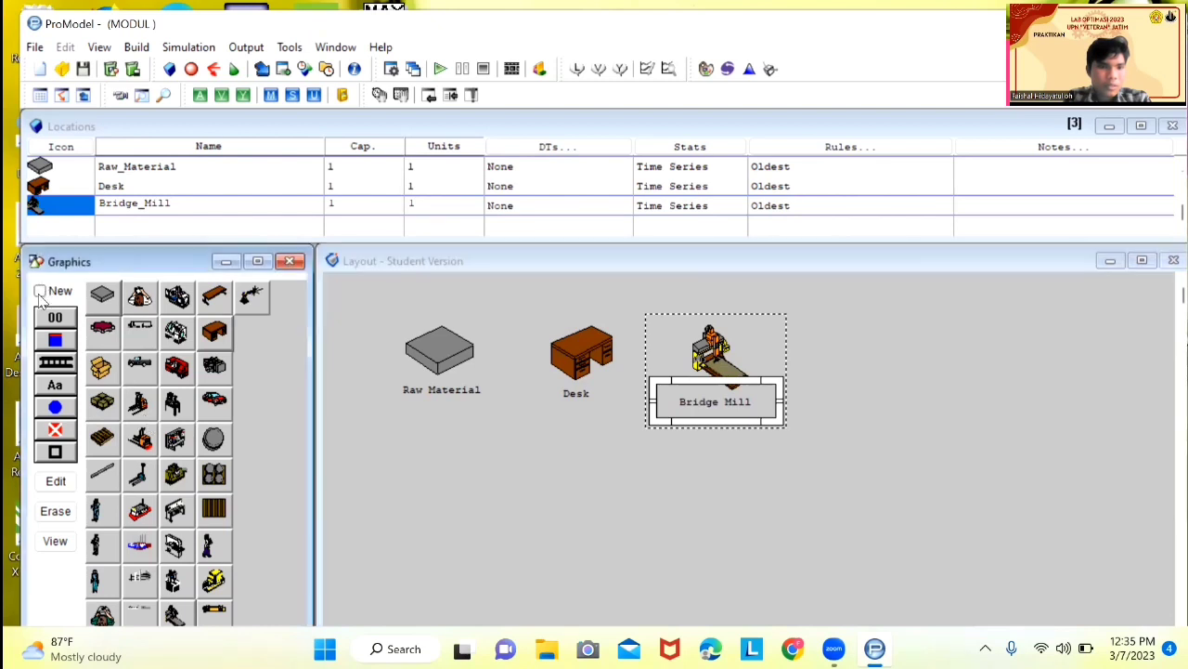
click(140, 438)
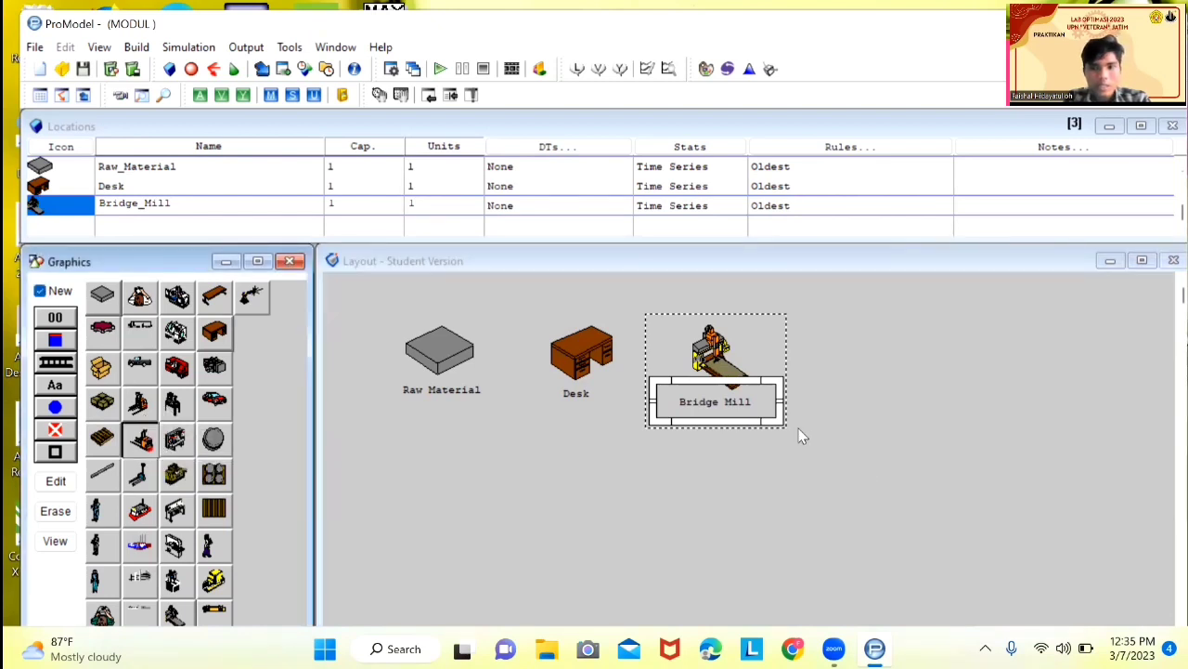
click(814, 445)
mouse_move(831, 459)
mouse_down()
mouse_move(897, 501)
mouse_move(817, 463)
mouse_up()
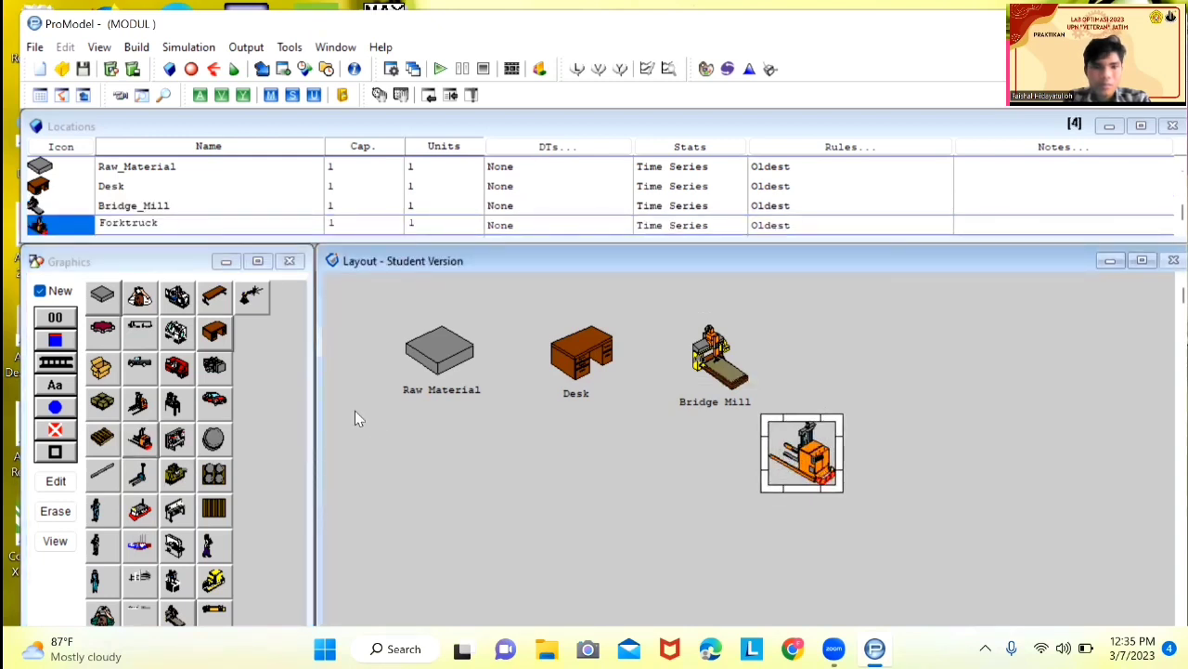
Add a name label to the Forktruck location and position it just below the truck graphic.
click(67, 390)
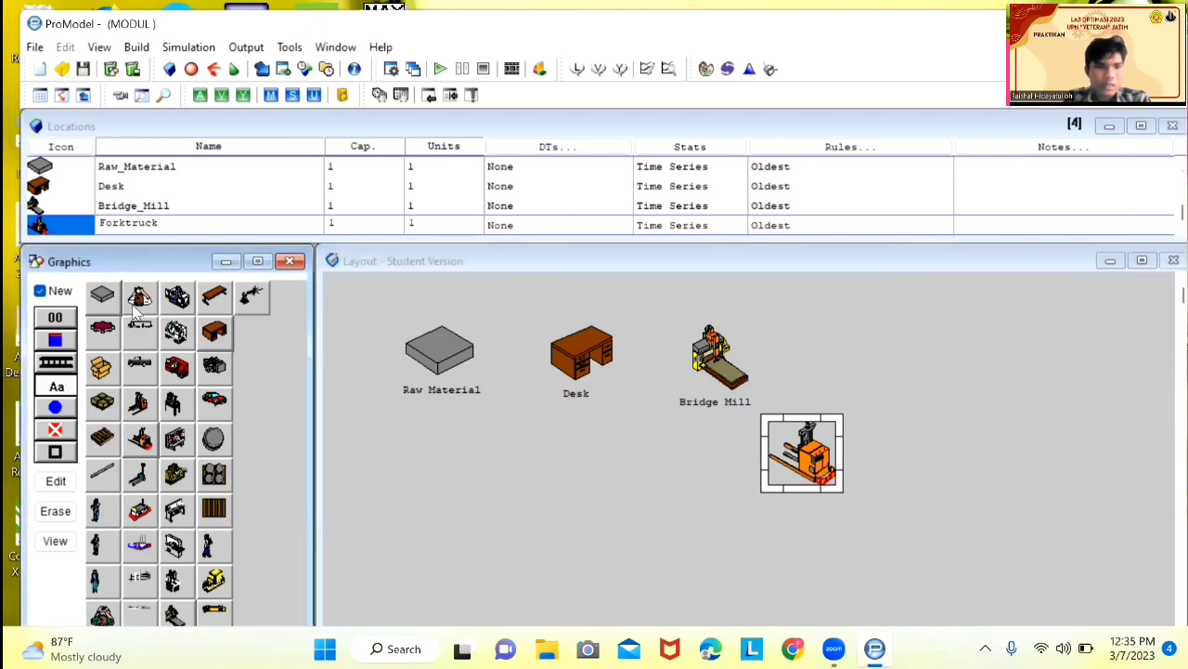
click(41, 291)
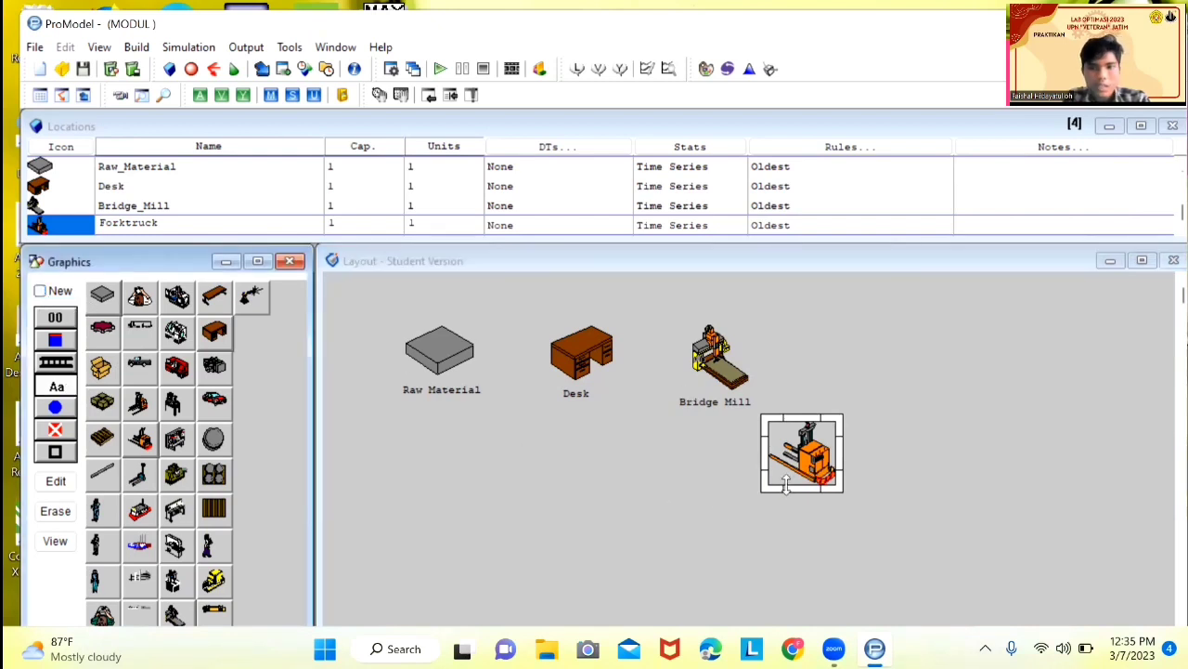
click(800, 482)
click(810, 479)
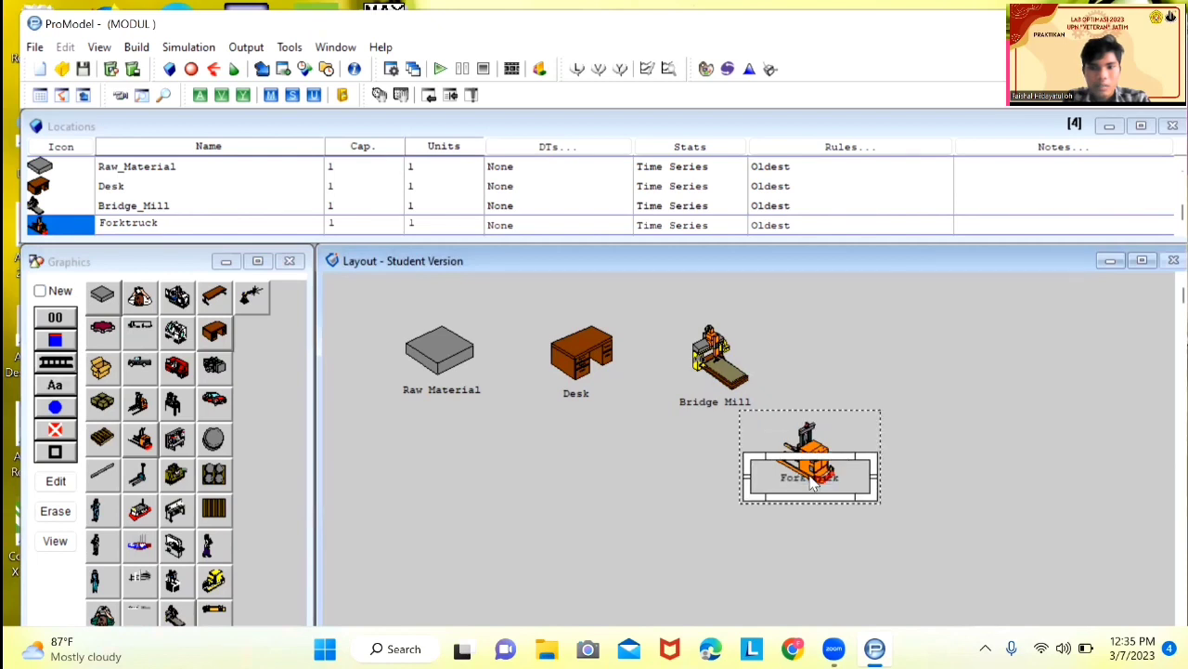
drag(811, 478, 811, 501)
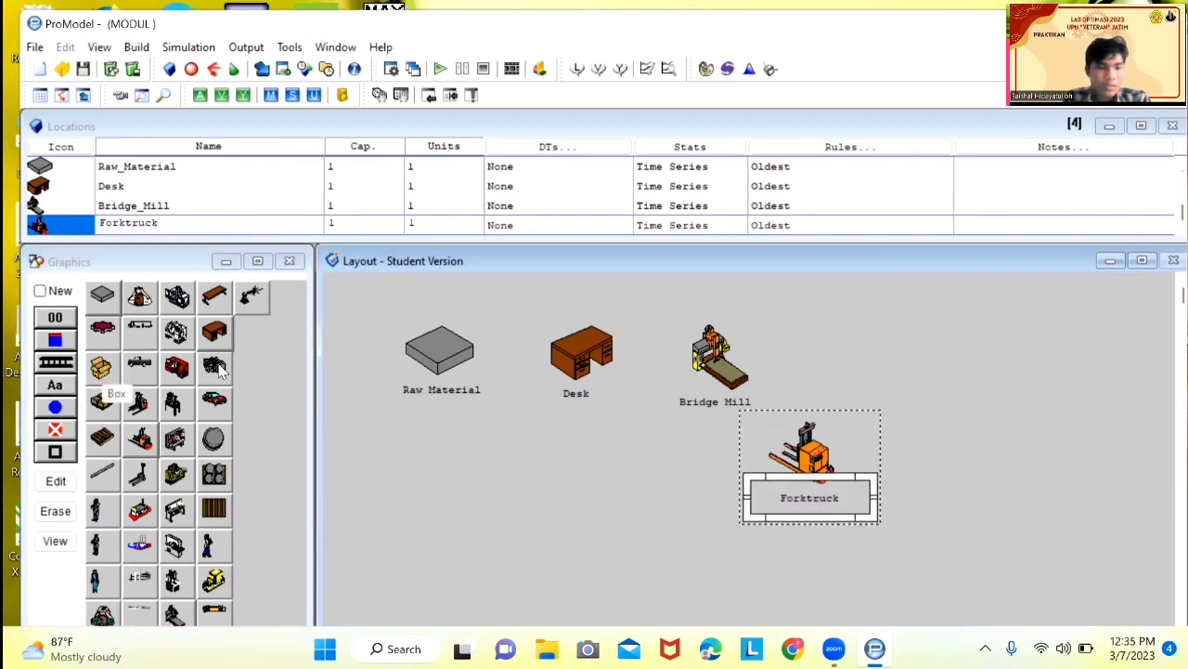
Add a new location with the Pallet Boxes graphic to the lower left of the Forktruck and enlarge it.
click(281, 395)
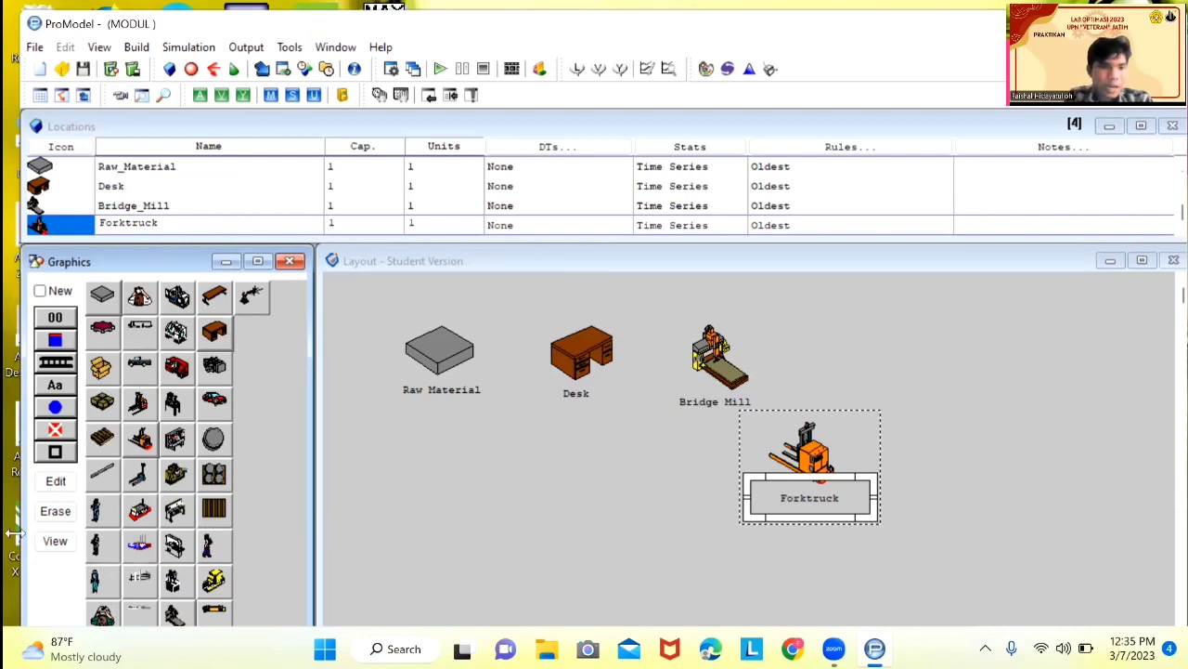
click(41, 292)
click(633, 481)
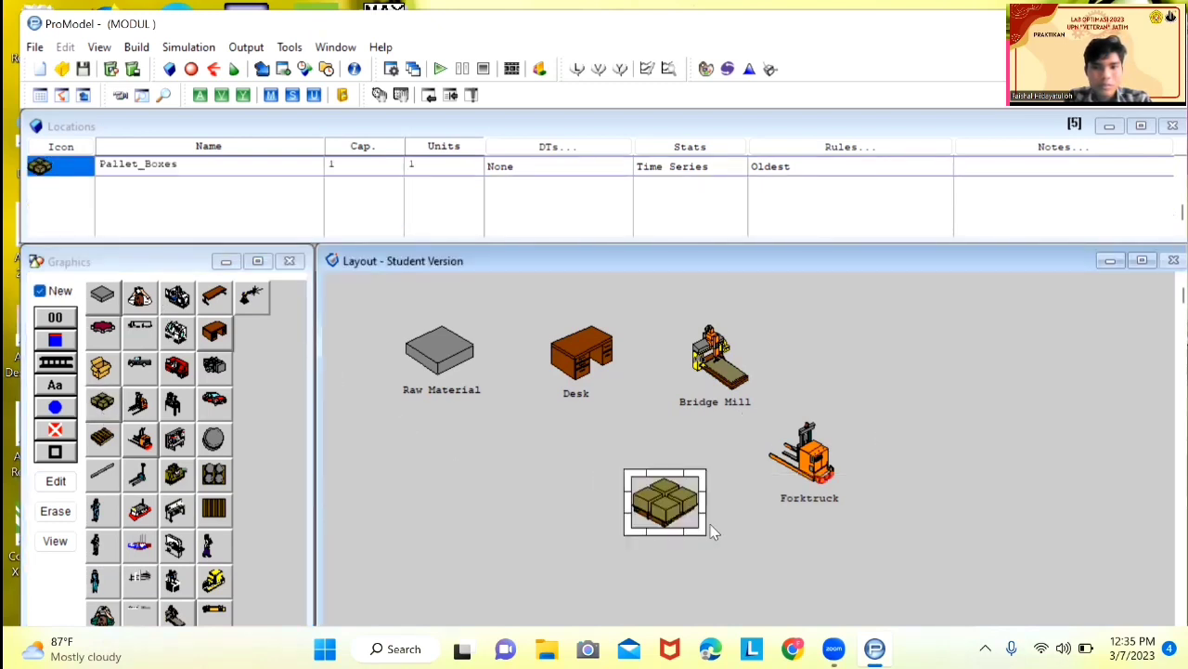
Move the Pallet Boxes graphic closer to the Forktruck and add its name label just below it.
drag(675, 508, 699, 486)
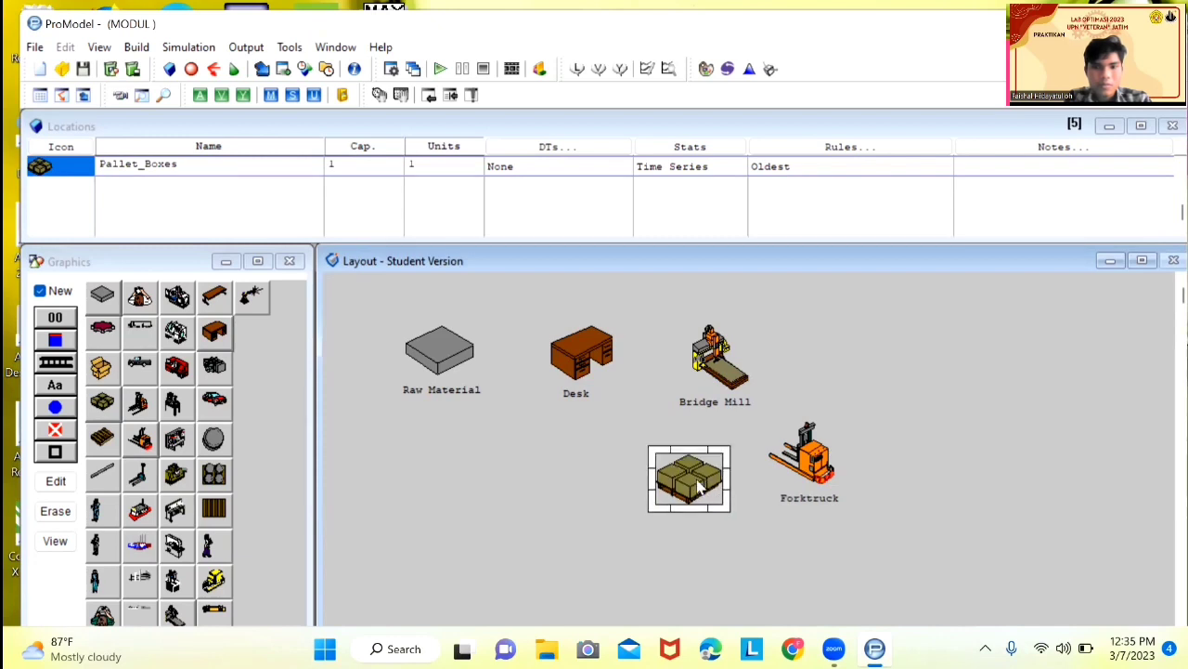
click(59, 386)
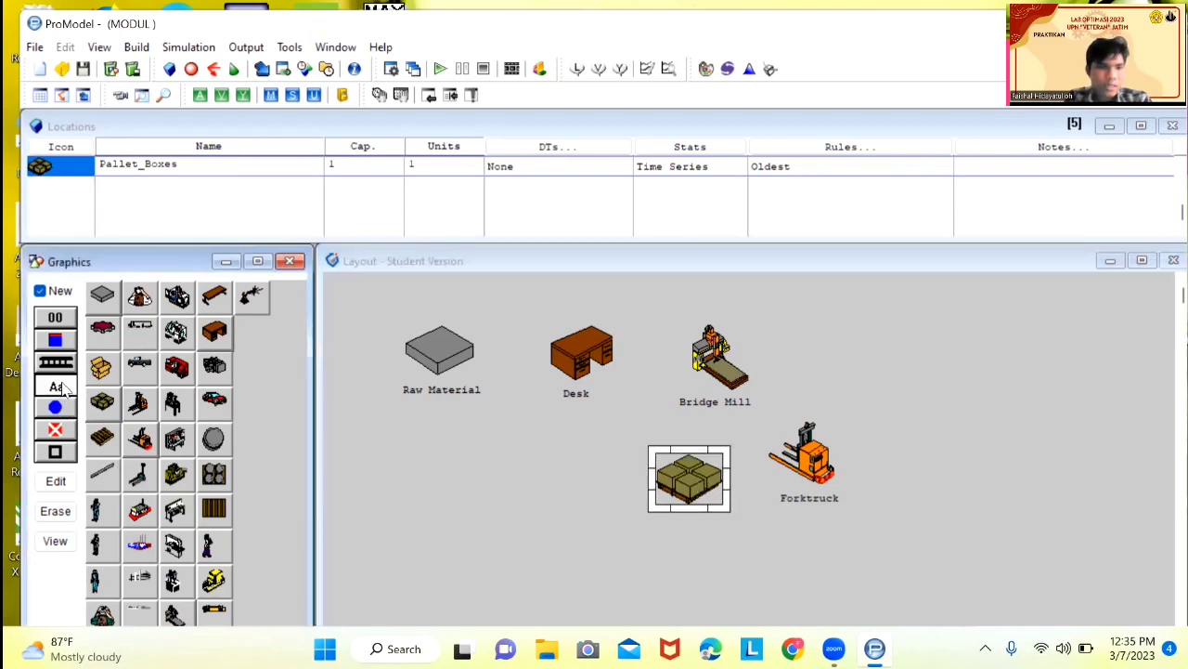
click(40, 293)
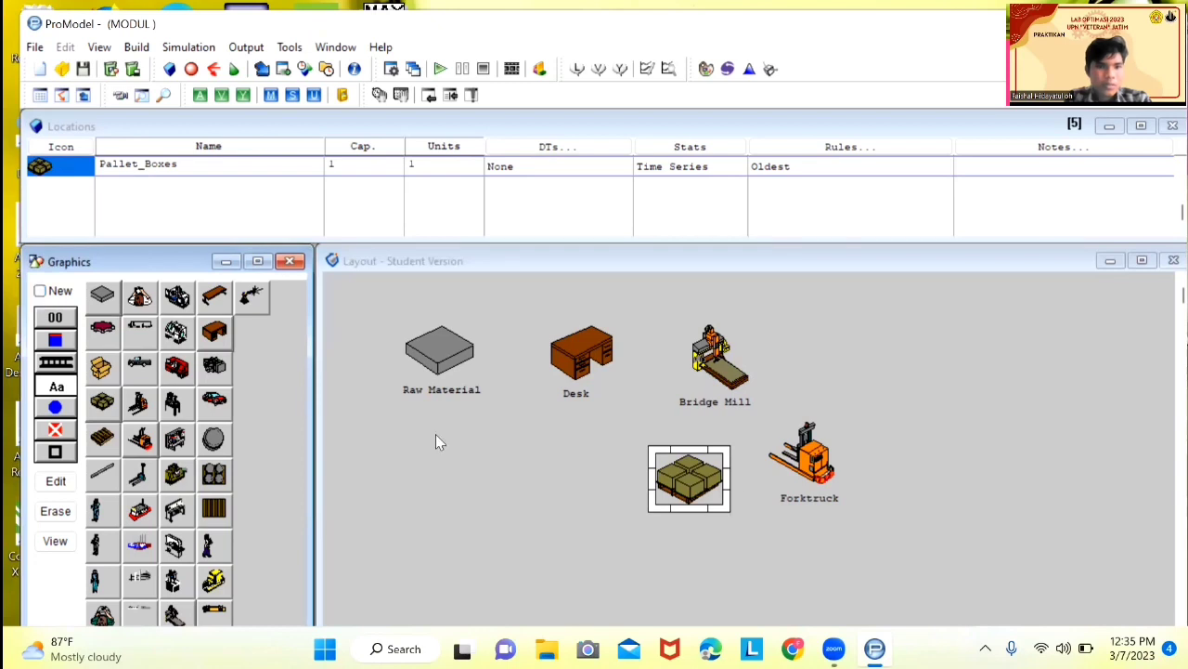
click(701, 525)
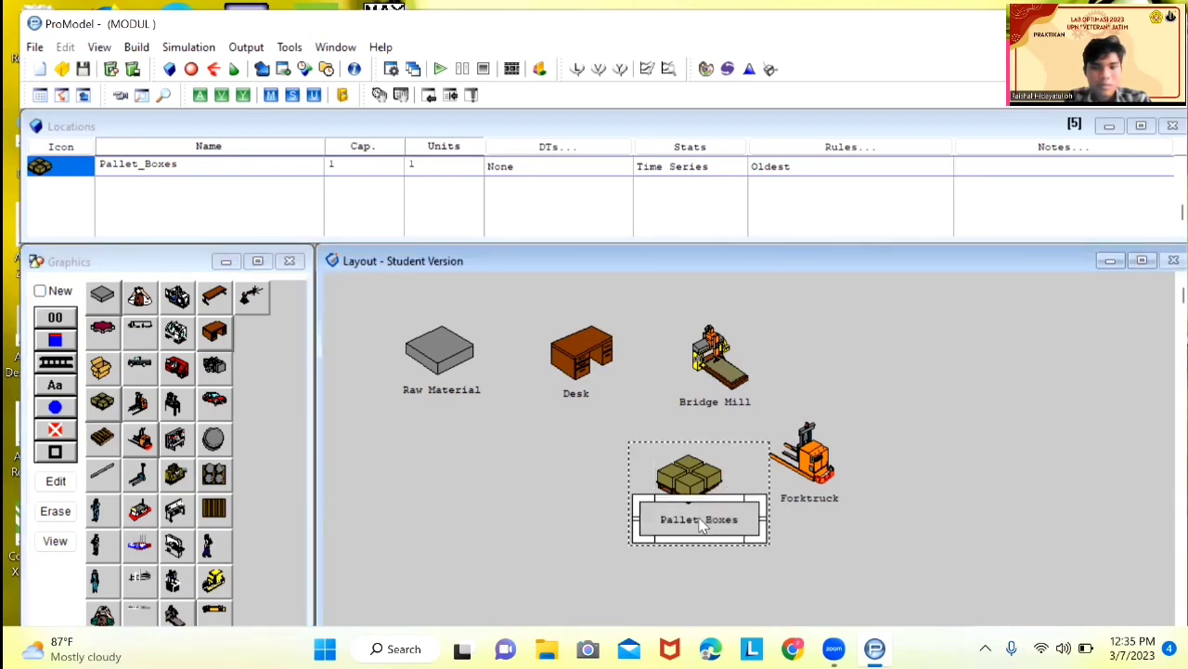
Add a new location with the Inspector graphic beside the Pallet Boxes, below the Desk, and enlarge it.
click(40, 292)
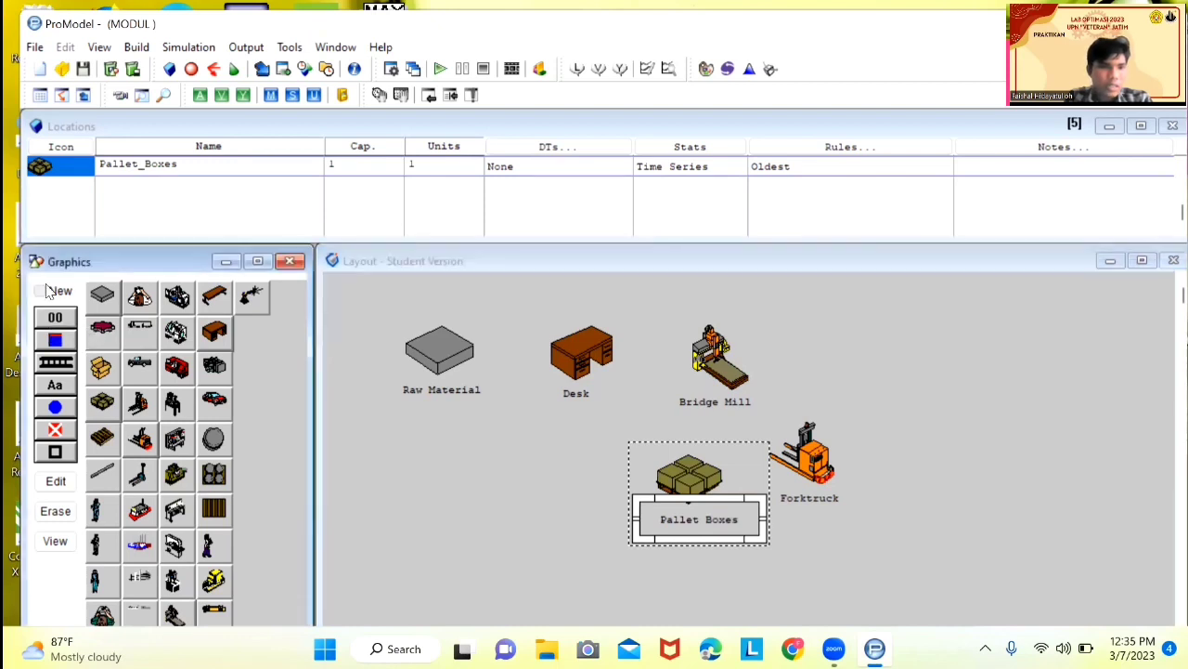
click(139, 297)
click(557, 474)
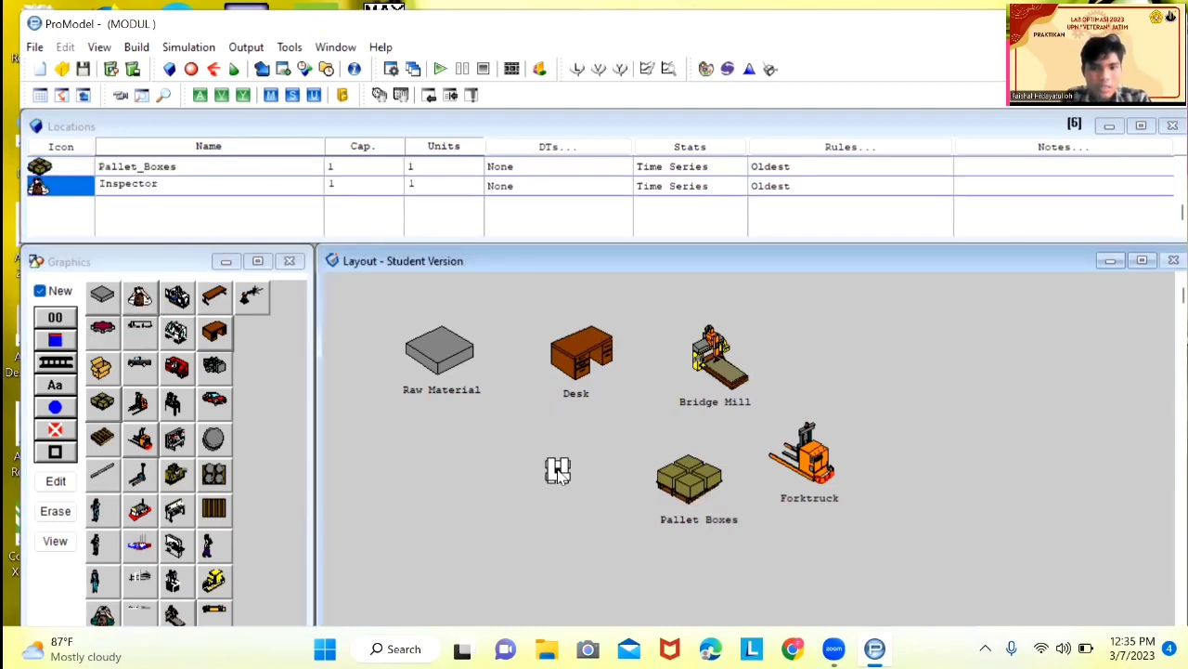
drag(569, 483, 603, 502)
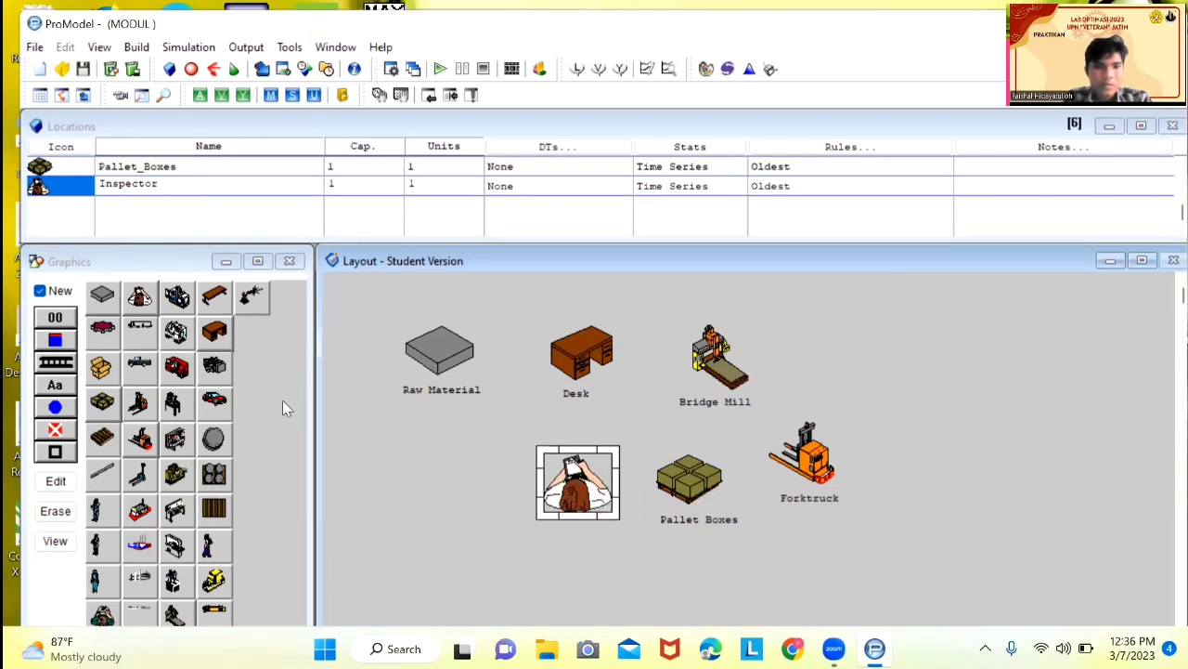
Try to add a name label just below the Inspector graphic.
click(57, 385)
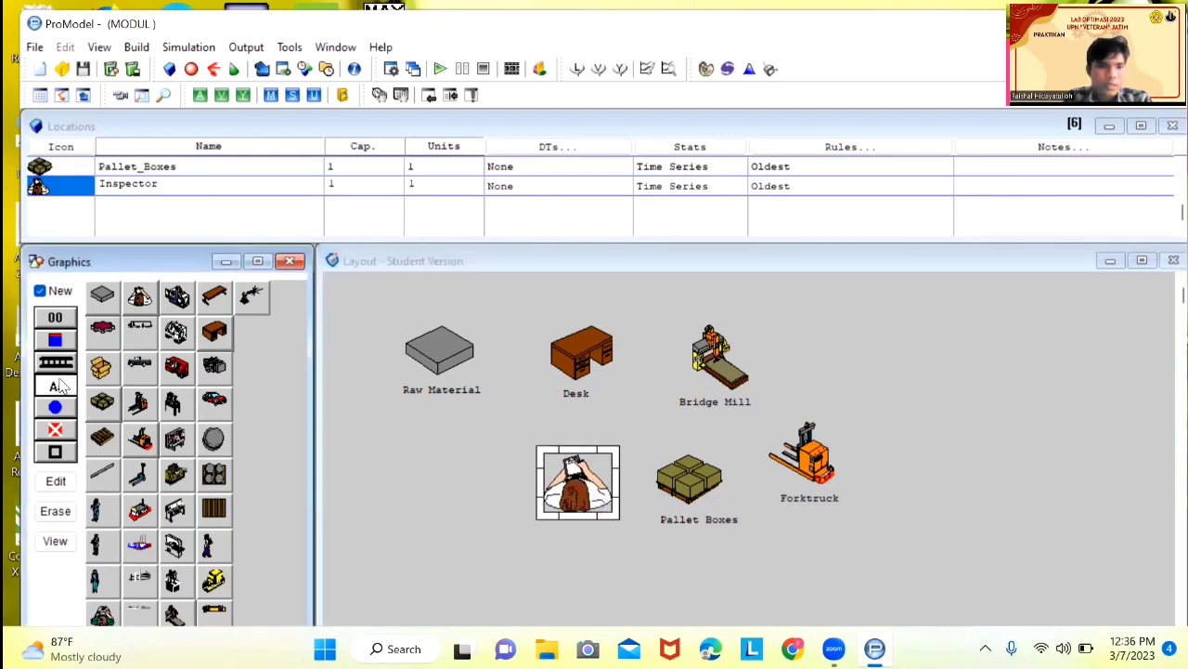
click(594, 526)
drag(595, 526, 580, 531)
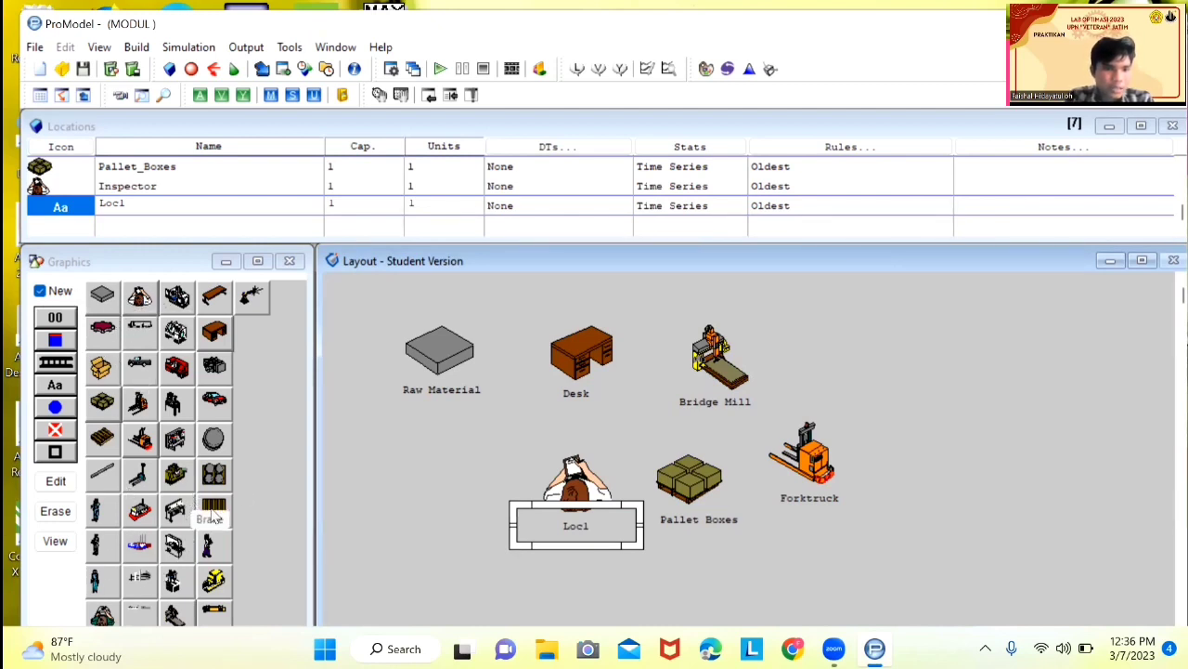
Add a new location with the Factory graphic below Raw Material.
click(141, 550)
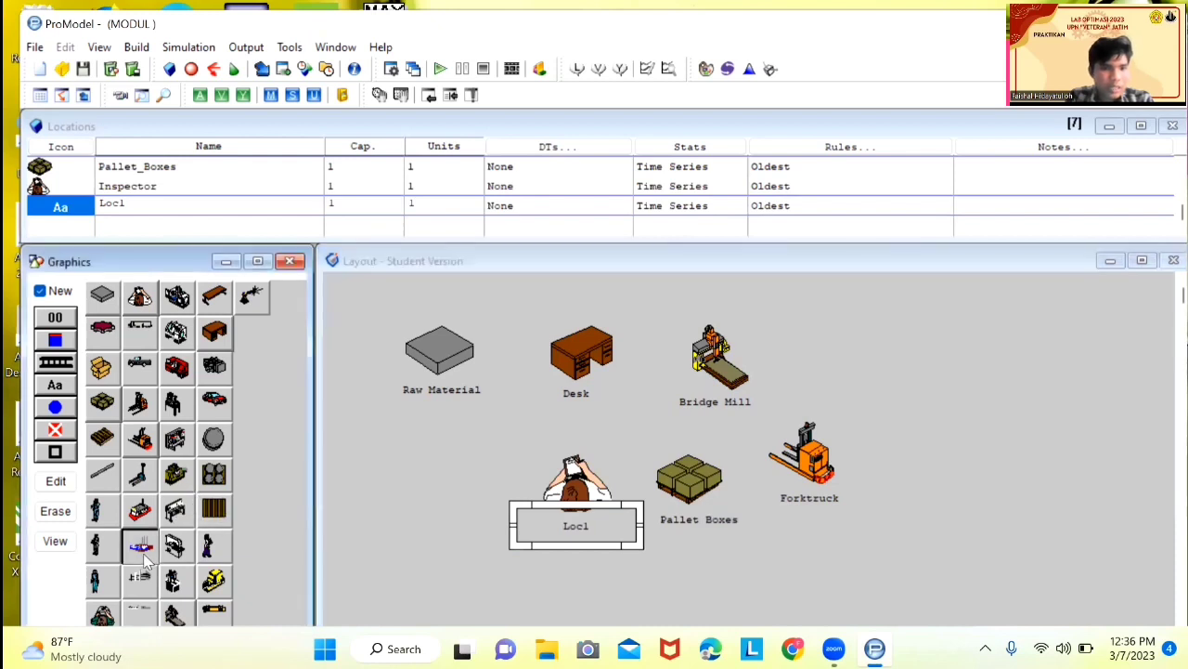
click(420, 475)
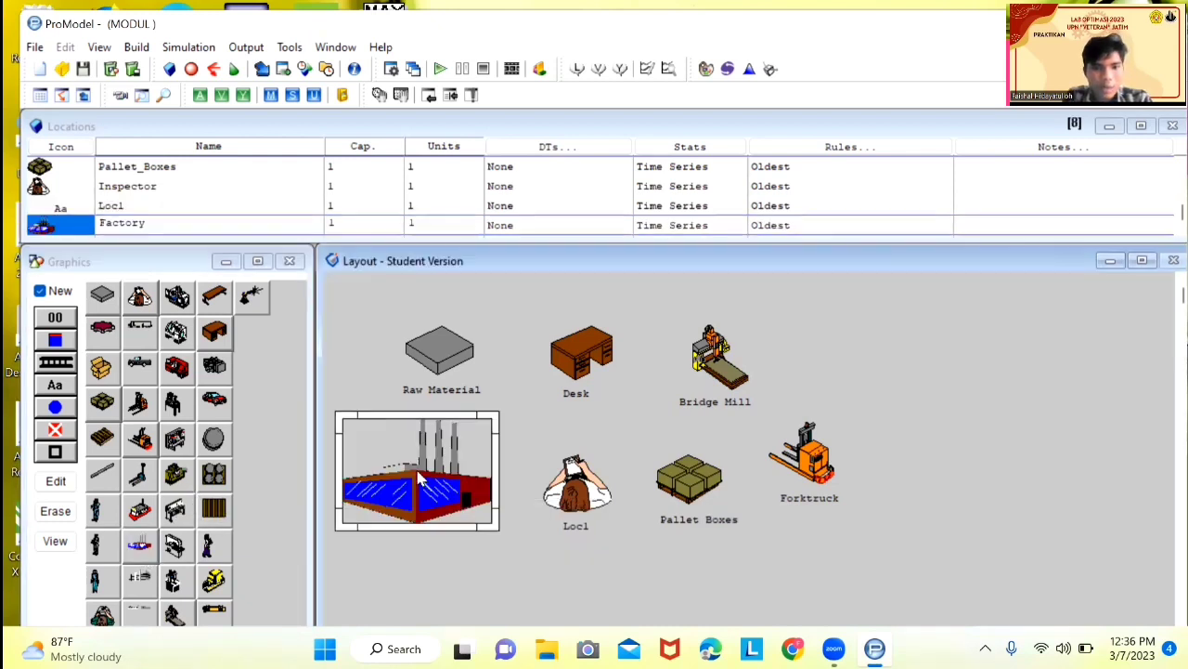
Try to add a name label over the lower edge of the Factory graphic, and dismiss its text options.
click(56, 389)
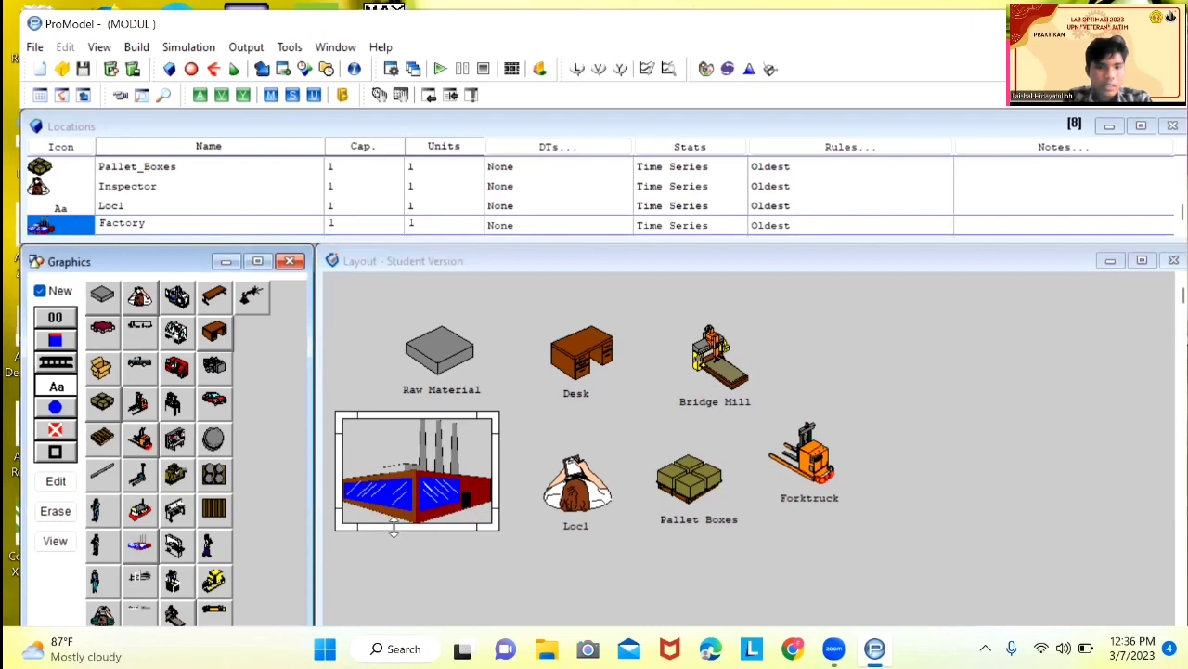
click(442, 520)
double_click(442, 520)
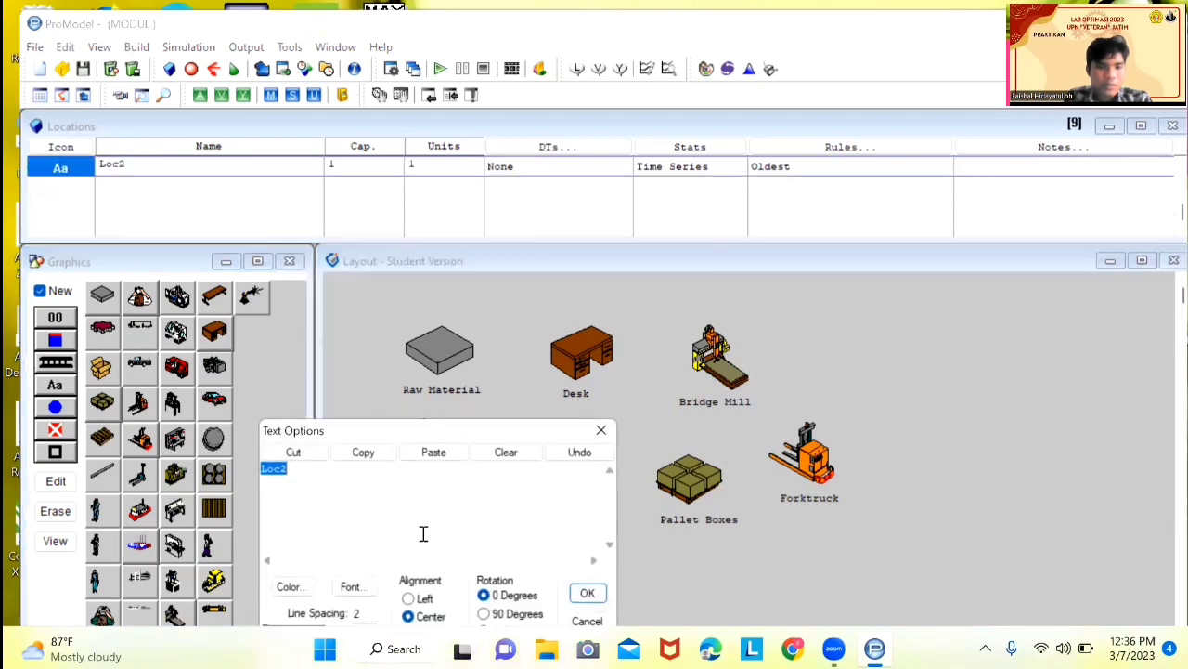
click(601, 430)
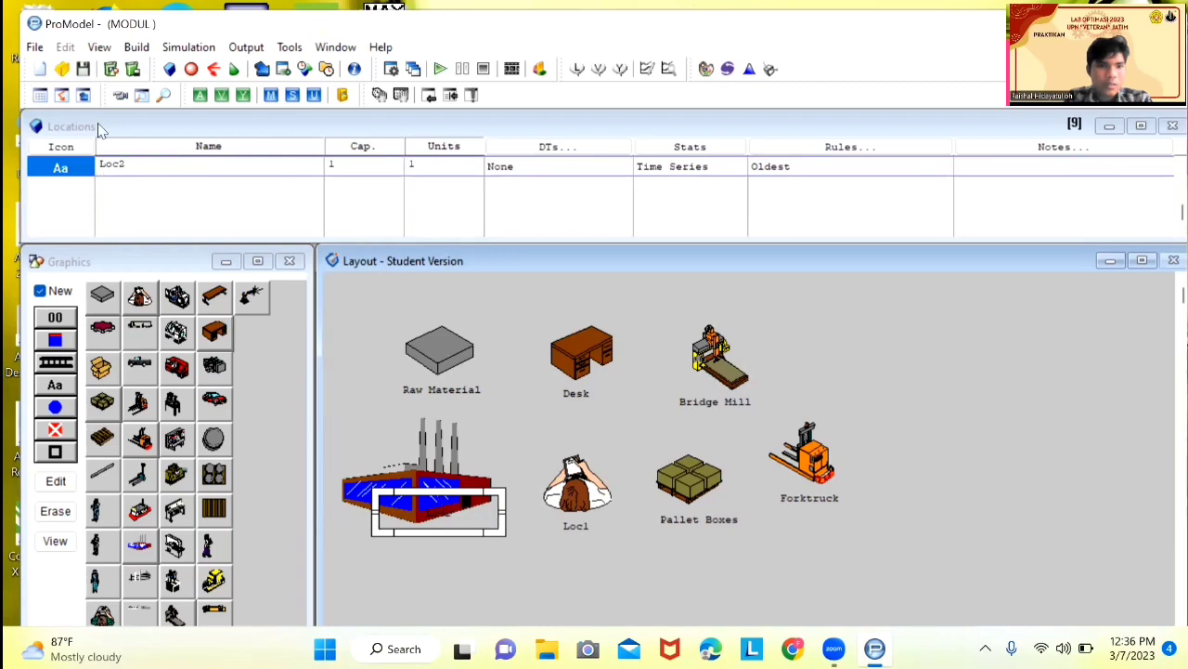
Delete the stray Loc2 text location from the Locations table.
click(35, 47)
click(37, 48)
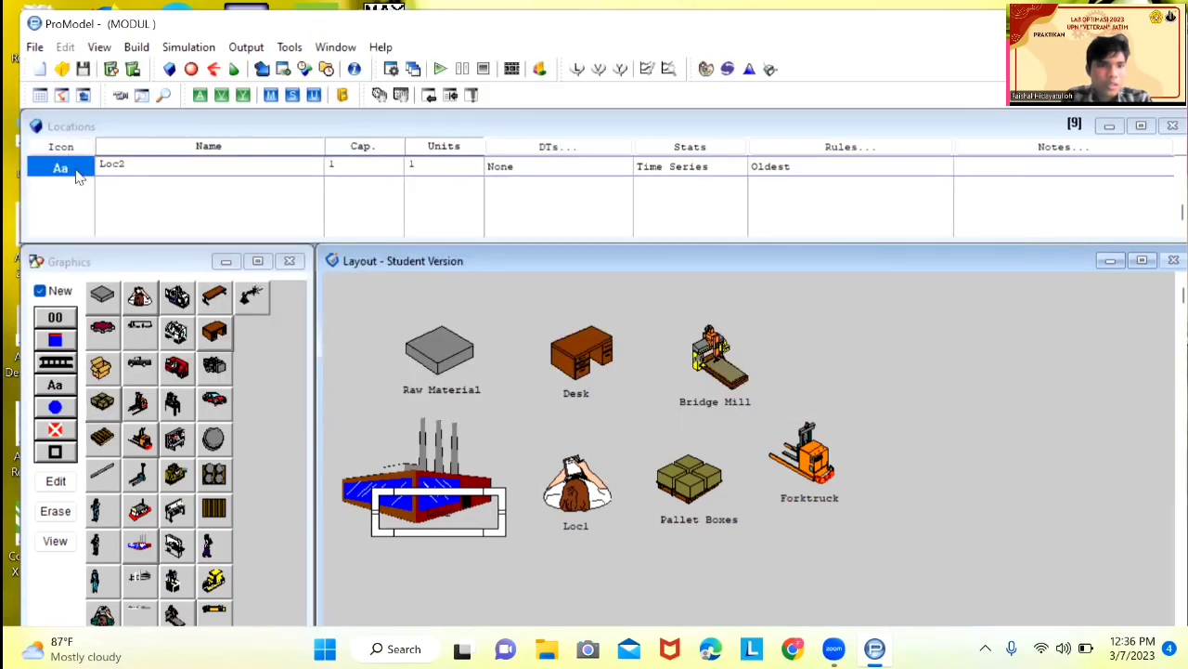
click(79, 178)
click(111, 169)
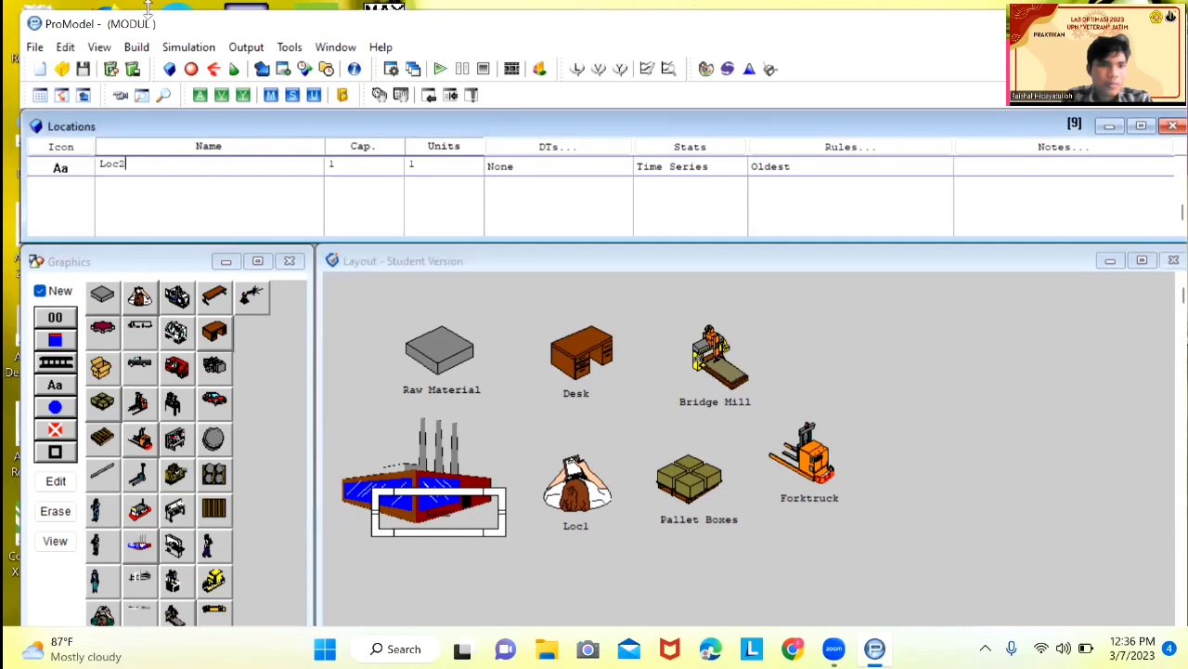
click(69, 47)
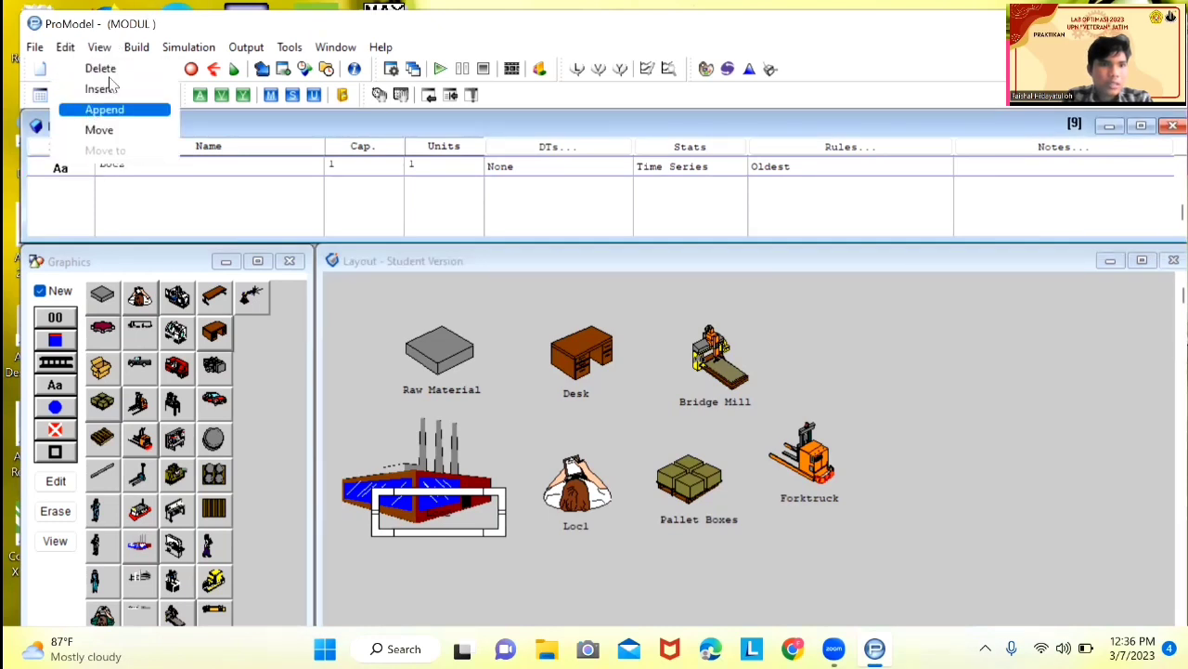
click(100, 69)
click(568, 385)
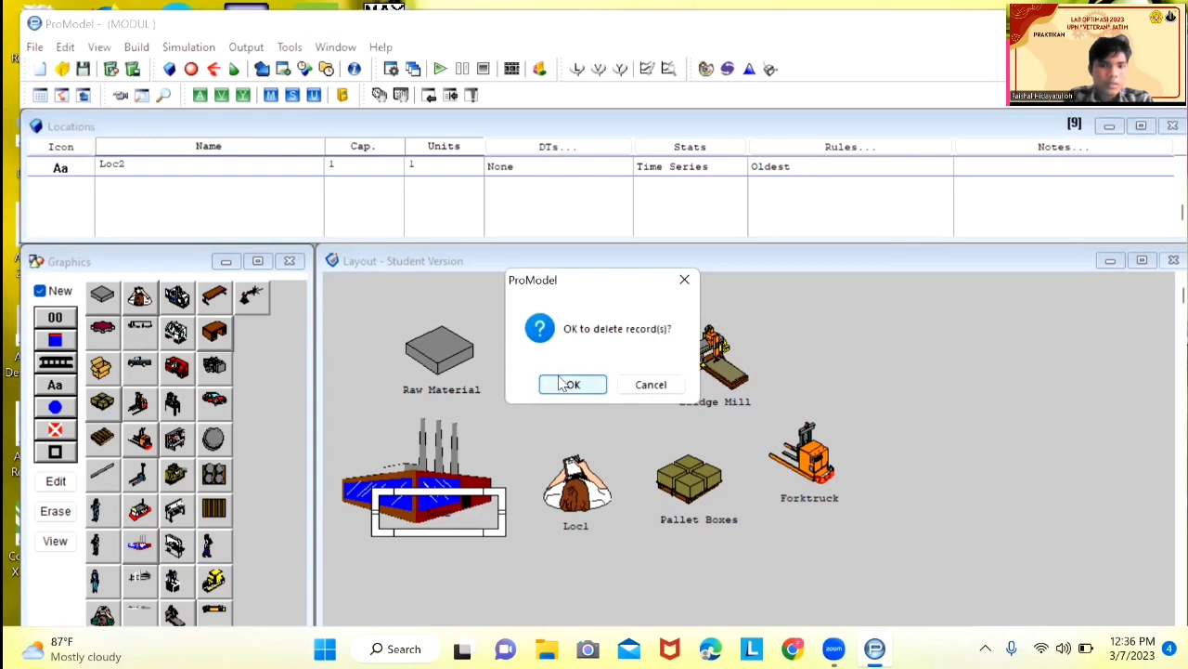
Add a name label to the existing Factory location and position it just below the building.
click(54, 388)
click(60, 293)
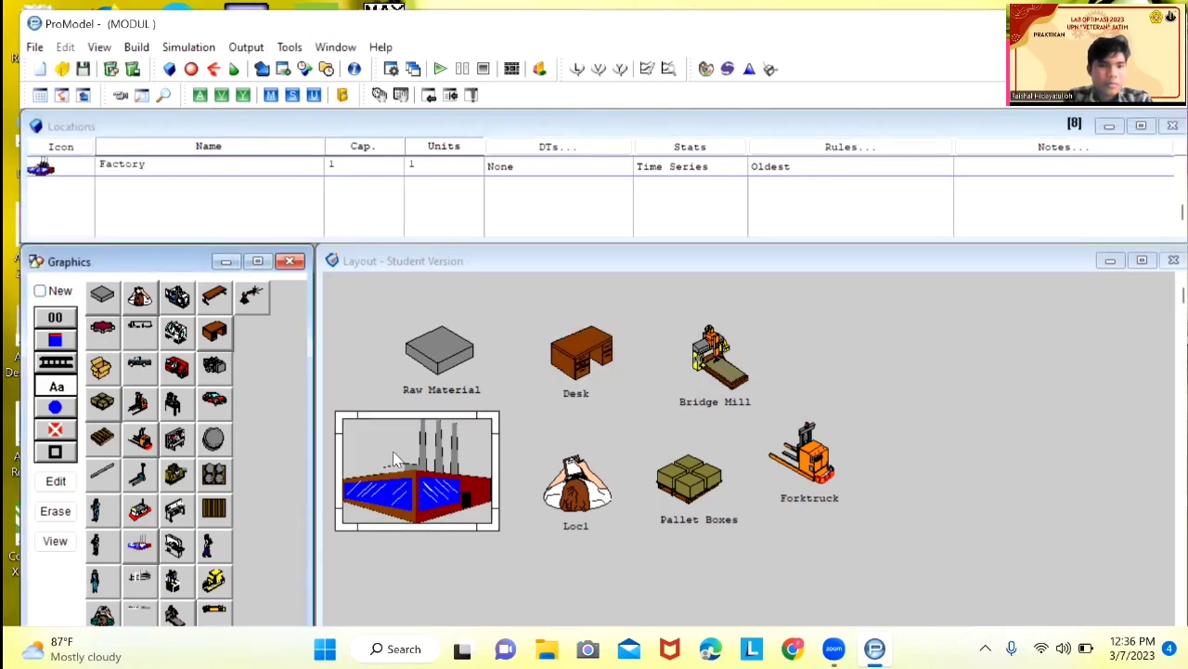
click(420, 524)
drag(420, 524, 420, 542)
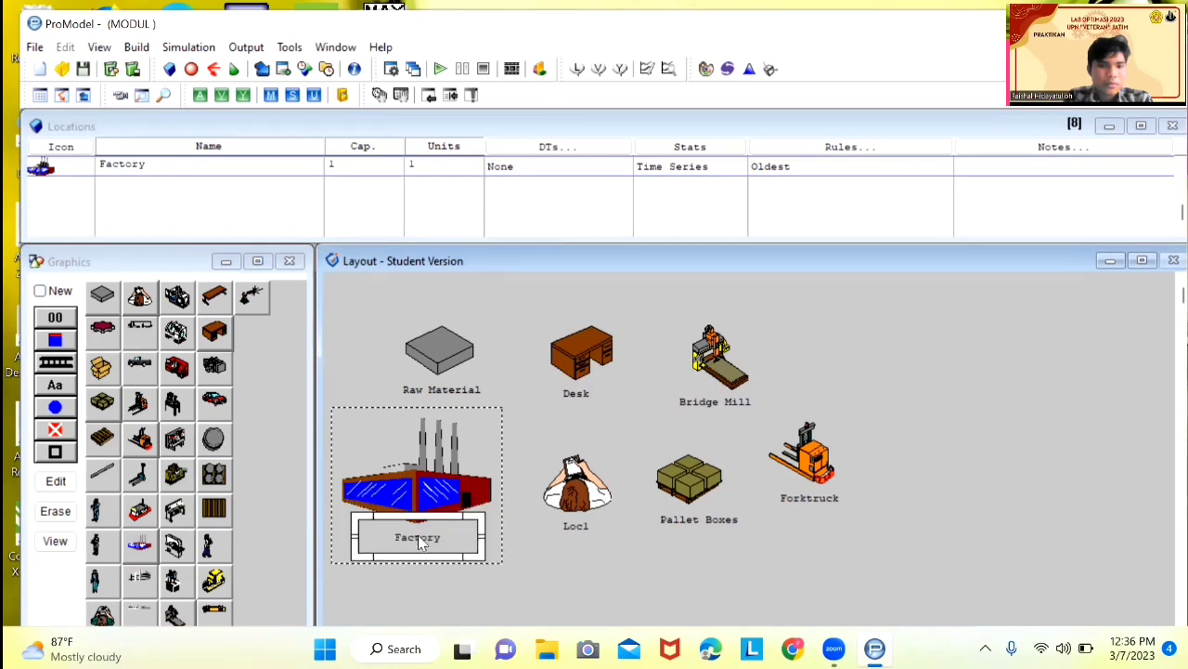
Rename the Factory location as Penyimpanan_Barang.
click(159, 167)
key(BackSpace)
key(BackSpace)
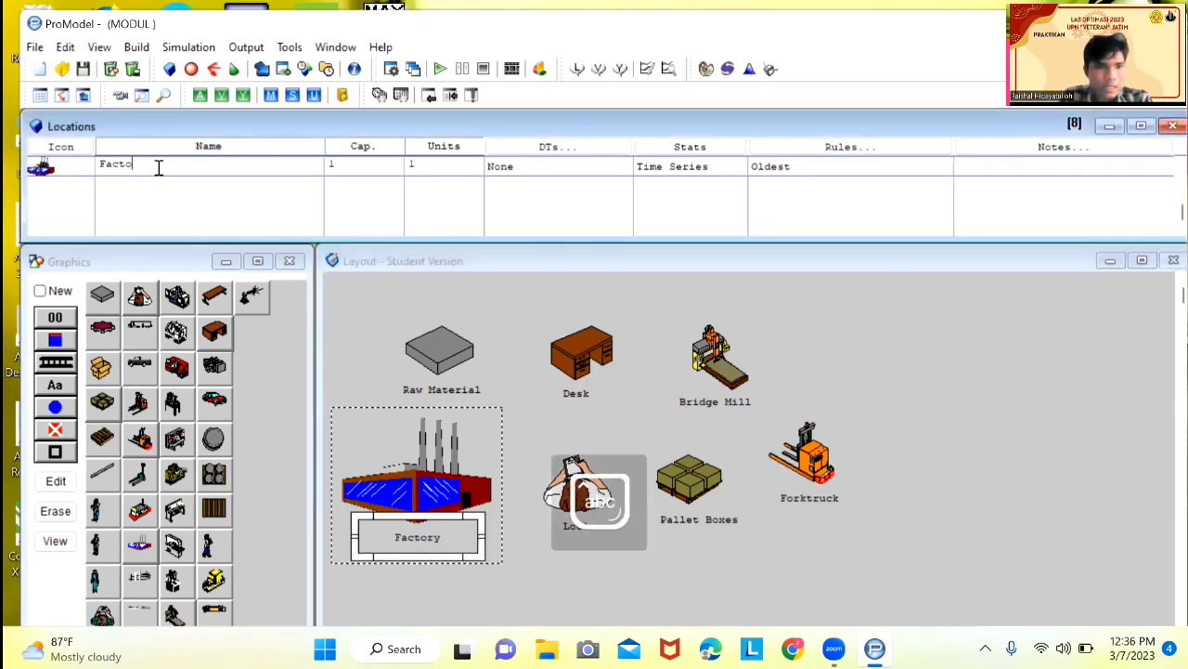
text(Pen)
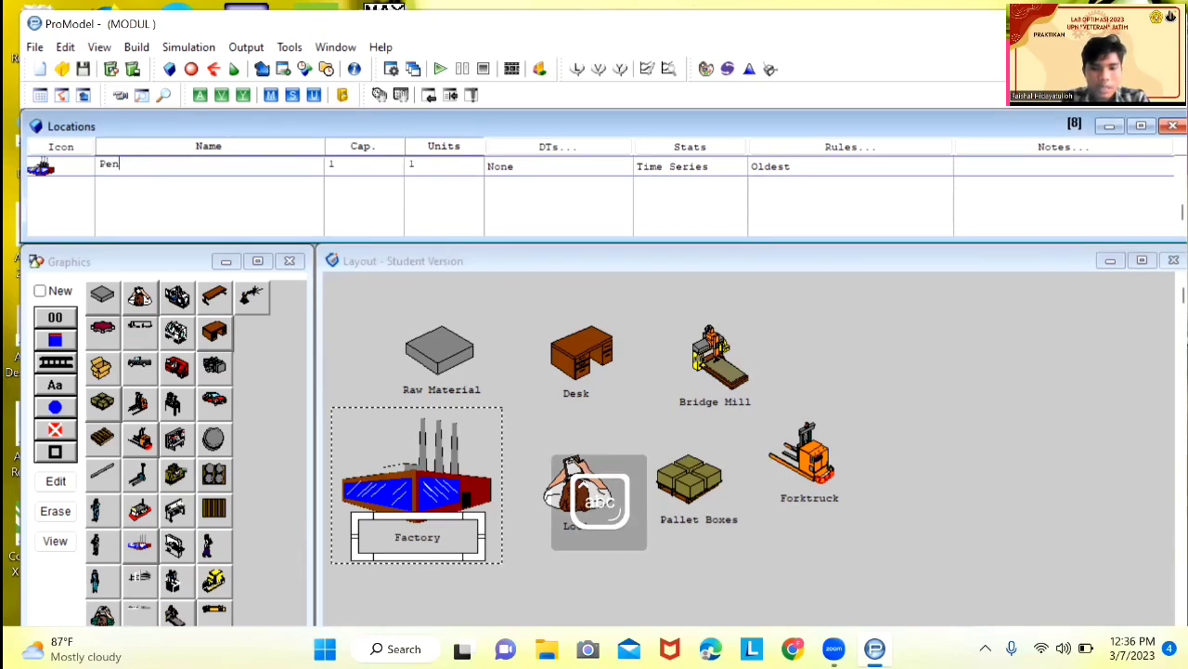
text(yimpa)
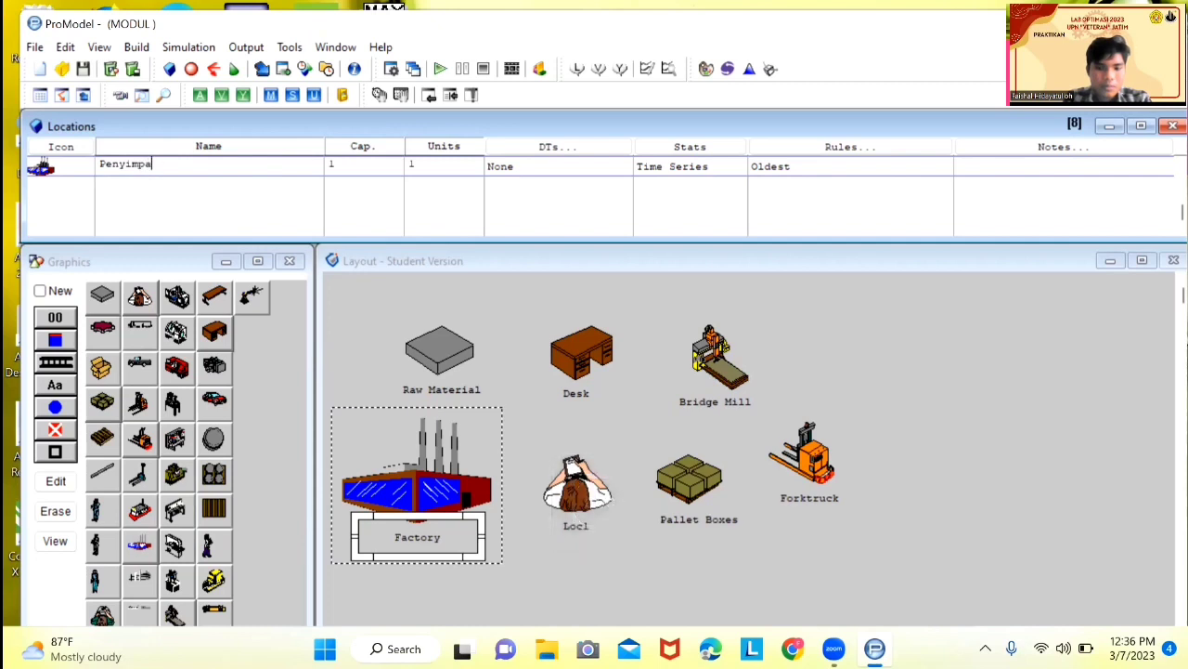
text(nan_Barang)
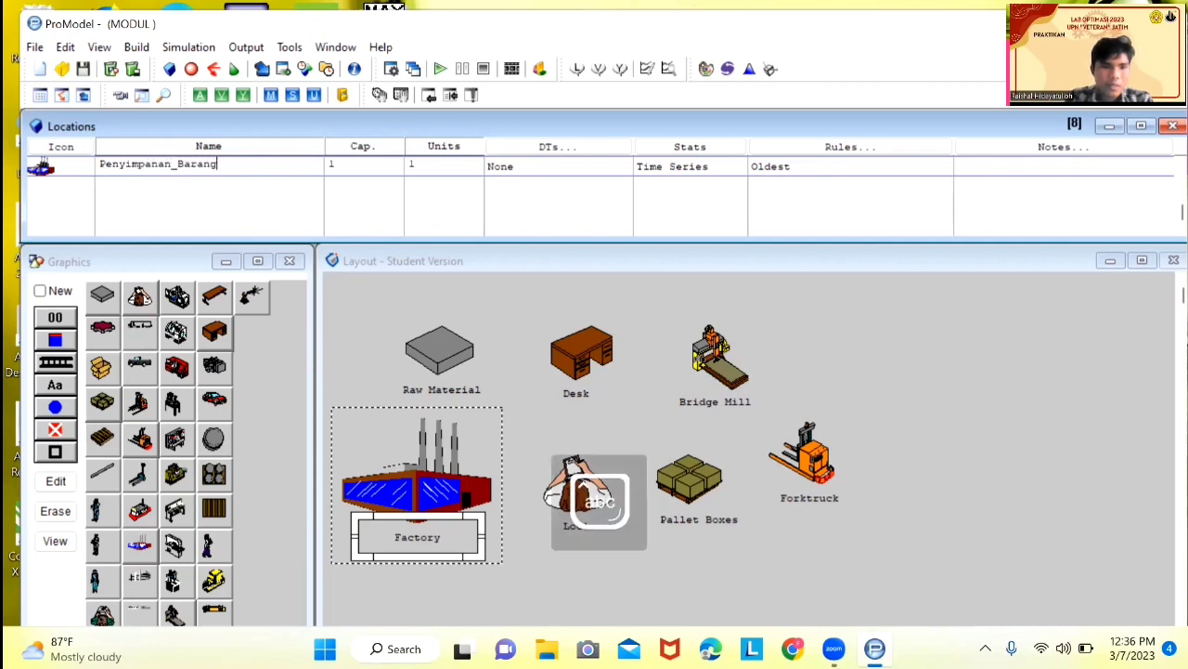
Delete the stray Loc1 text location below the Inspector graphic.
click(159, 167)
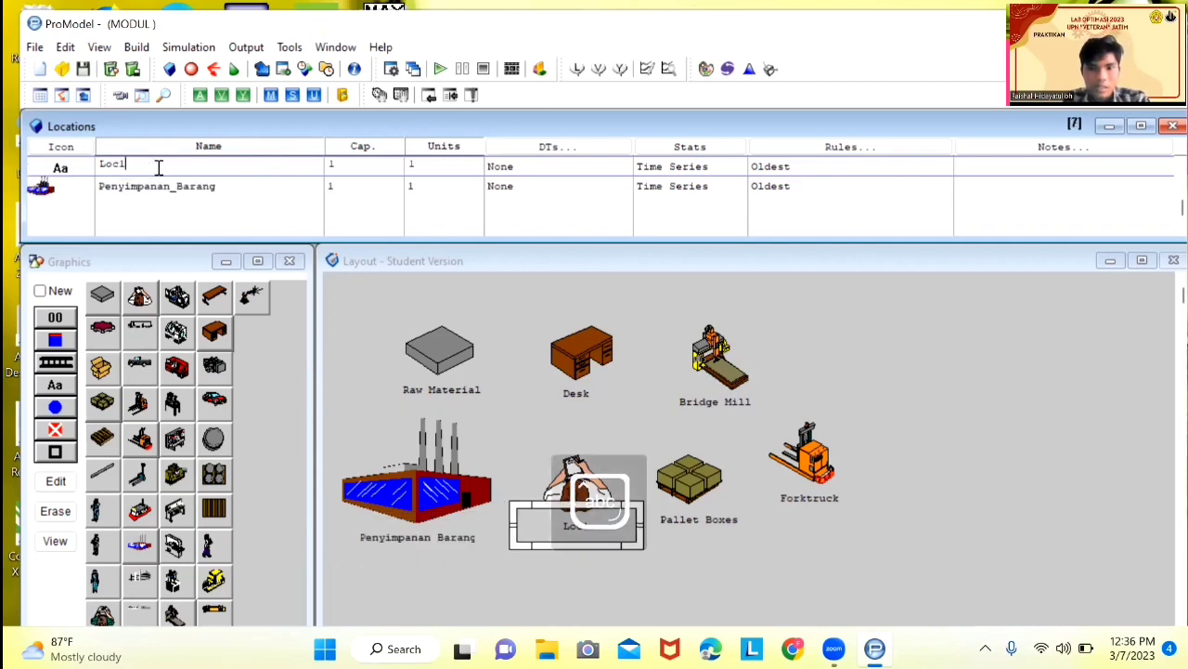
text(Inspector)
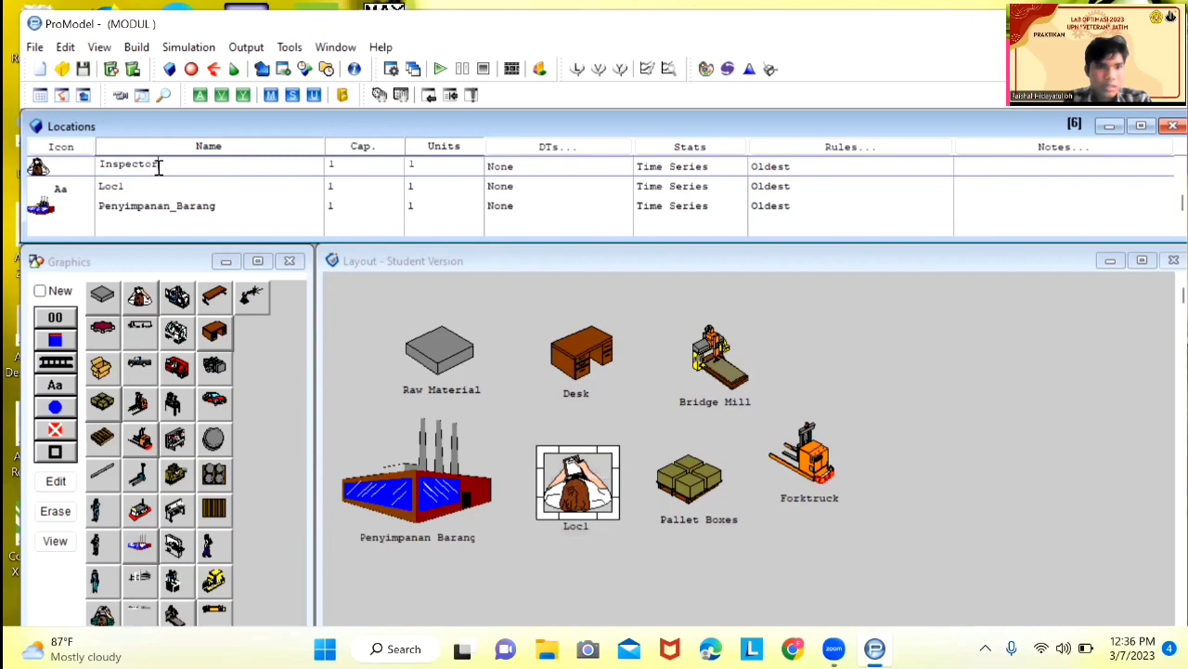
click(159, 179)
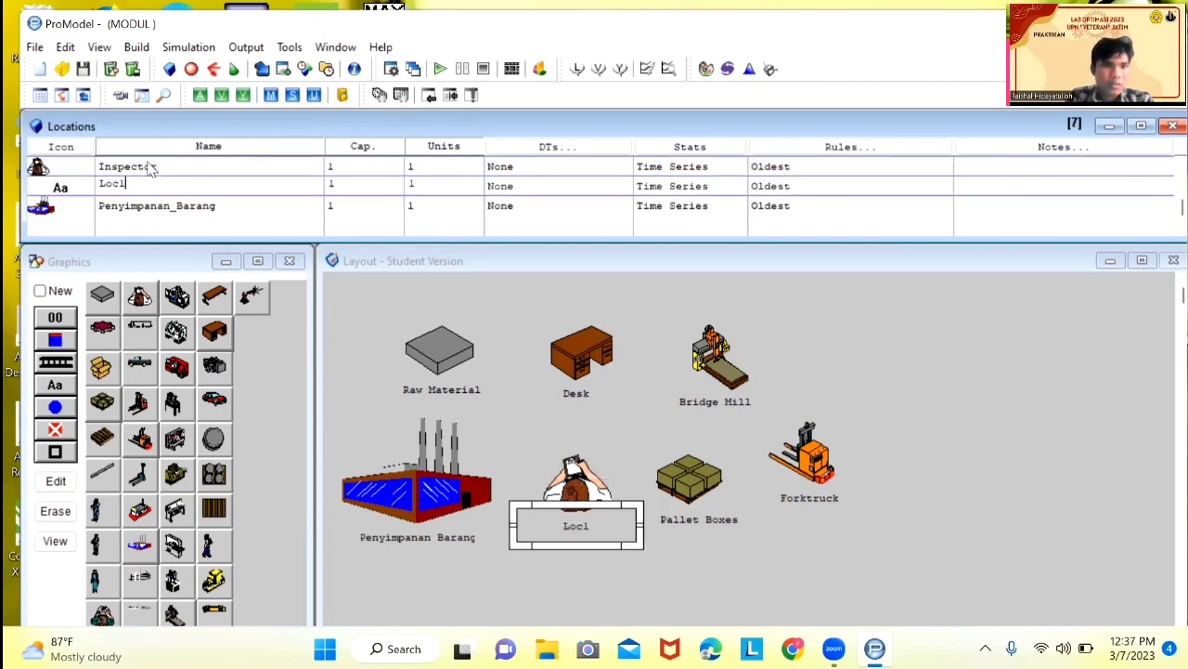
click(91, 189)
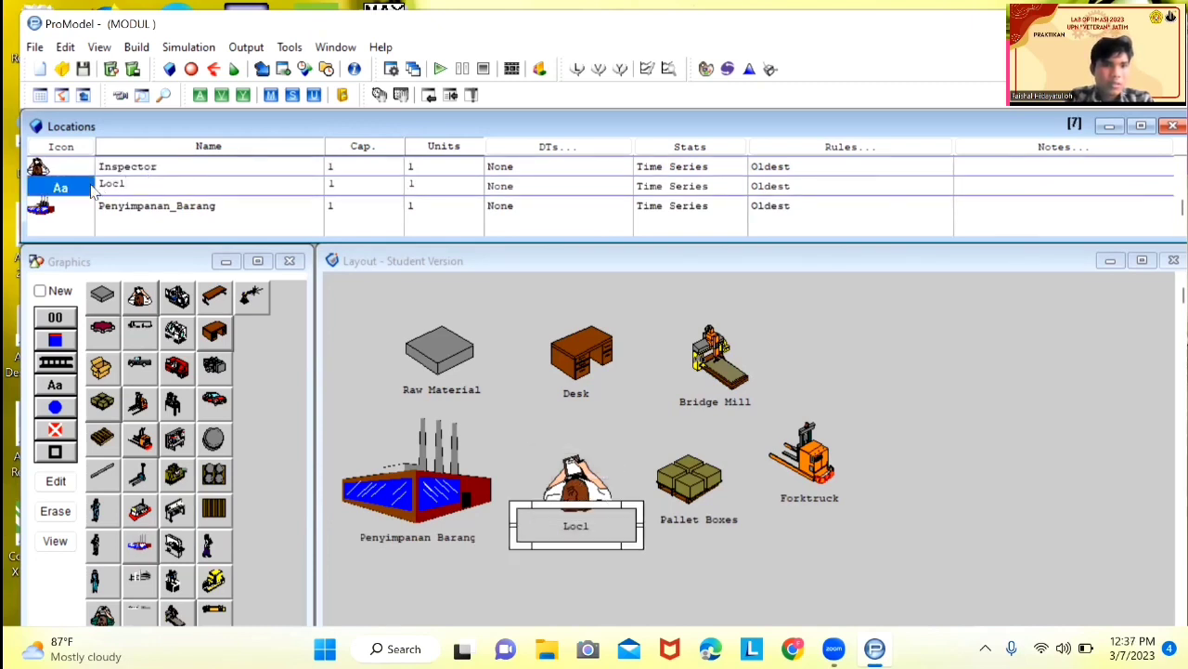
click(68, 48)
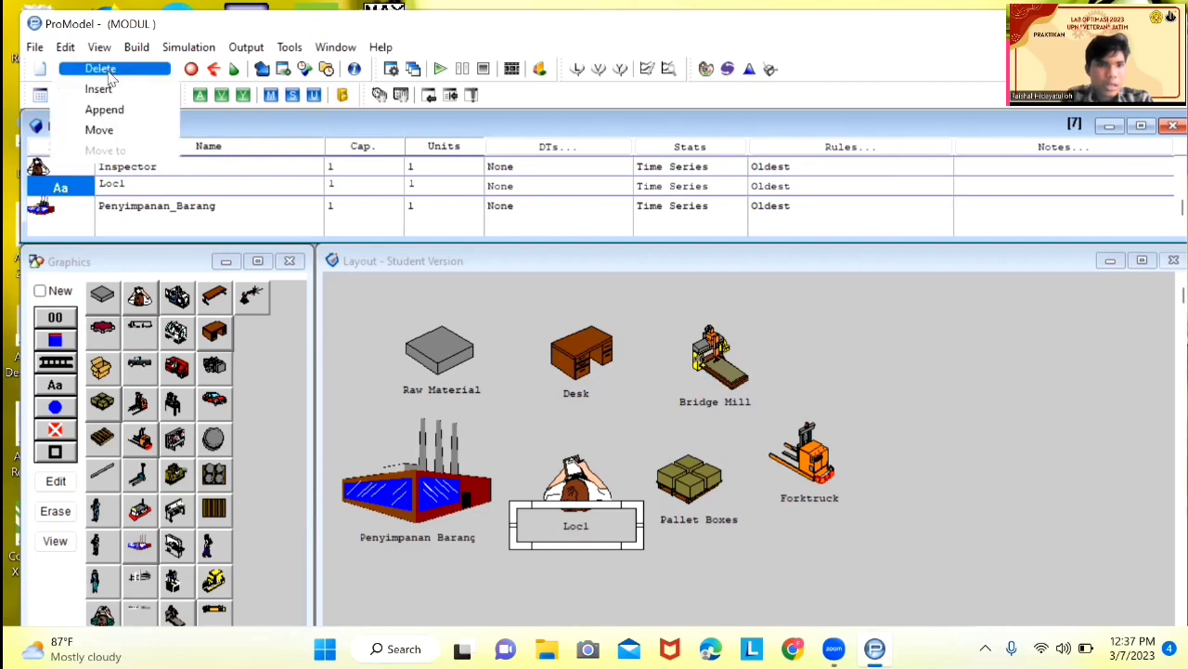
click(100, 68)
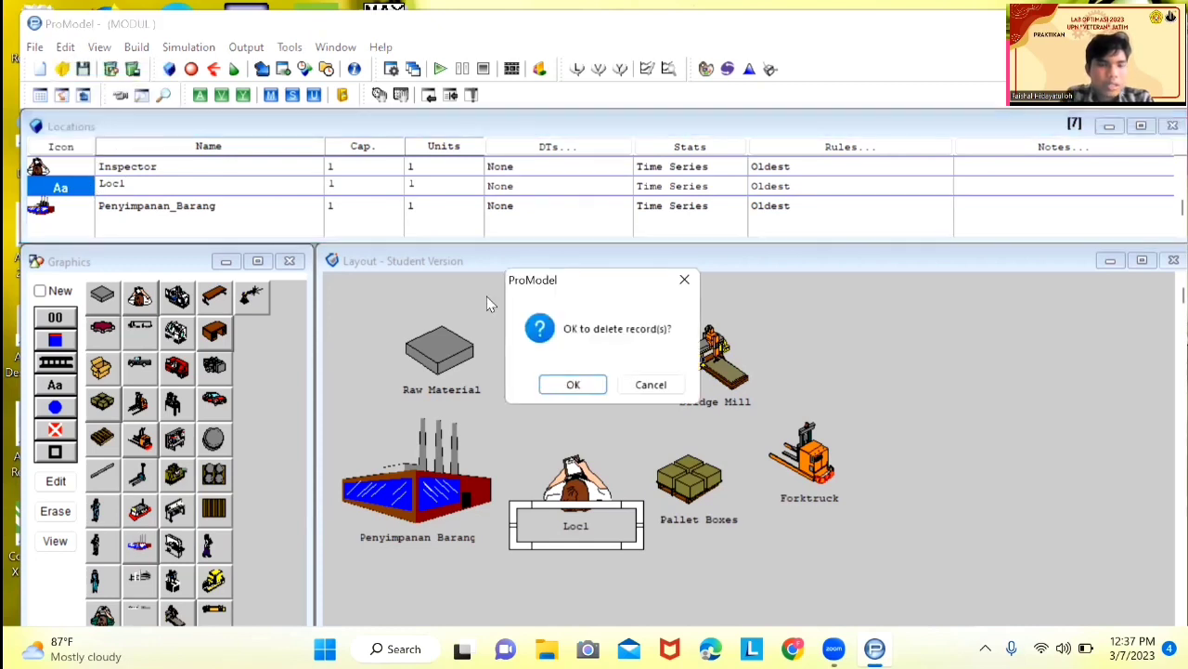
click(573, 385)
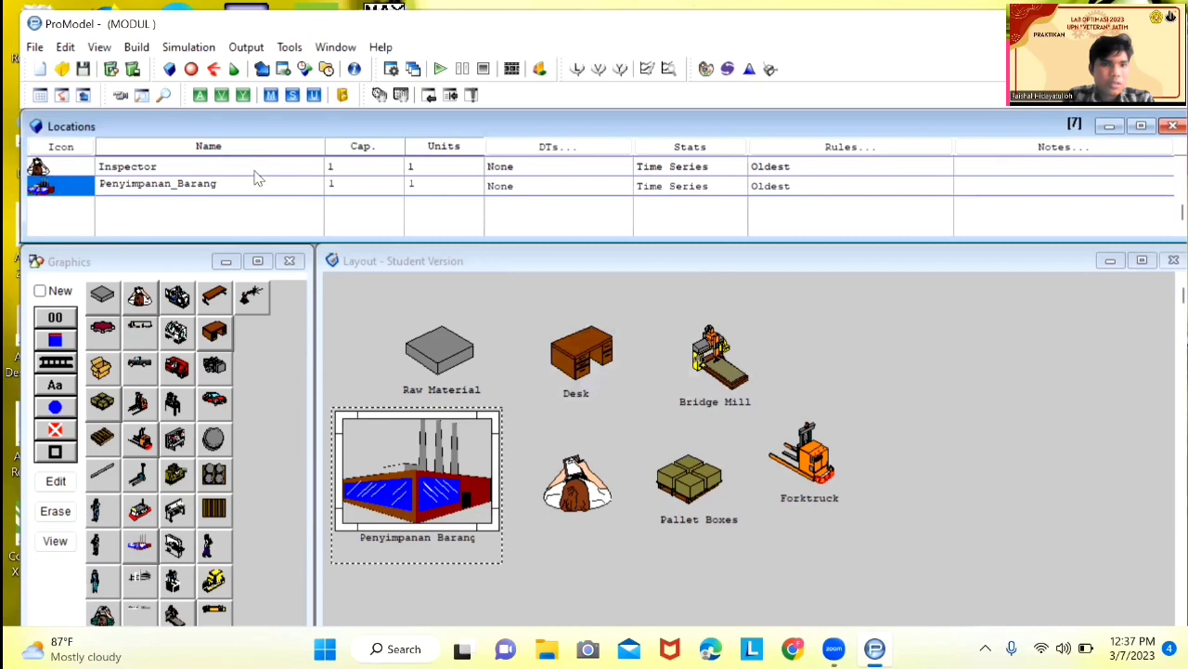
Rename the Inspector location as Pemeriksaan_Barang.
key(BackSpace)
key(BackSpace)
key(BackSpace)
key(BackSpace)
key(BackSpace)
key(BackSpace)
key(BackSpace)
key(BackSpace)
text(Pe)
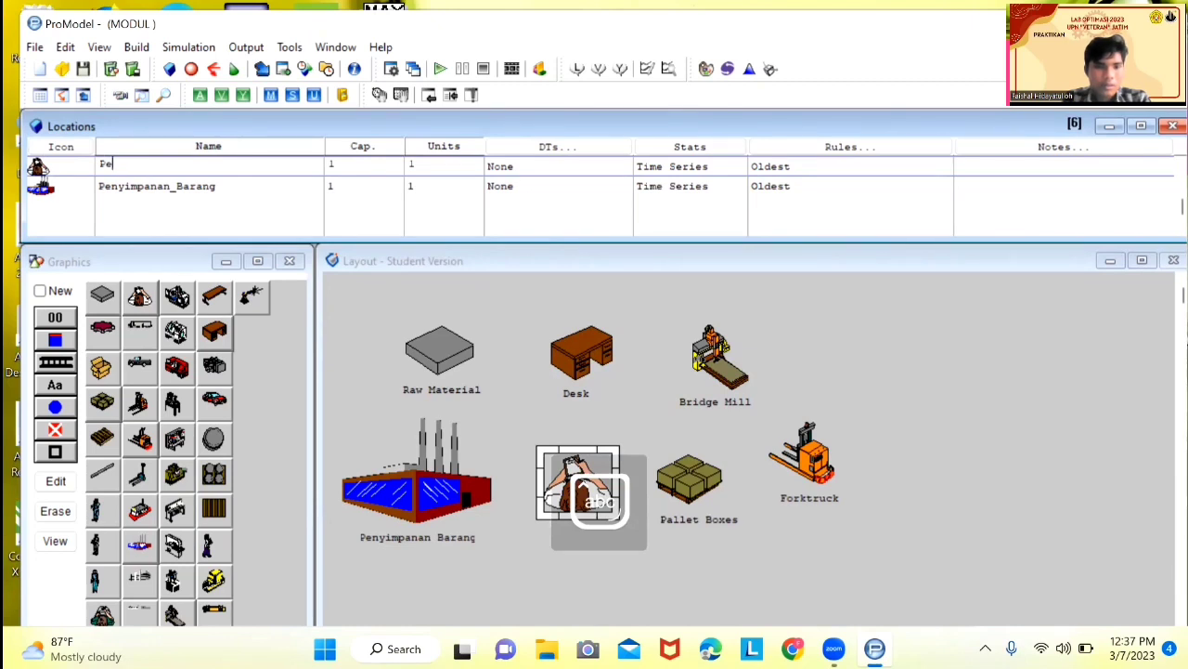
text(meriksaan)
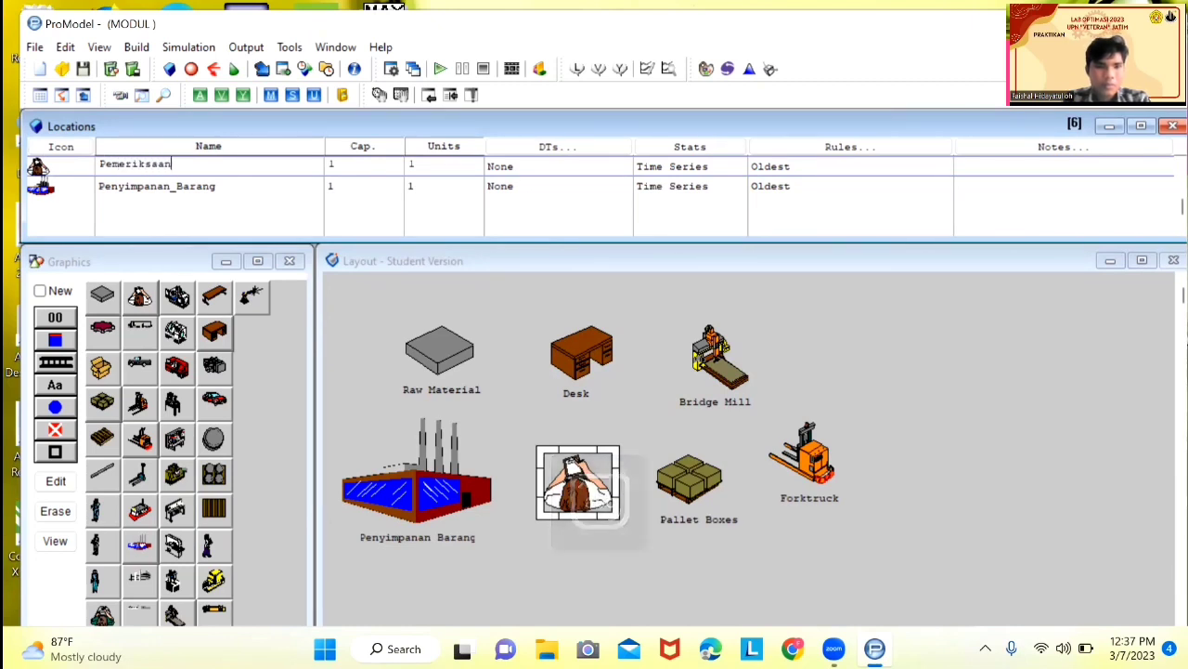
text(_Baran)
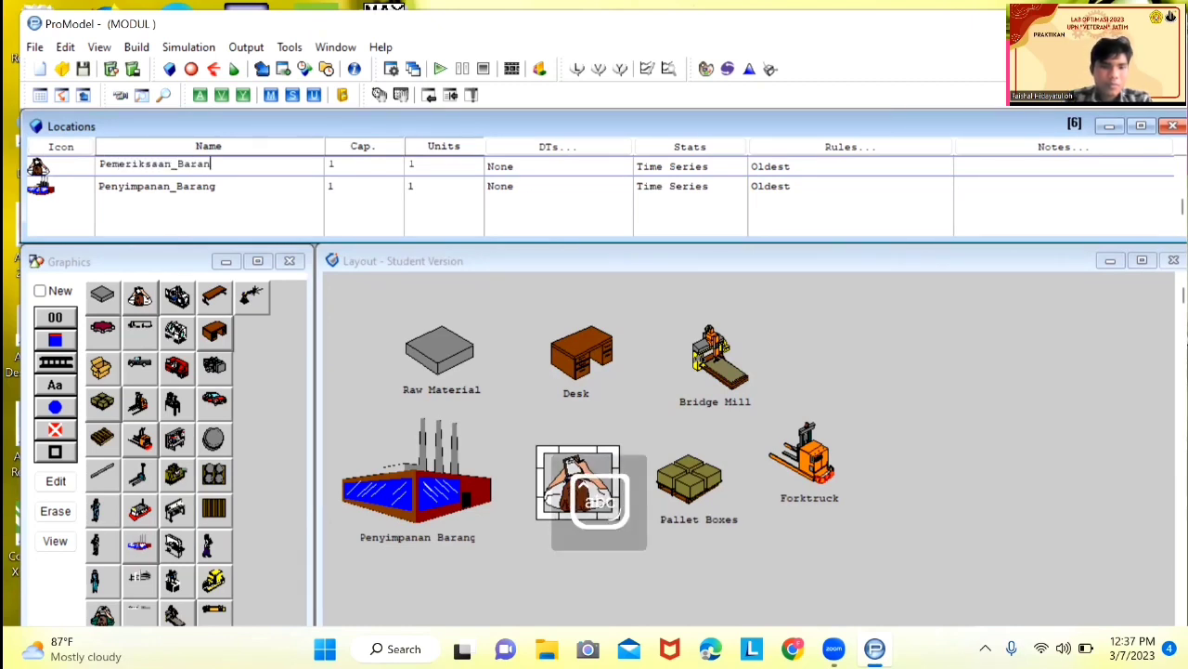
text(g)
Rename the Pallet Boxes location as Packing_Barang.
key(Up)
key(BackSpace)
key(BackSpace)
key(BackSpace)
key(BackSpace)
key(BackSpace)
key(BackSpace)
key(BackSpace)
key(BackSpace)
key(BackSpace)
key(BackSpace)
key(BackSpace)
key(BackSpace)
text(Pa)
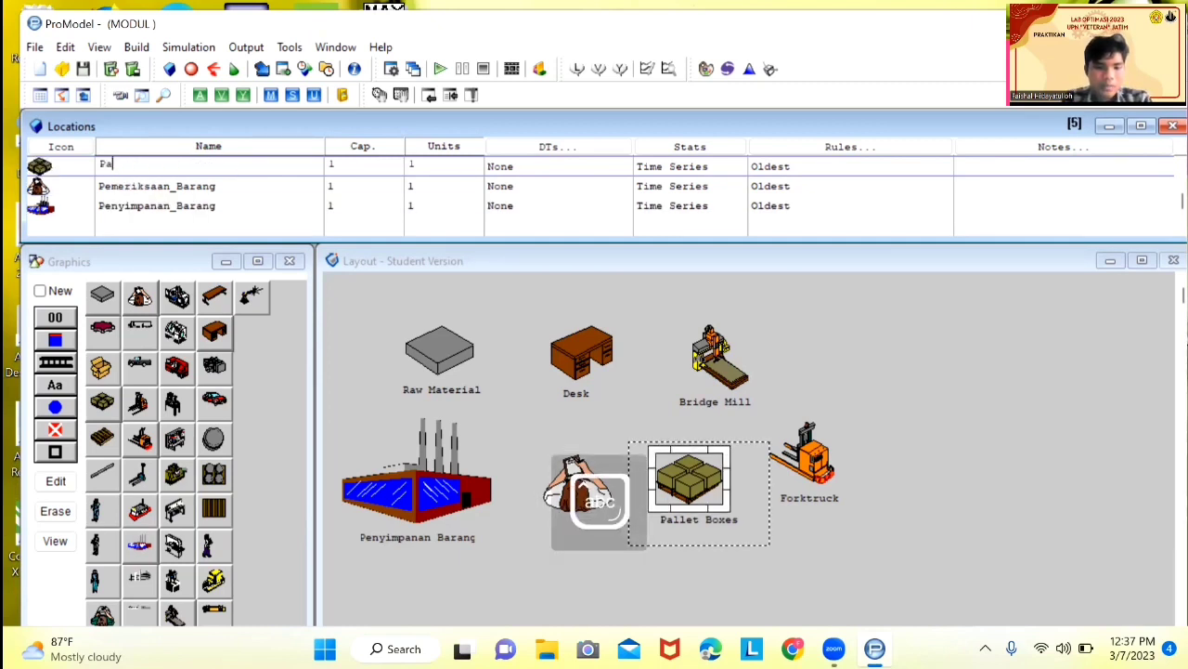
text(cking_braana)
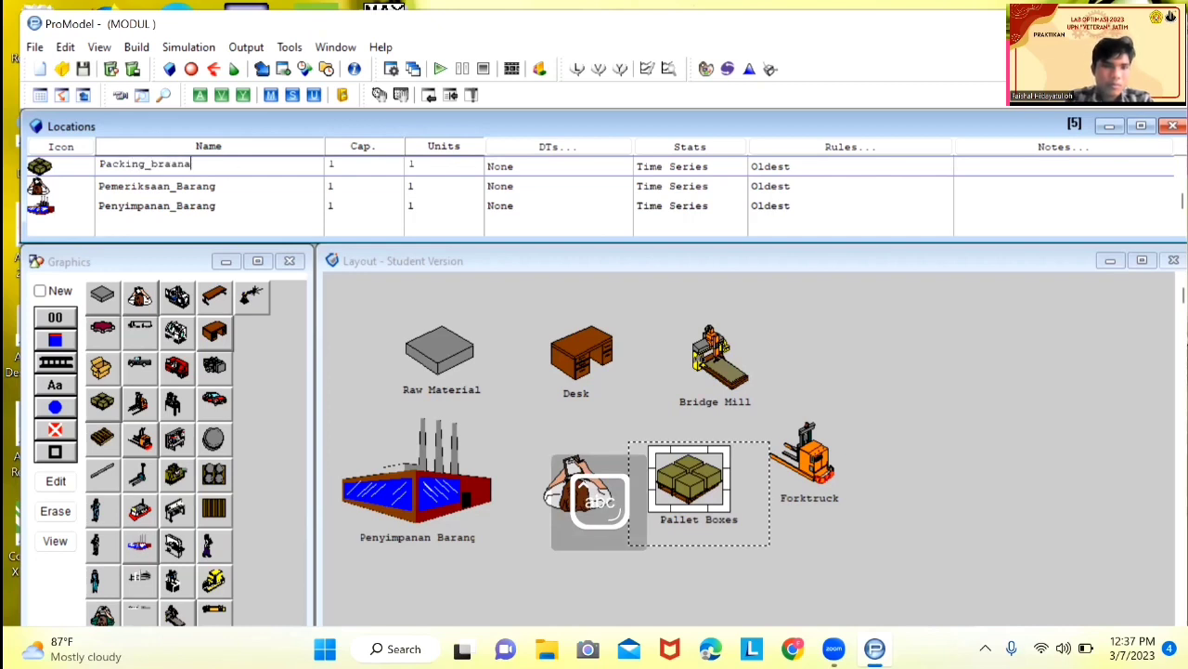
key(BackSpace)
key(BackSpace)
key(BackSpace)
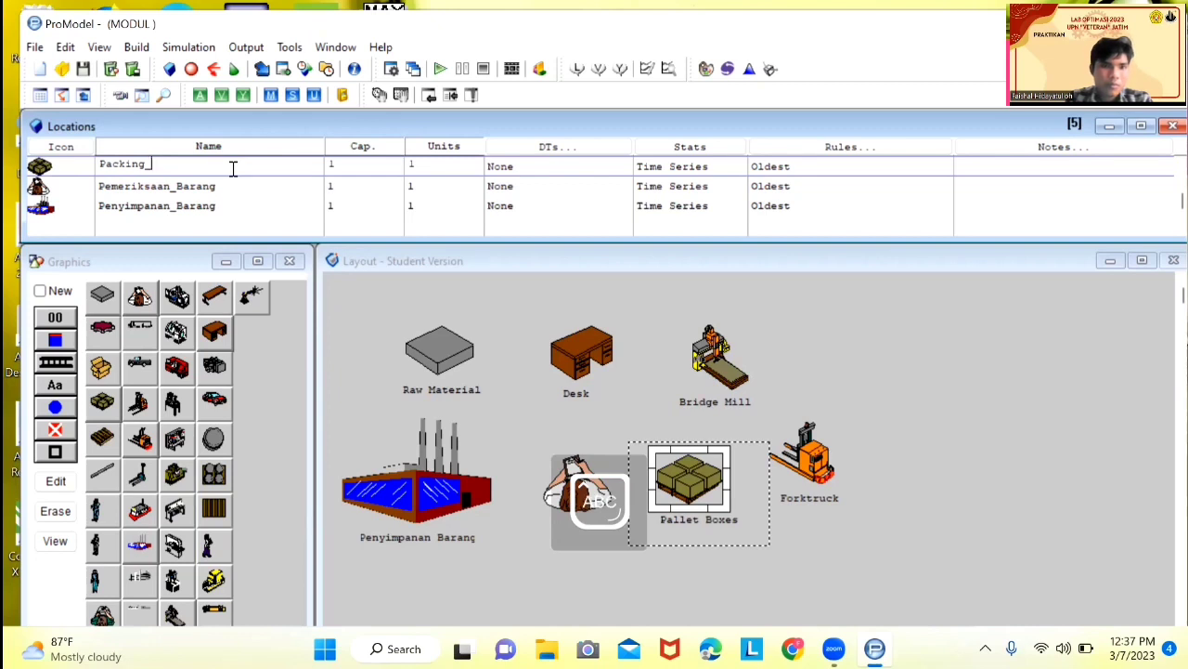
text(Barang)
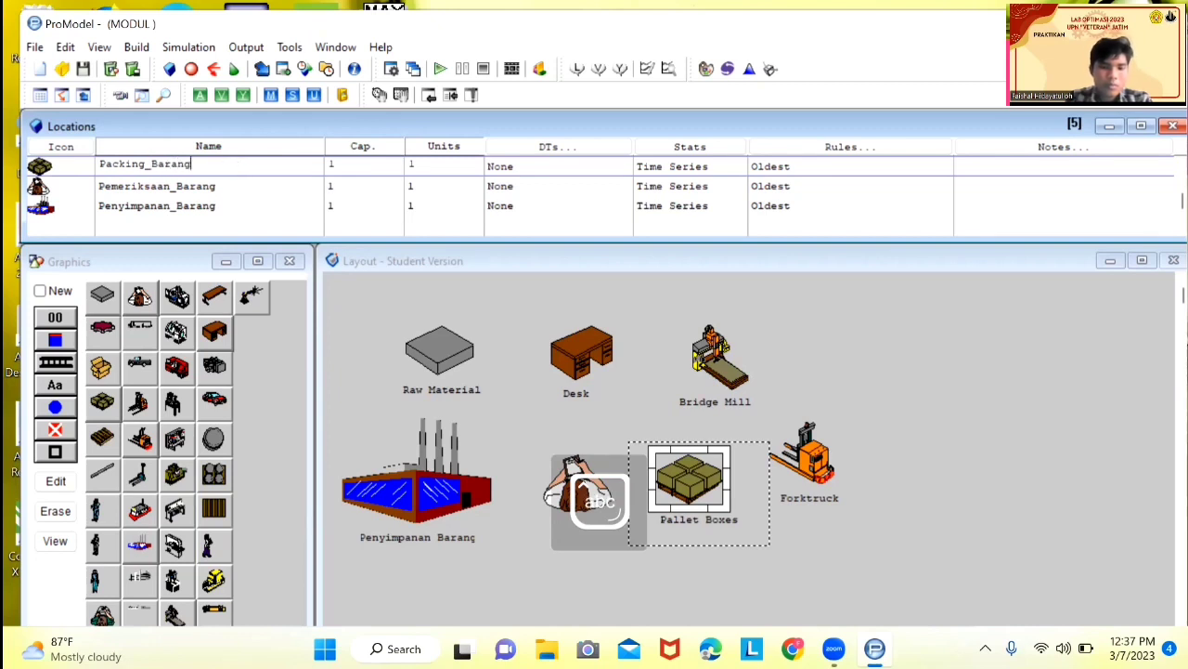
Rename the Forktruck location as Barang_Kembali.
key(Up)
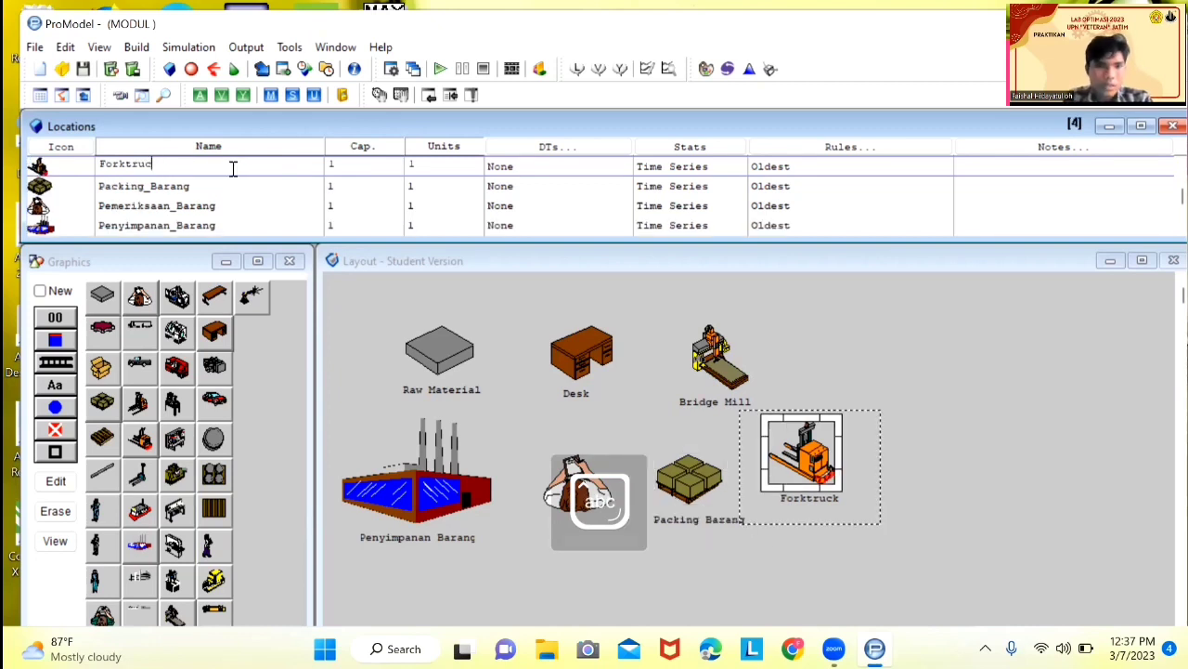
key(BackSpace)
key(BackSpace)
key(BackSpace)
key(BackSpace)
key(BackSpace)
key(BackSpace)
key(BackSpace)
key(BackSpace)
text(Ba)
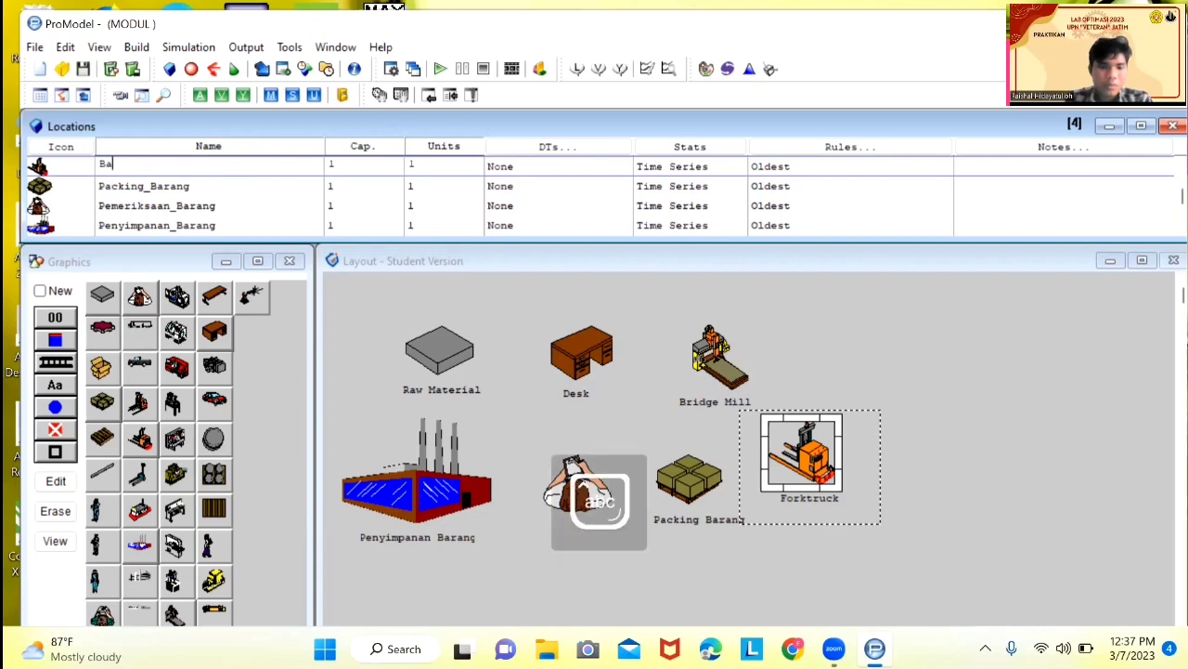
text(rang_Kem)
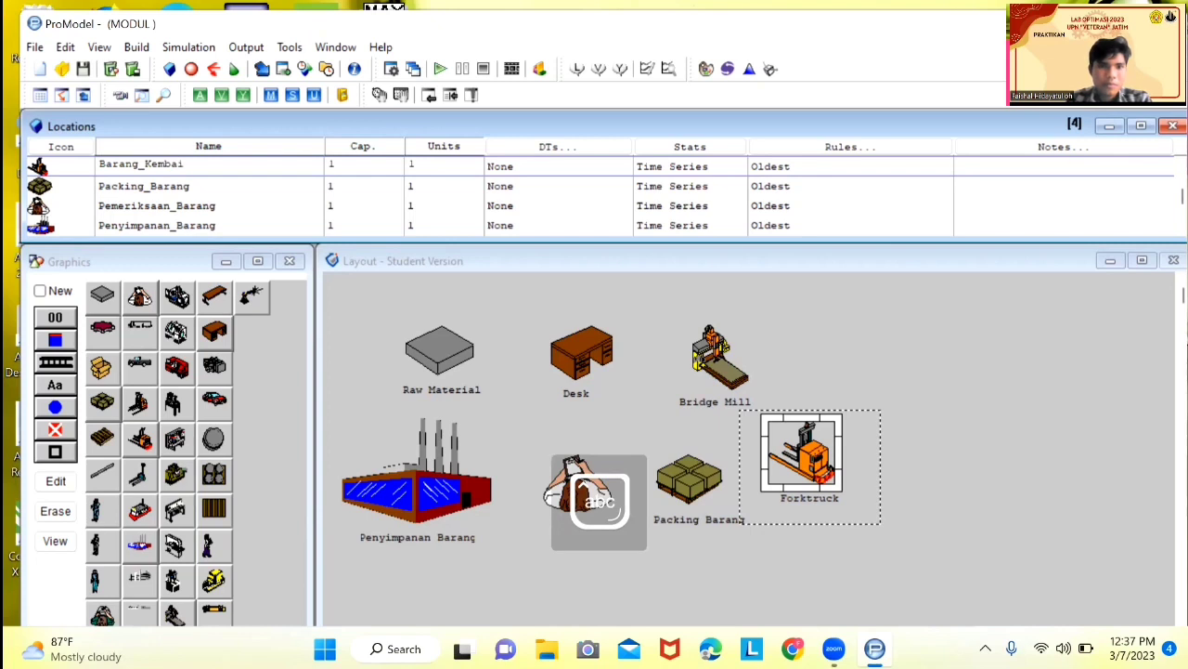
text(bali)
Rename the Bridge Mill location as Sortir_Barang.
key(Up)
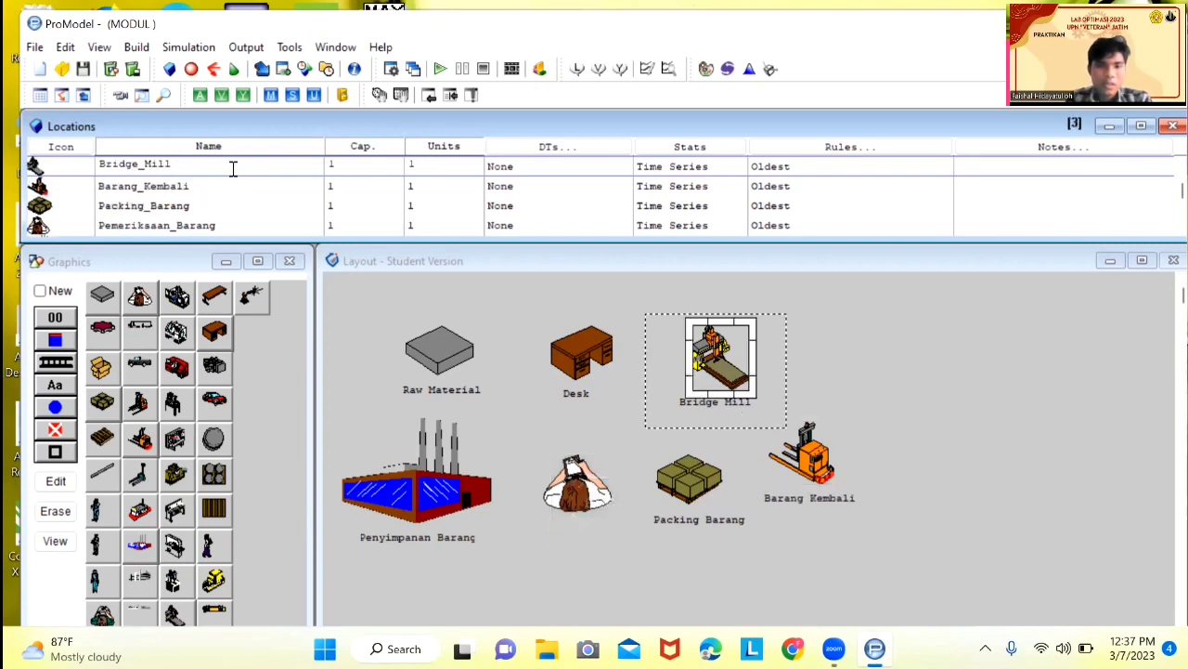
key(BackSpace)
key(BackSpace)
key(BackSpace)
key(BackSpace)
key(BackSpace)
key(BackSpace)
key(BackSpace)
key(BackSpace)
key(BackSpace)
key(BackSpace)
text(S)
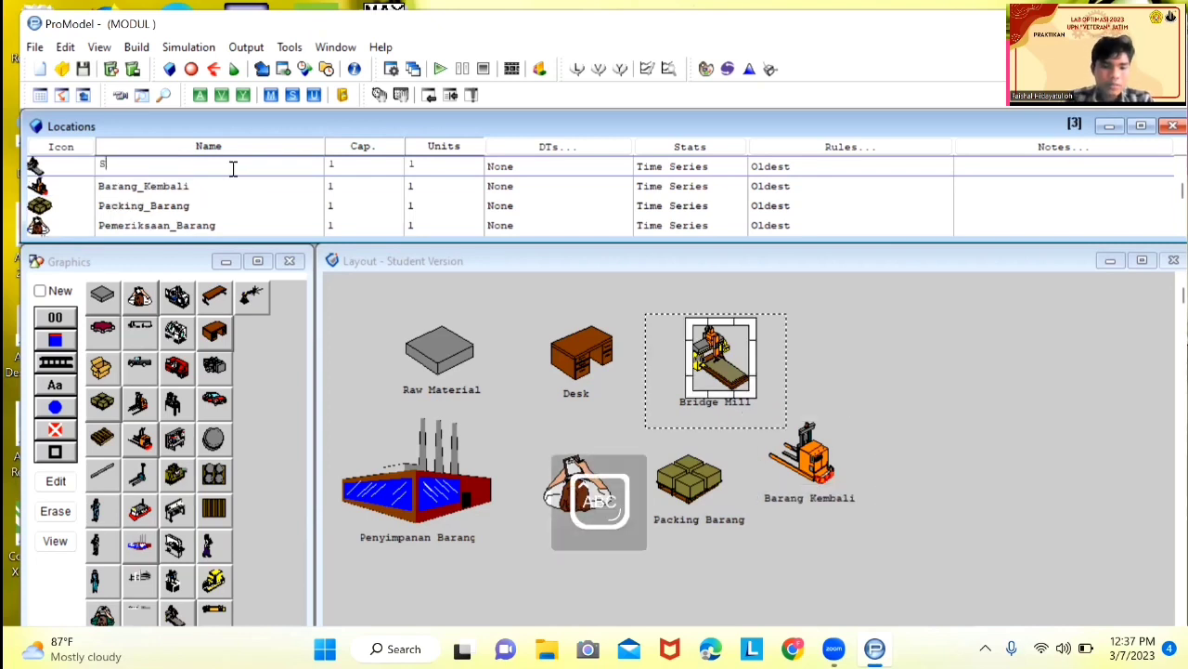
text(ortir_Barang)
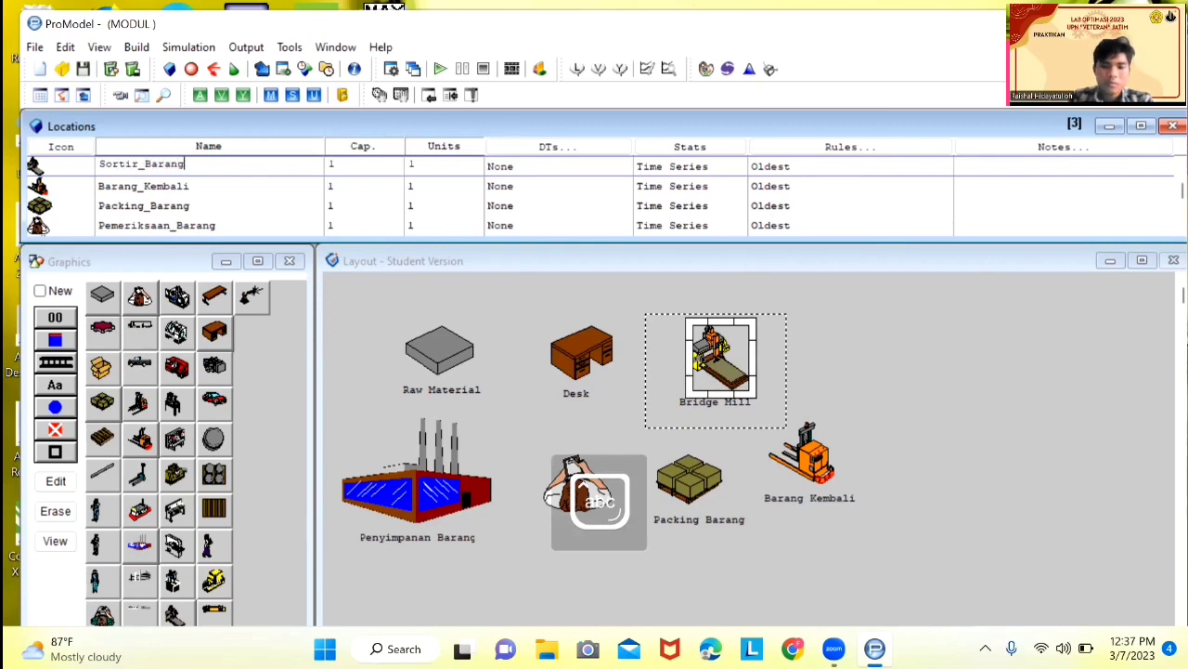
Rename the Desk location as Pengisian_Formulir.
key(Up)
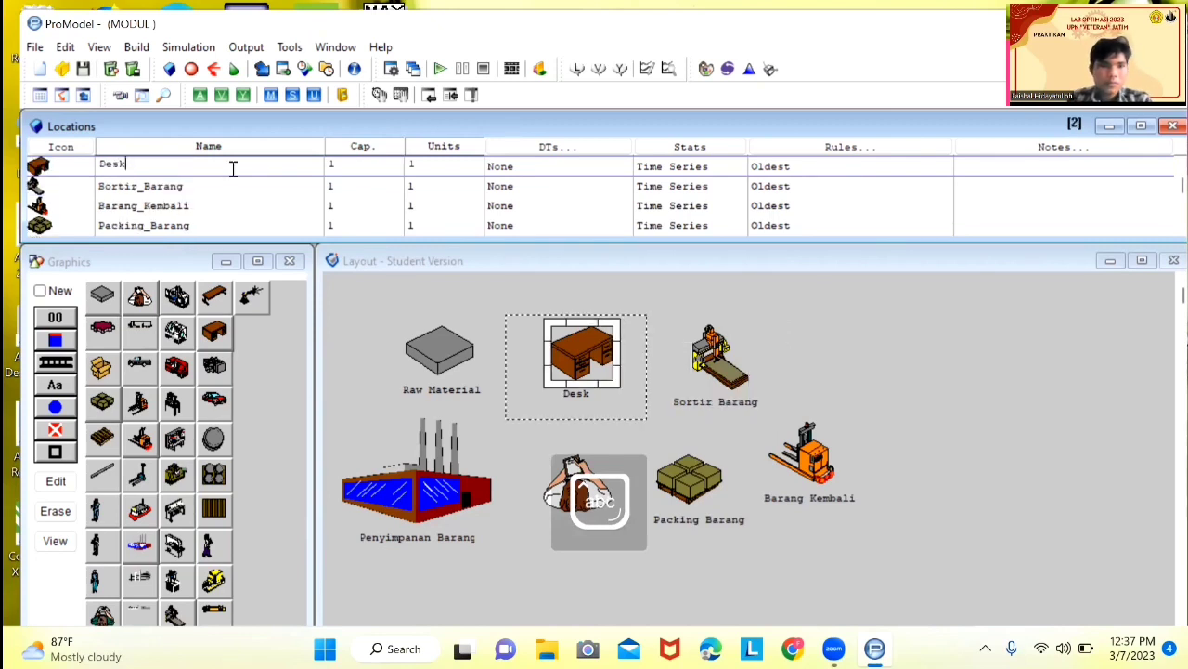
key(BackSpace)
key(BackSpace)
key(BackSpace)
text(Pengisian_B)
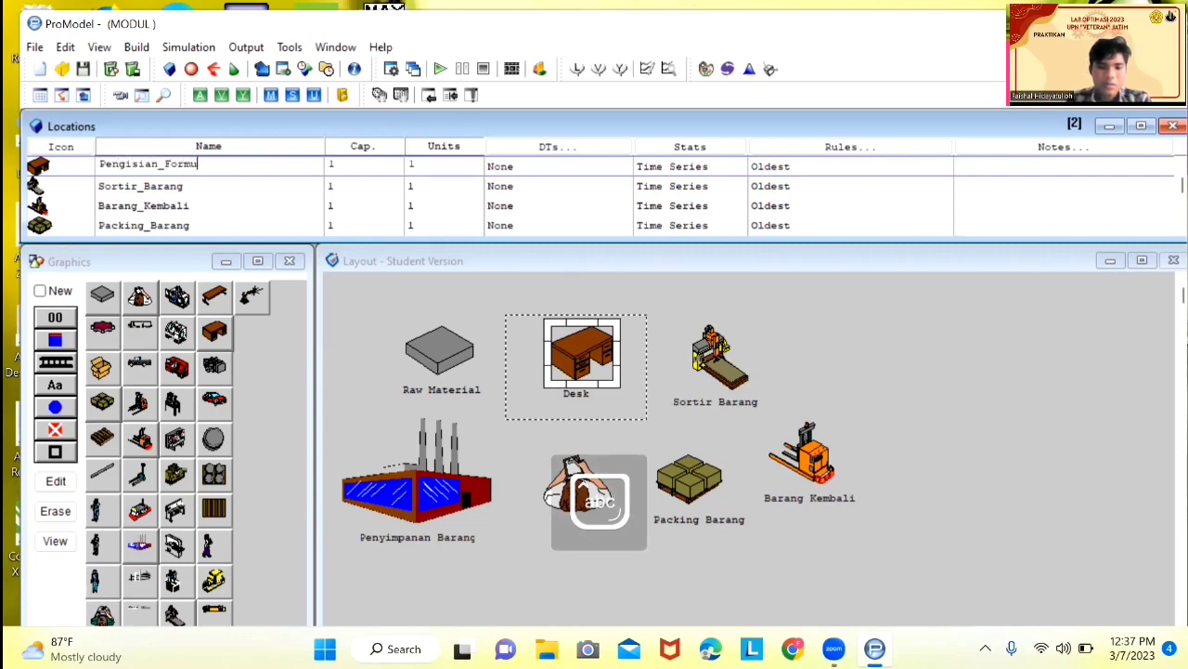
Rename the Raw Material location as Barang_Datang.
key(Up)
key(BackSpace)
key(BackSpace)
key(BackSpace)
key(BackSpace)
key(BackSpace)
key(BackSpace)
key(BackSpace)
key(BackSpace)
key(BackSpace)
key(BackSpace)
key(BackSpace)
key(BackSpace)
text(V)
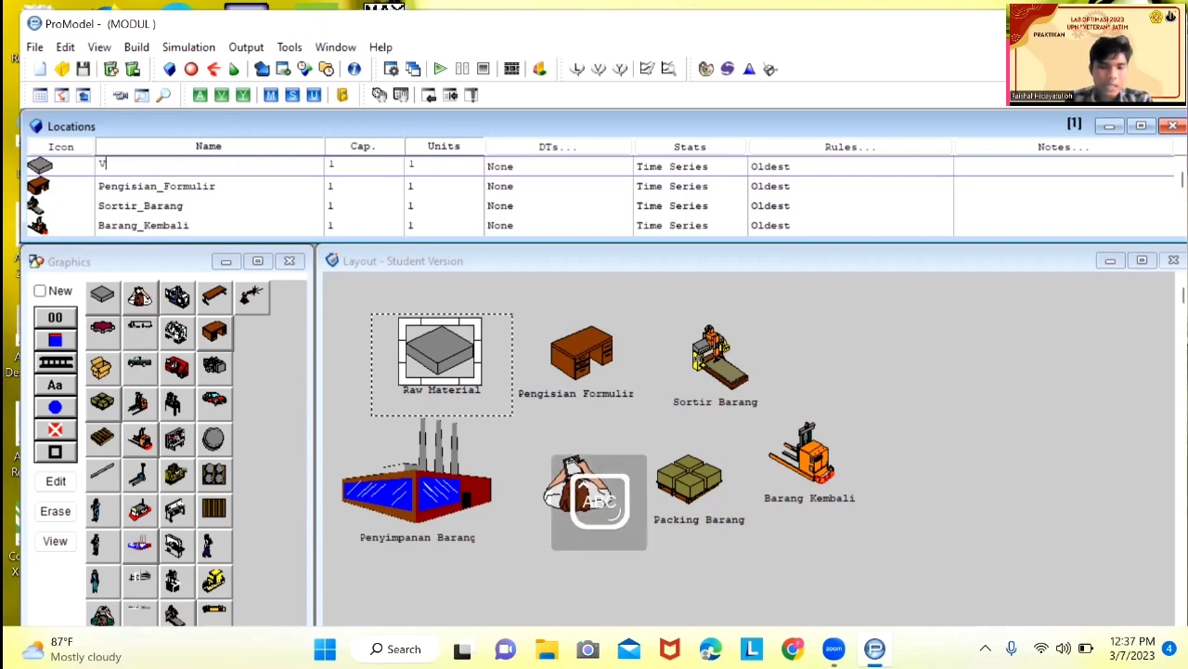
text(Baram)
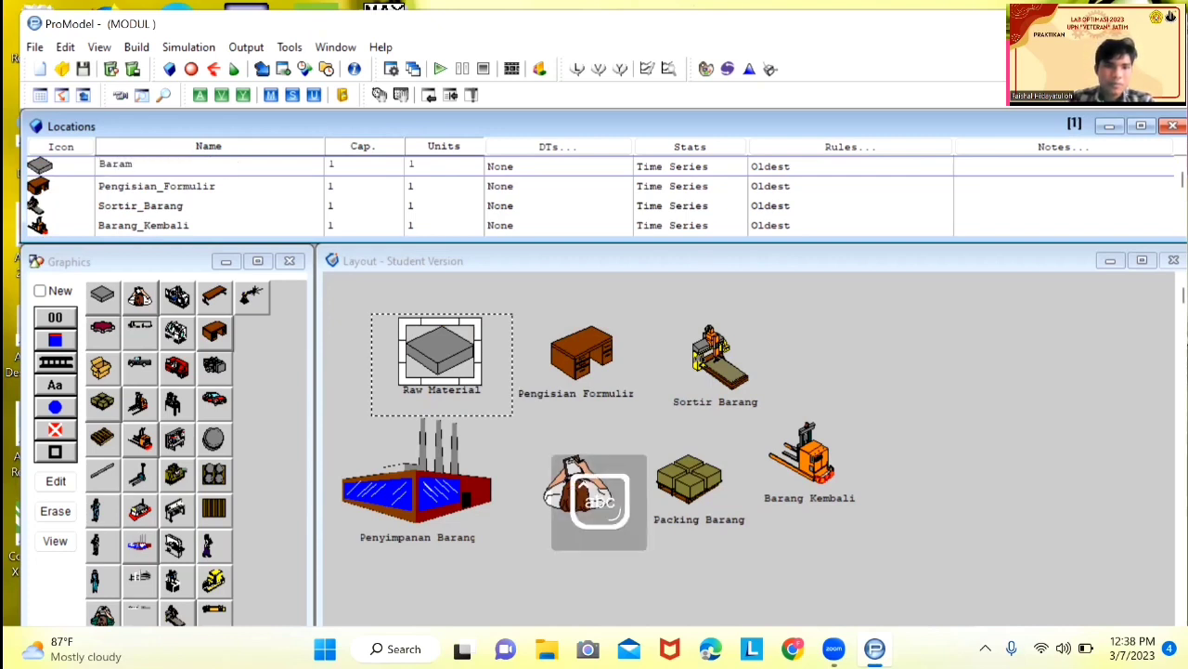
key(BackSpace)
text(ng_Datang)
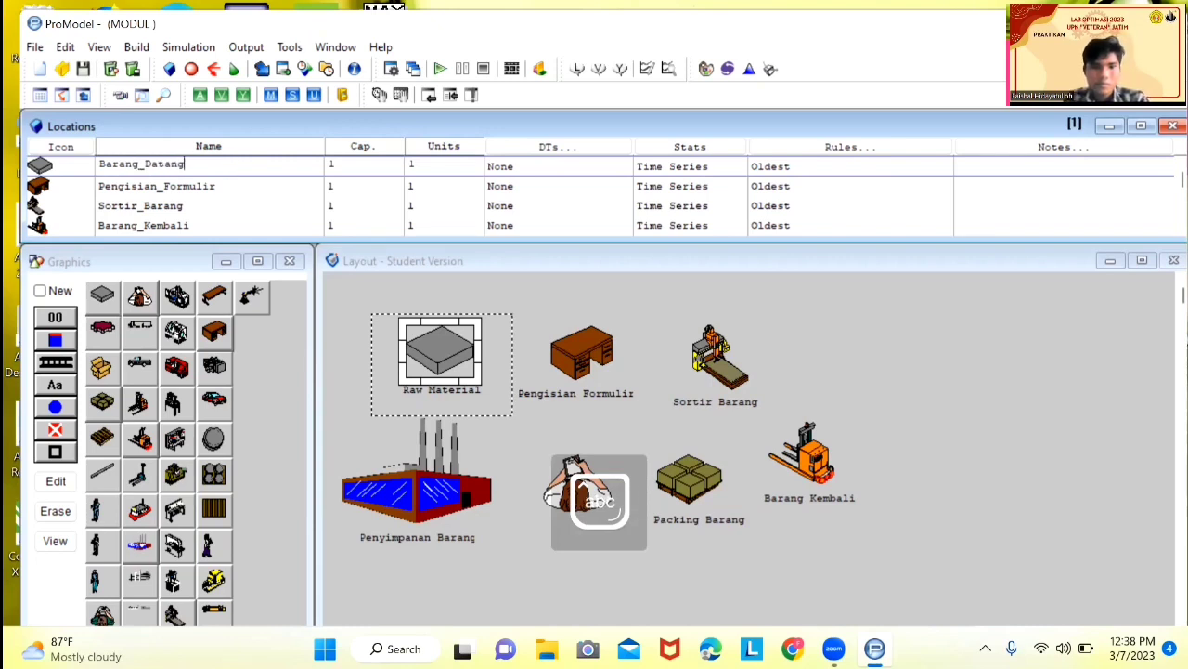
Create a new entity with the open cardboard box graphic and name it Barang.
click(137, 46)
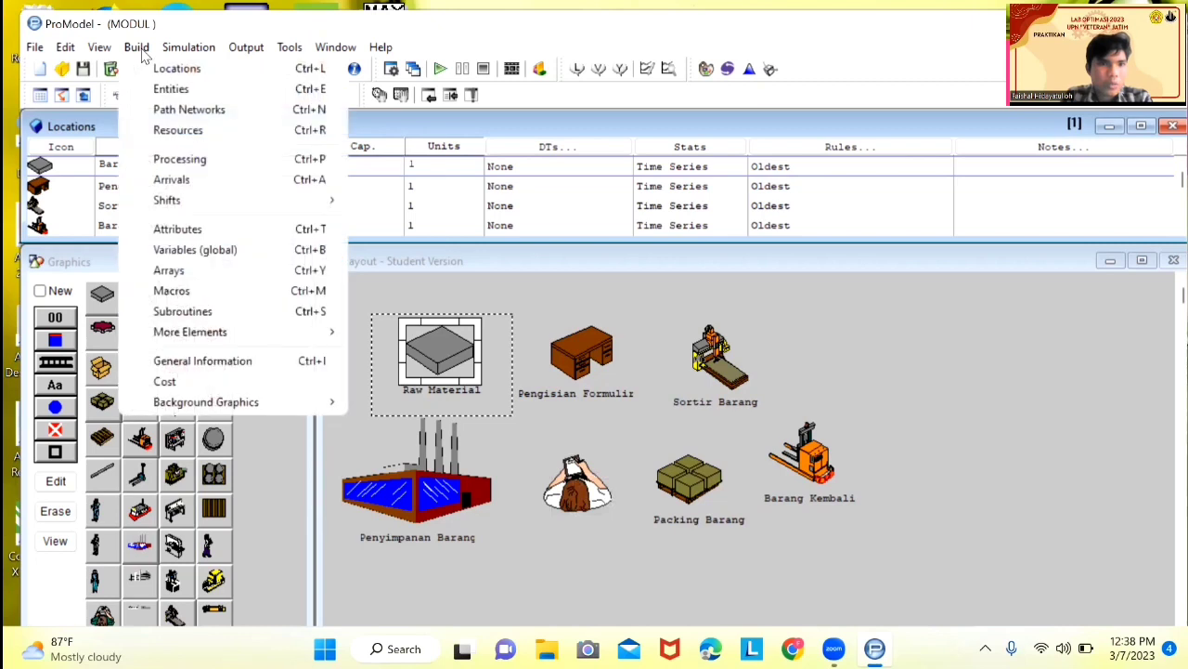
click(201, 93)
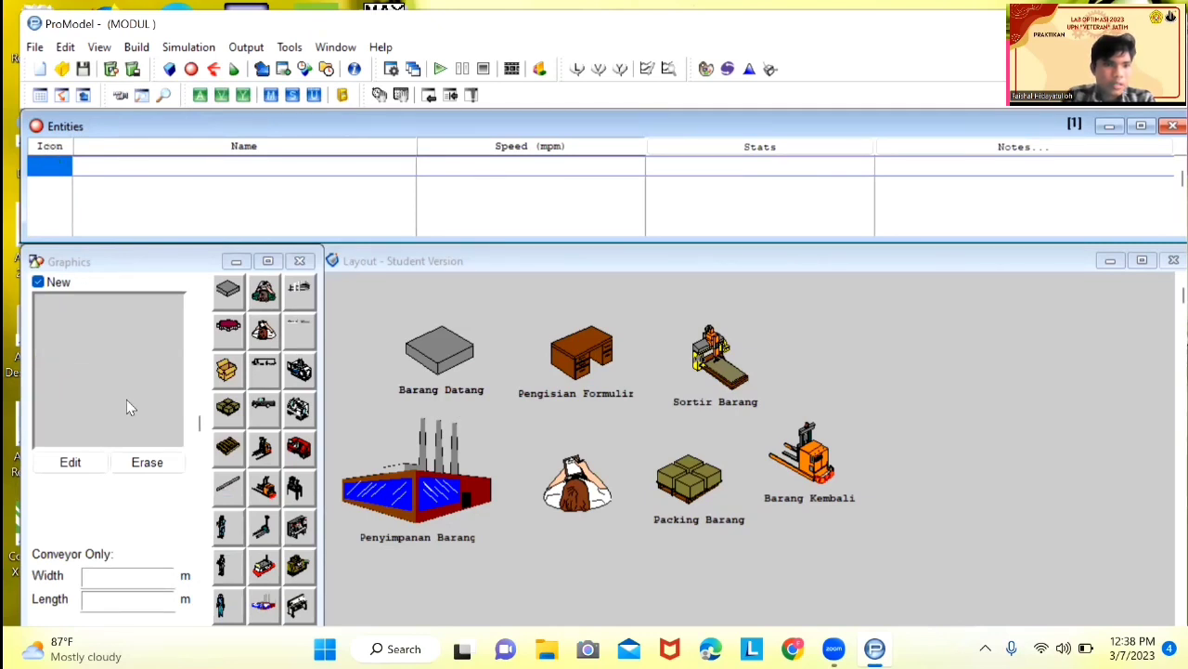
click(62, 317)
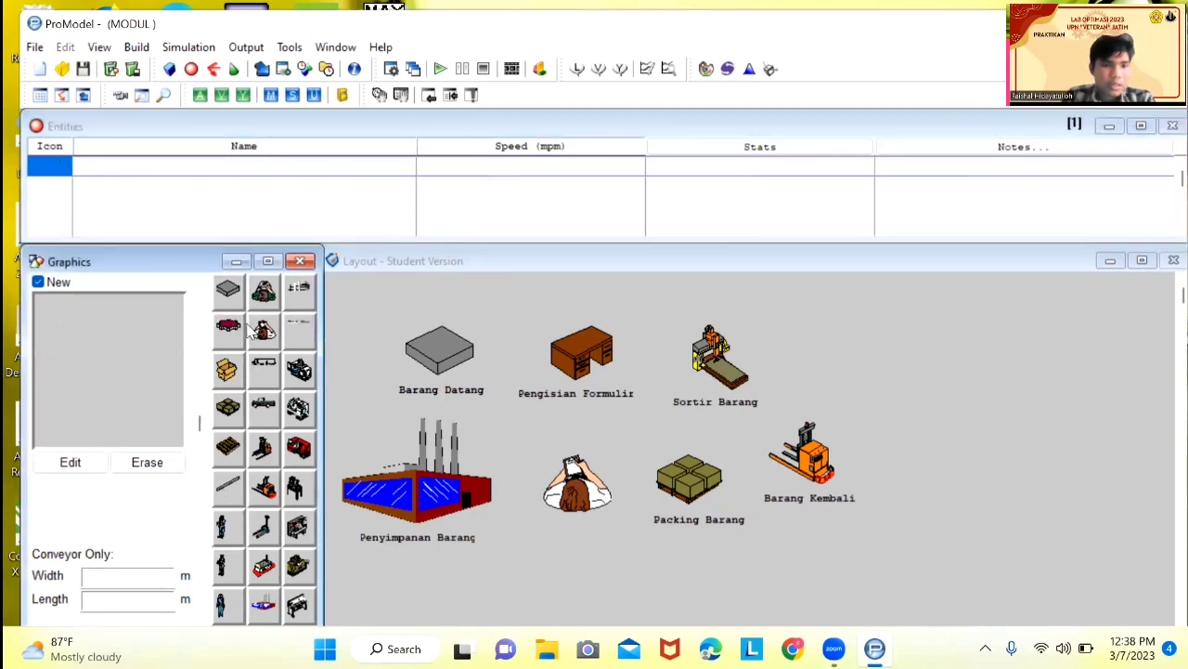
click(230, 371)
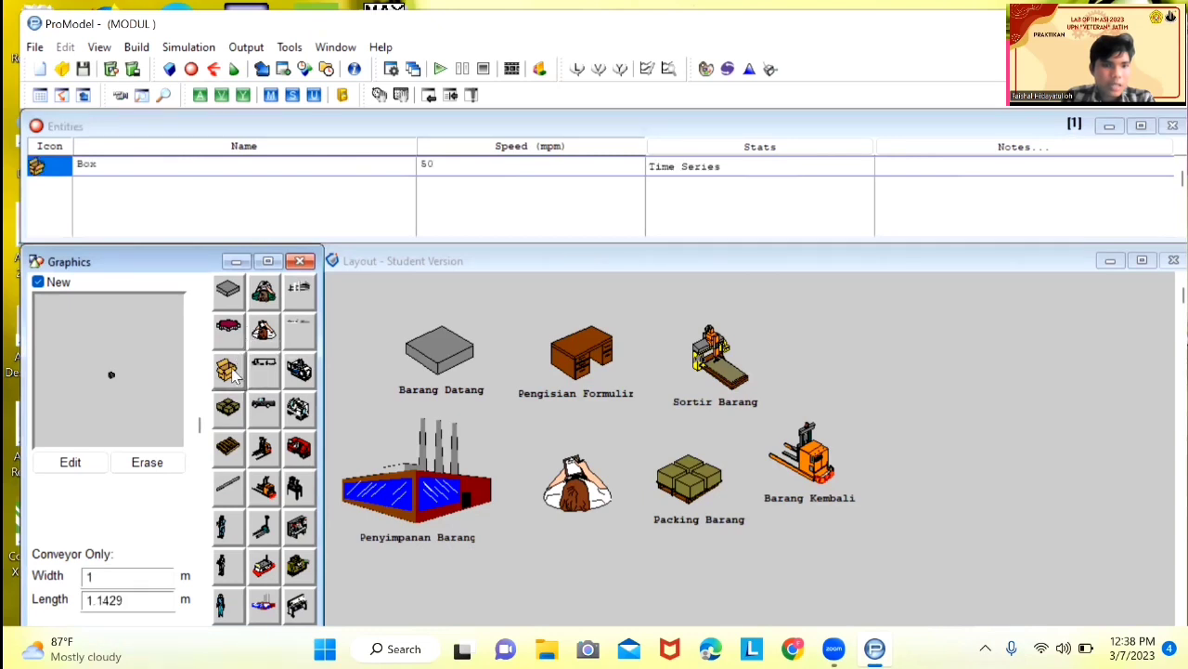
click(145, 165)
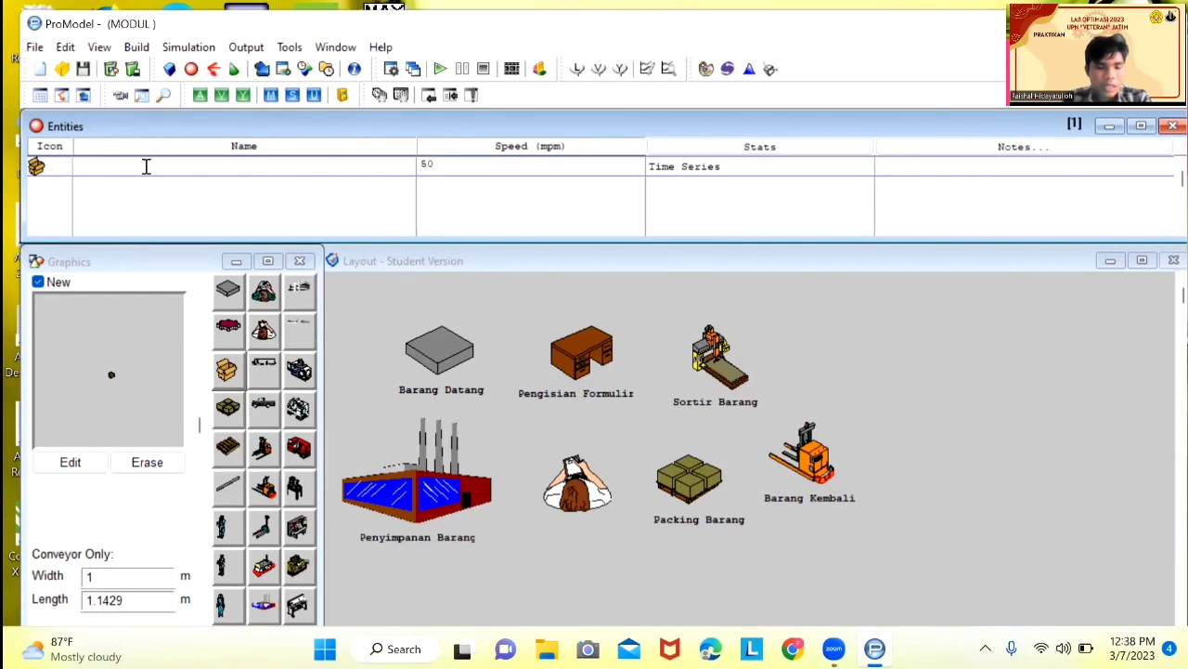
text(Barang)
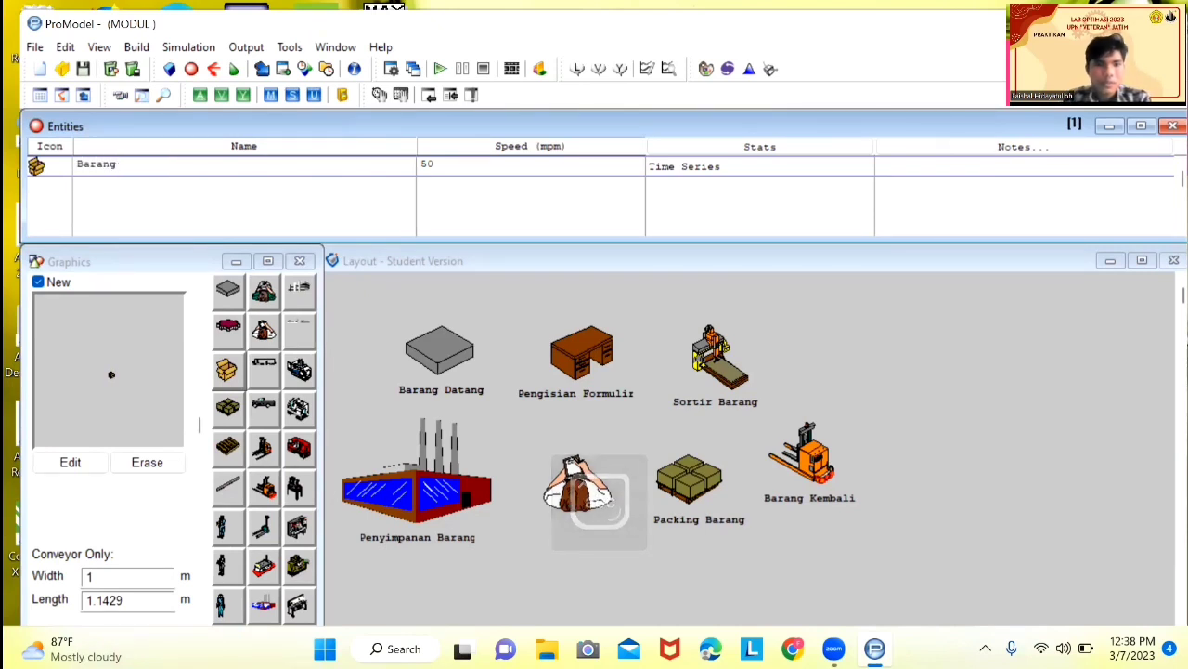
Define an arrival record for the Barang entity at the Barang_Datang location.
click(130, 49)
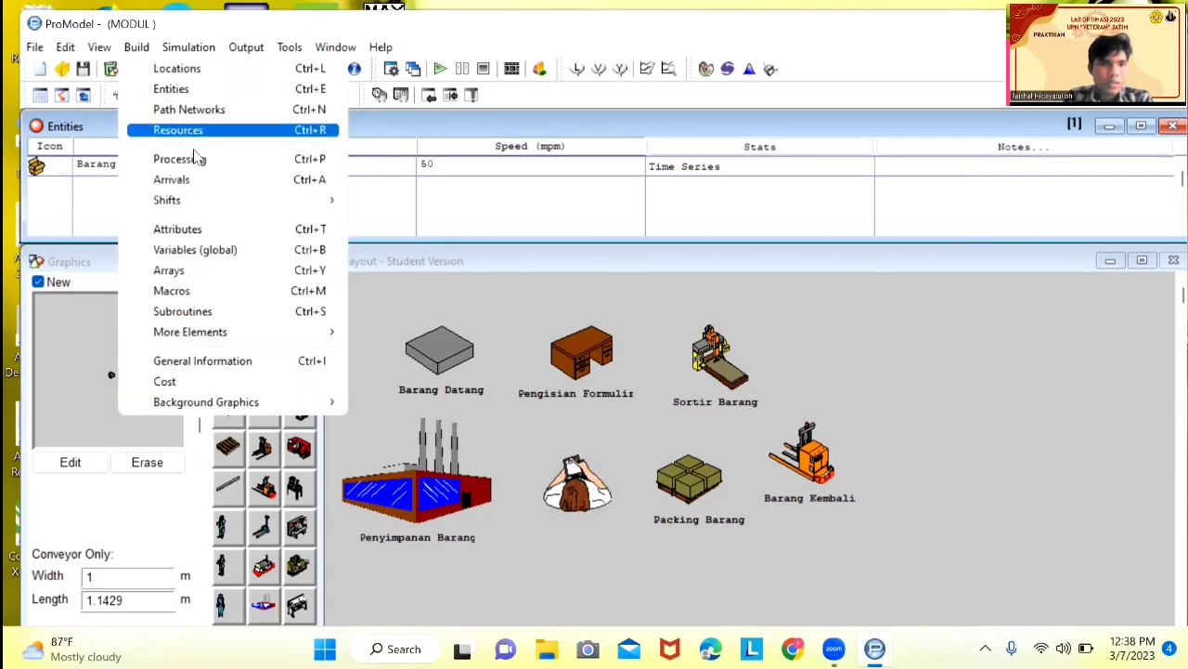
click(186, 179)
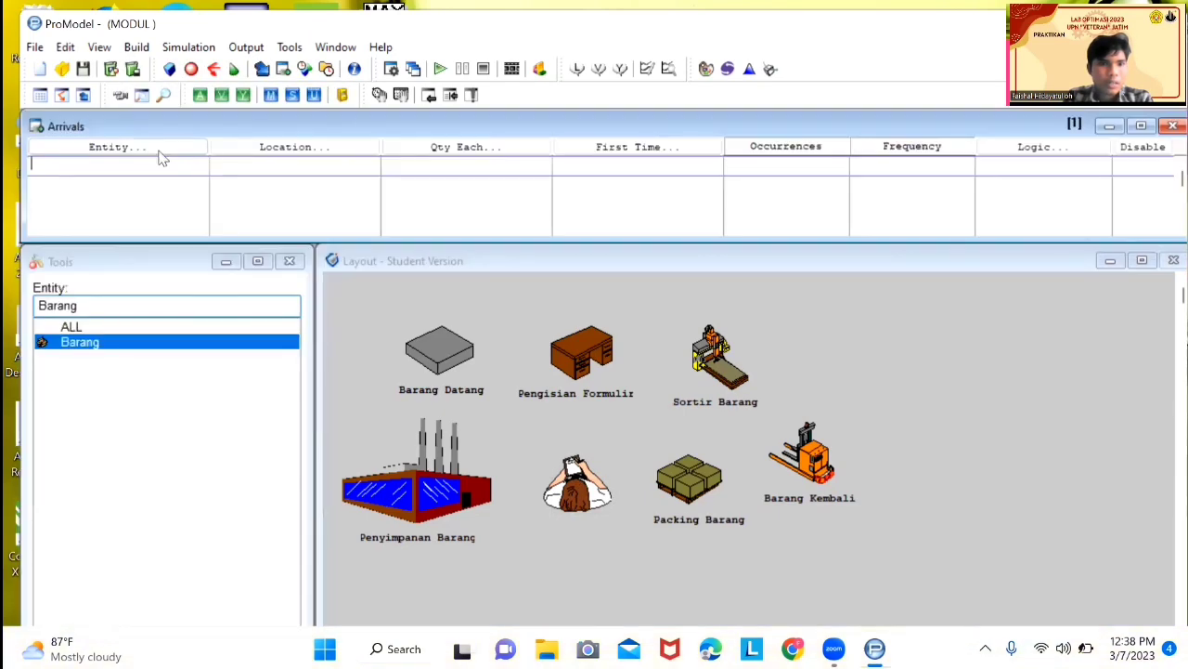
click(160, 155)
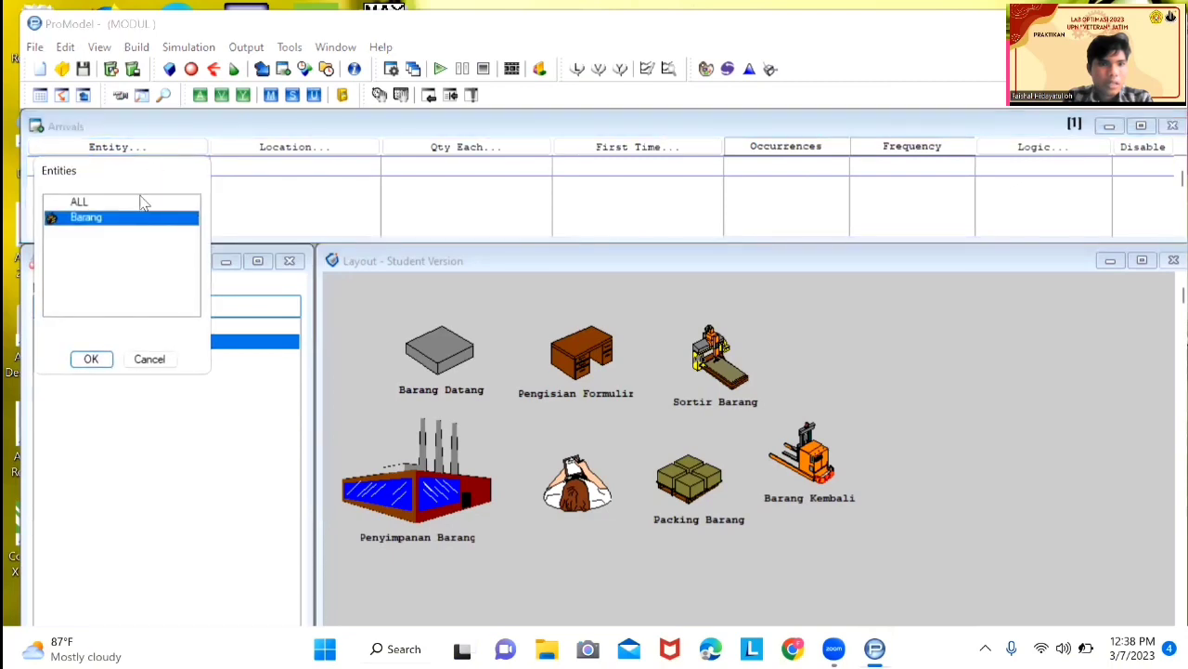
click(93, 361)
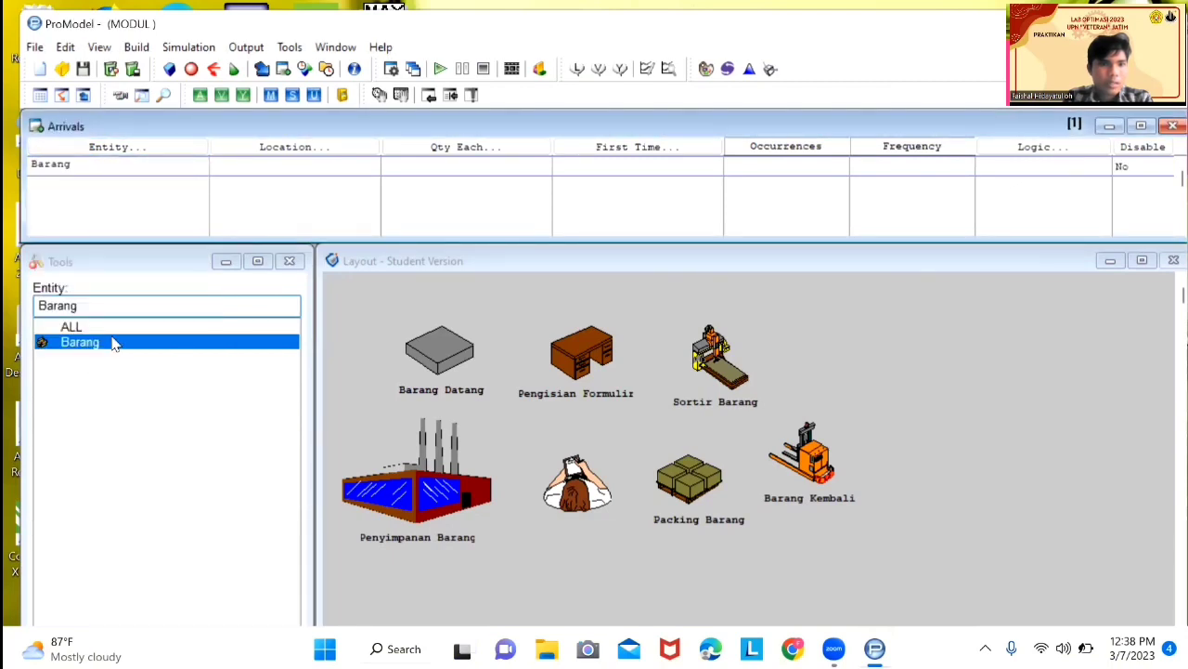
click(128, 308)
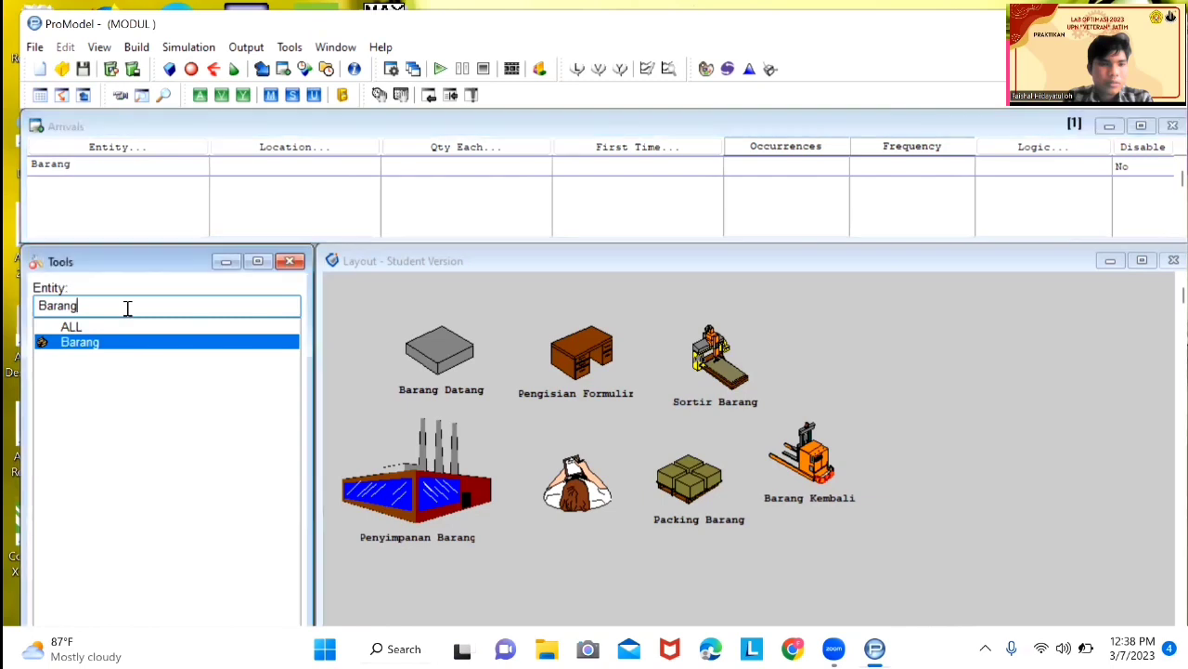
click(276, 162)
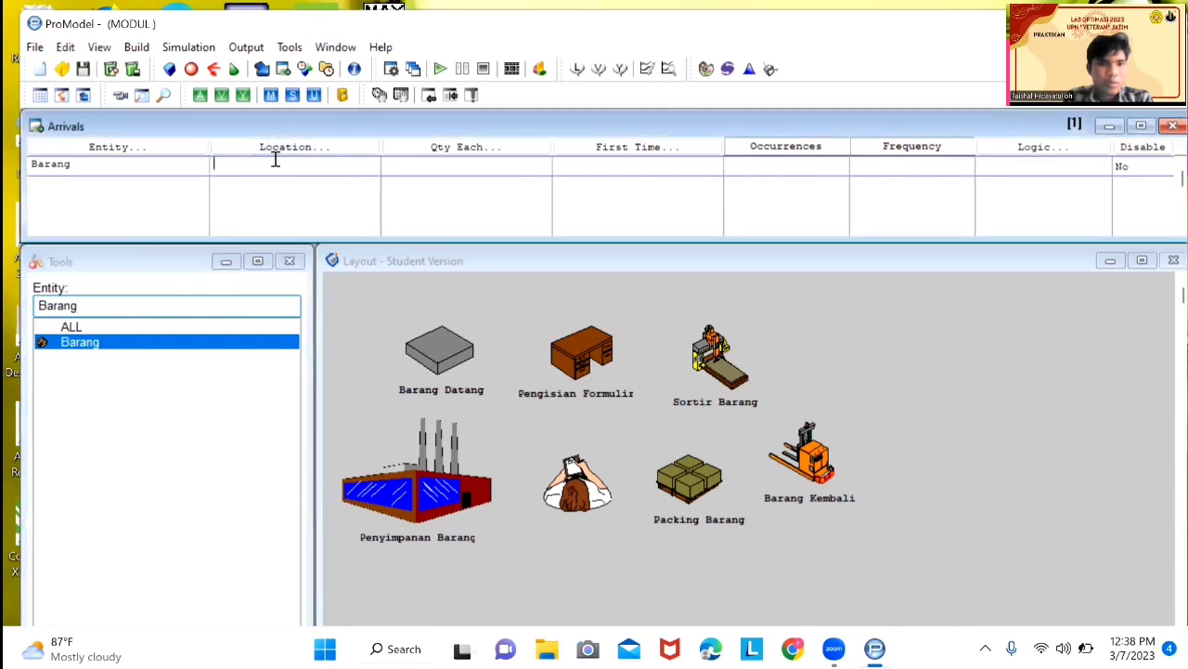
click(294, 147)
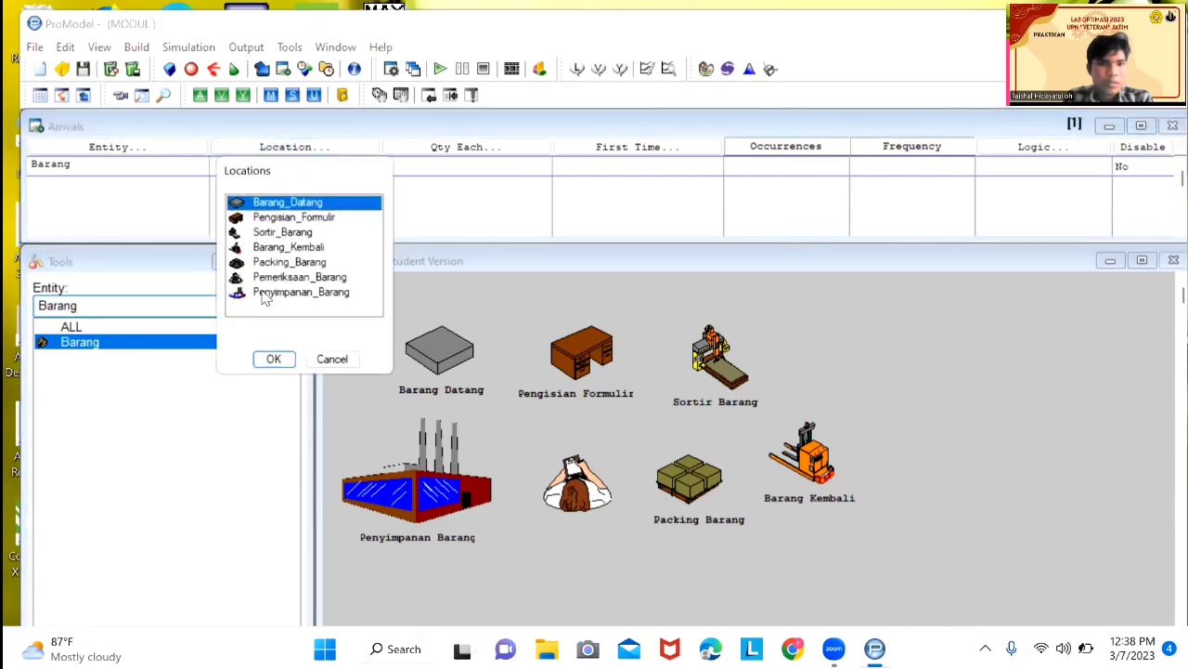
click(272, 360)
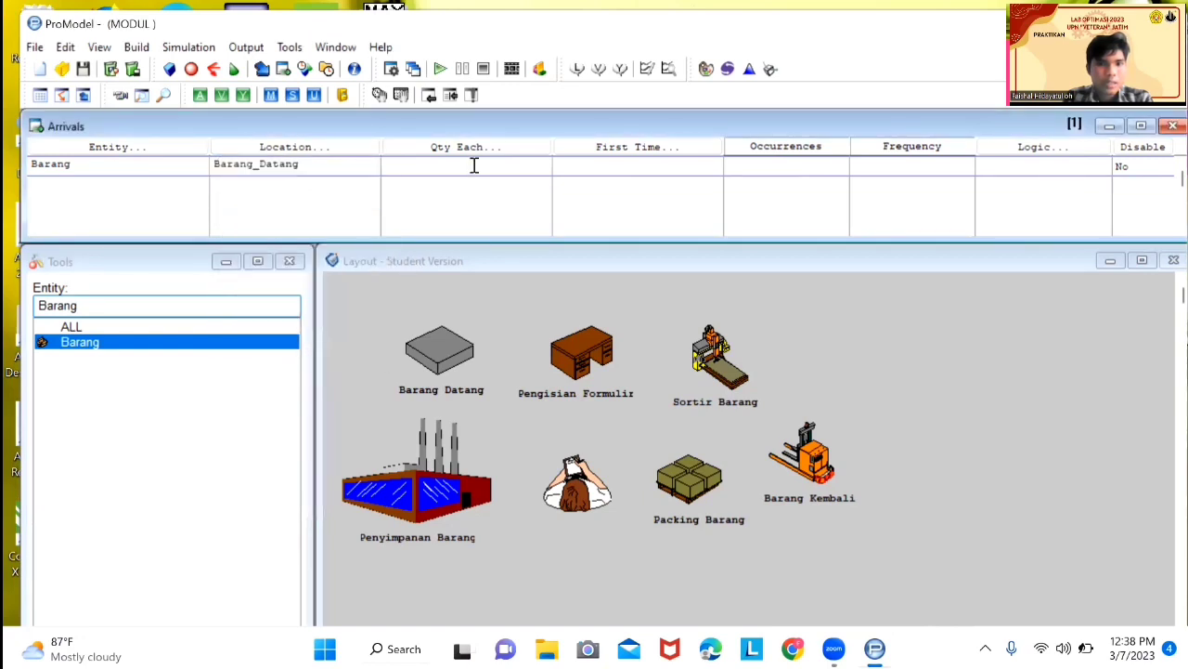
Set the Barang arrival at Barang_Datang to a quantity of 1, INF occurrences and a frequency of 1.
text(1)
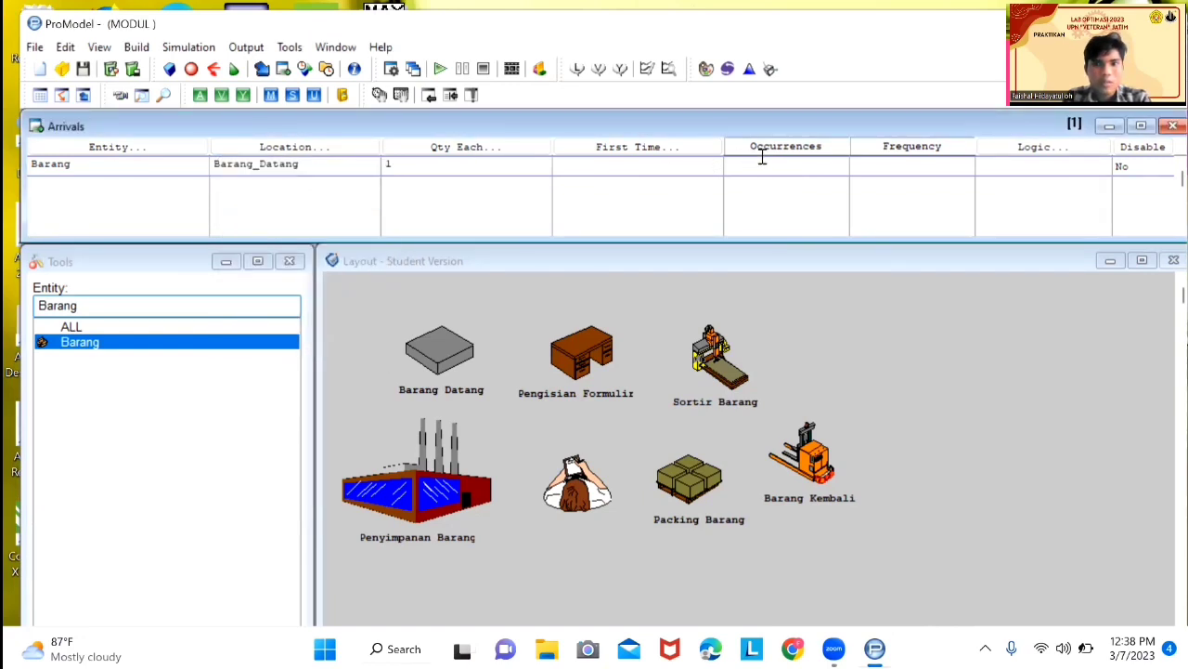
key(Caps_Lock)
text(INF)
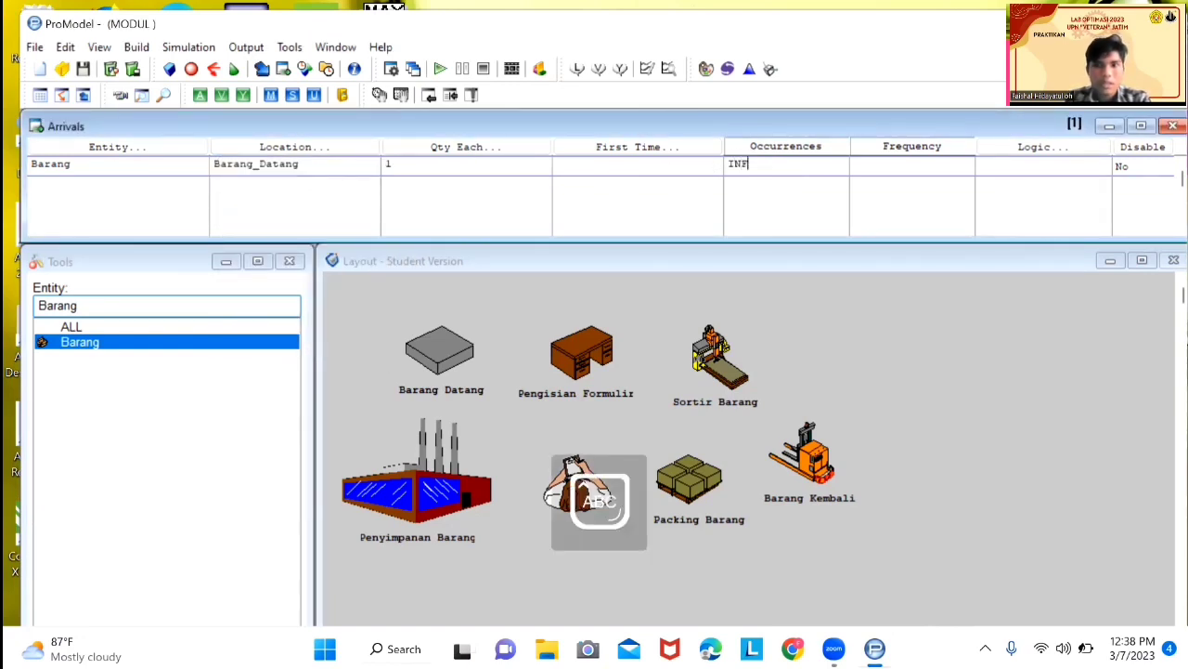
click(900, 165)
text(1)
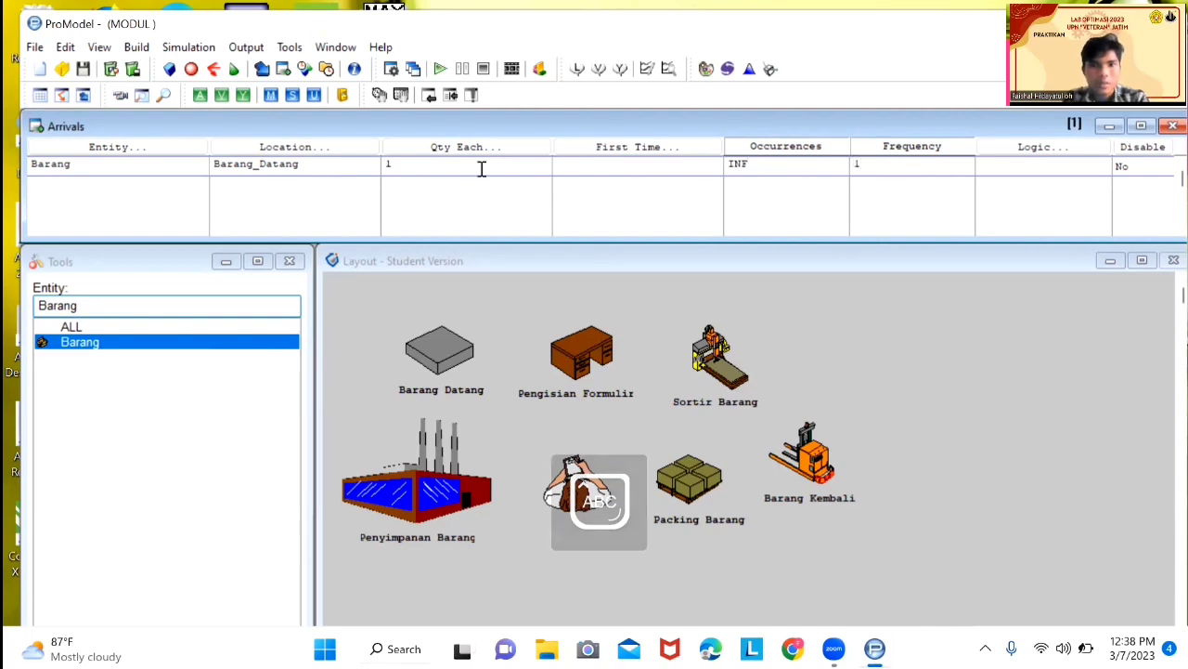
Add a Barang arrival at Pengisian_Formulir with a quantity of 1, INF occurrences and a frequency of 1.
key(Down)
click(170, 151)
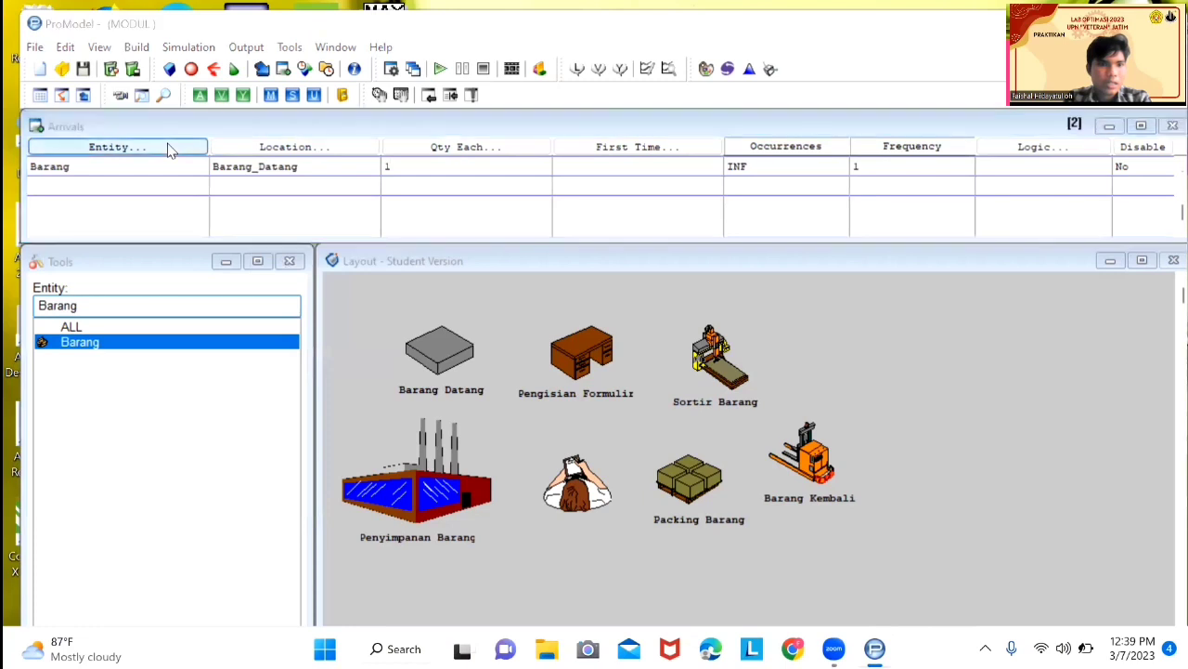
click(92, 378)
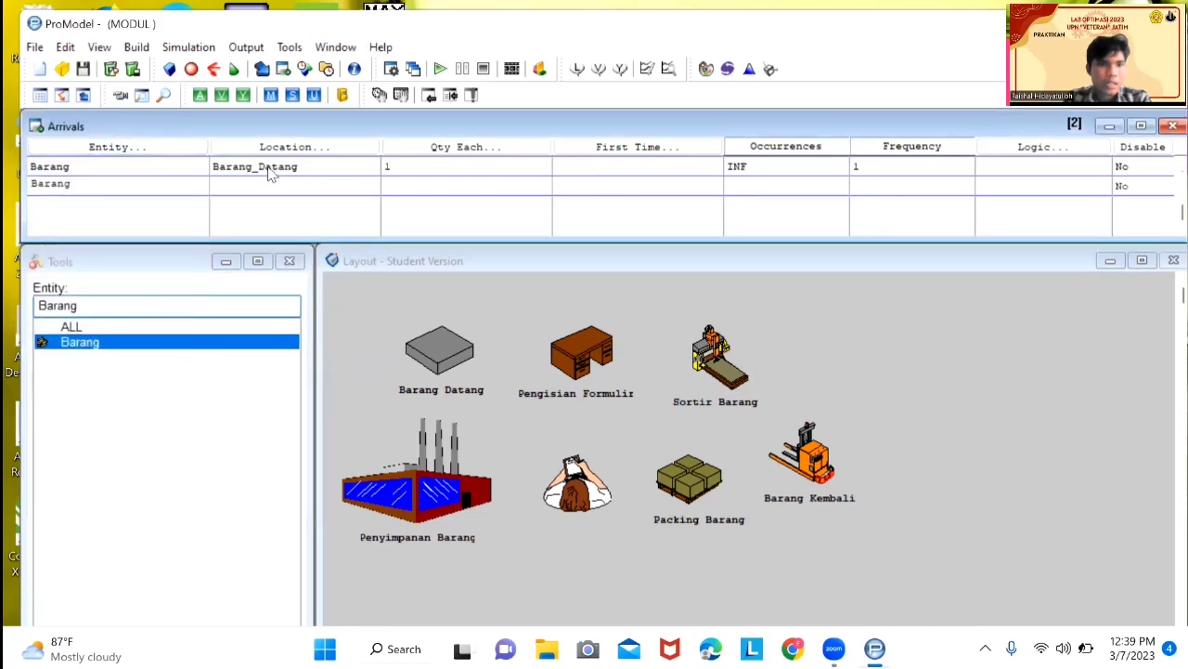
click(293, 152)
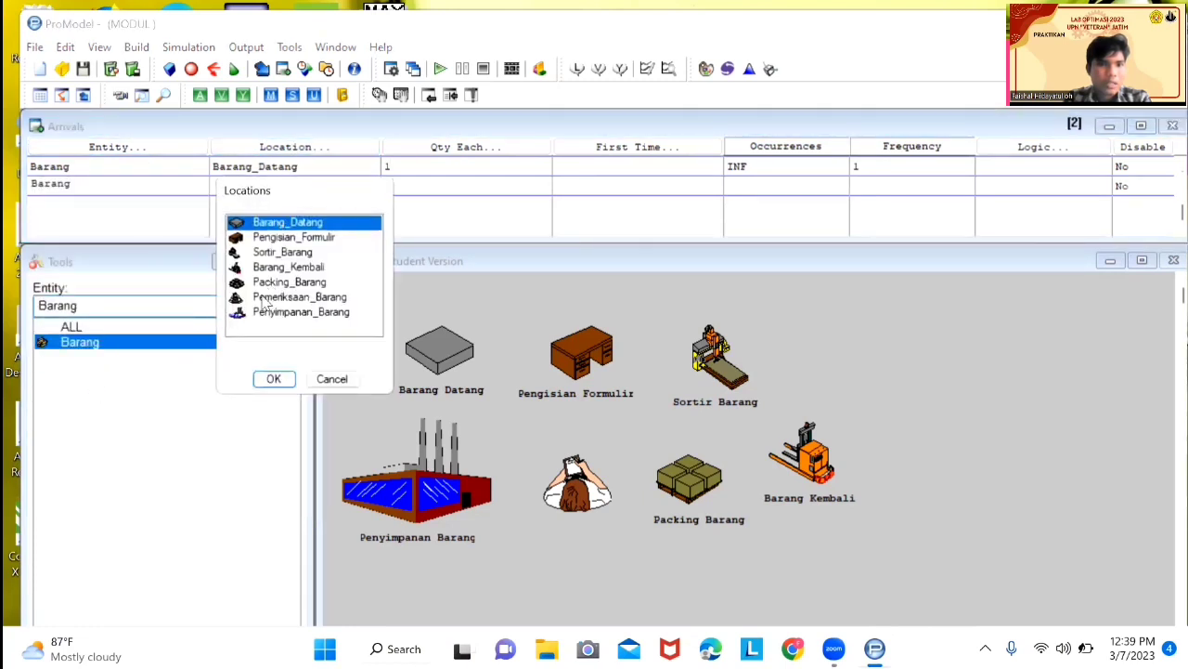
click(302, 237)
click(272, 380)
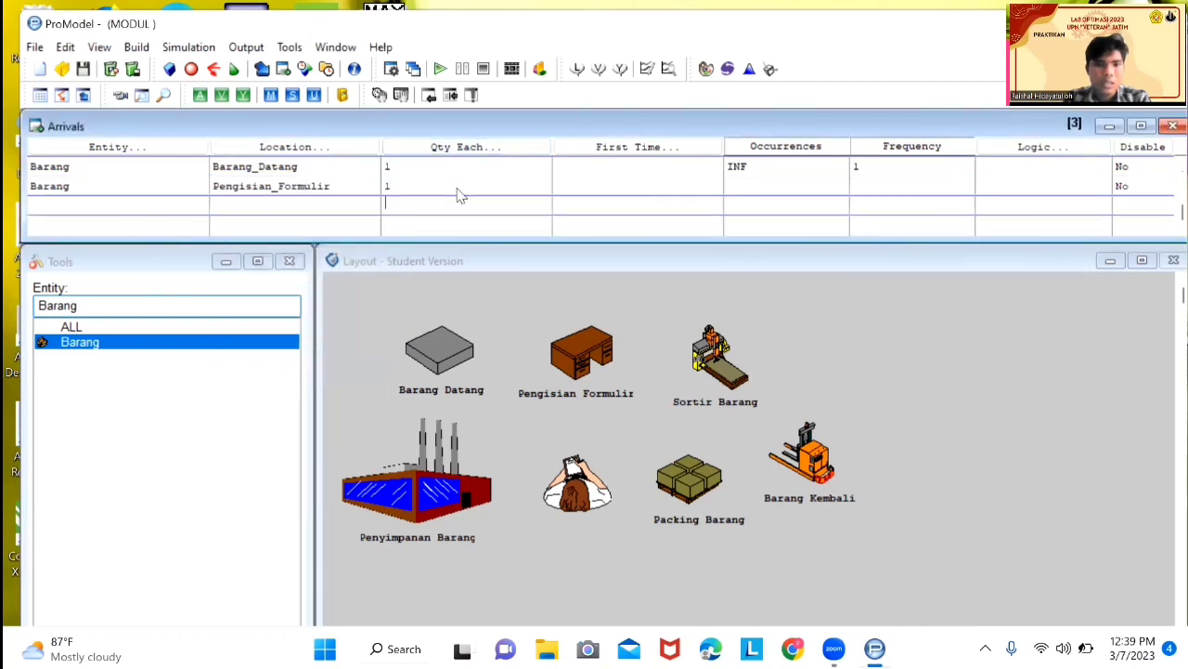
click(702, 166)
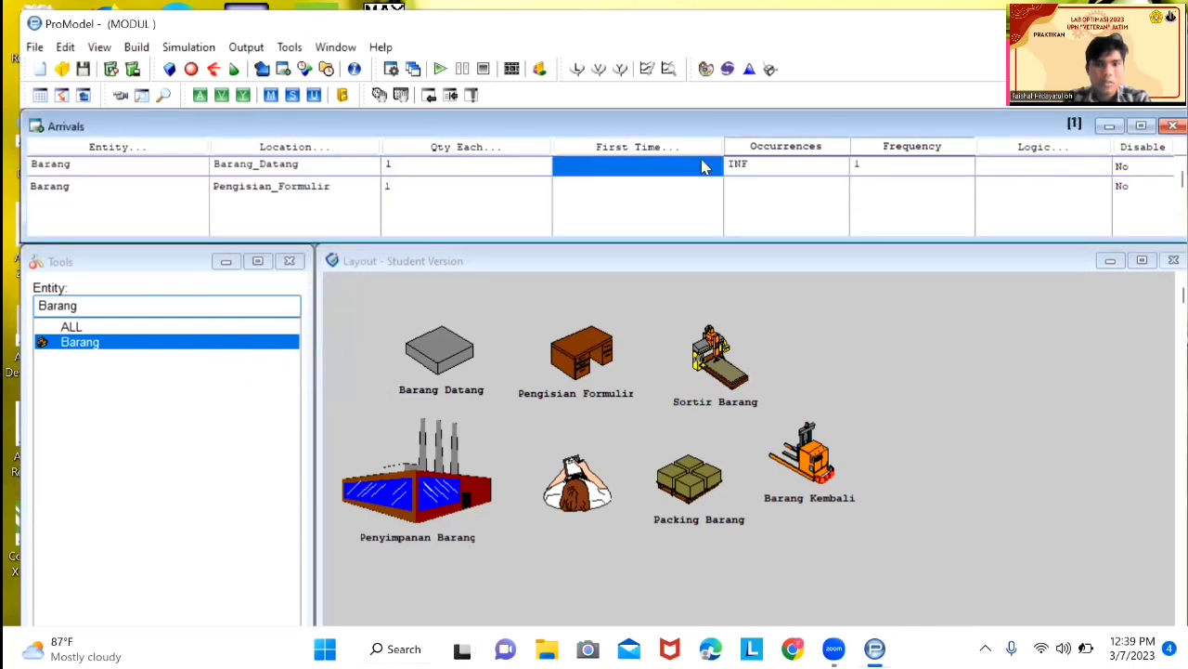
click(748, 185)
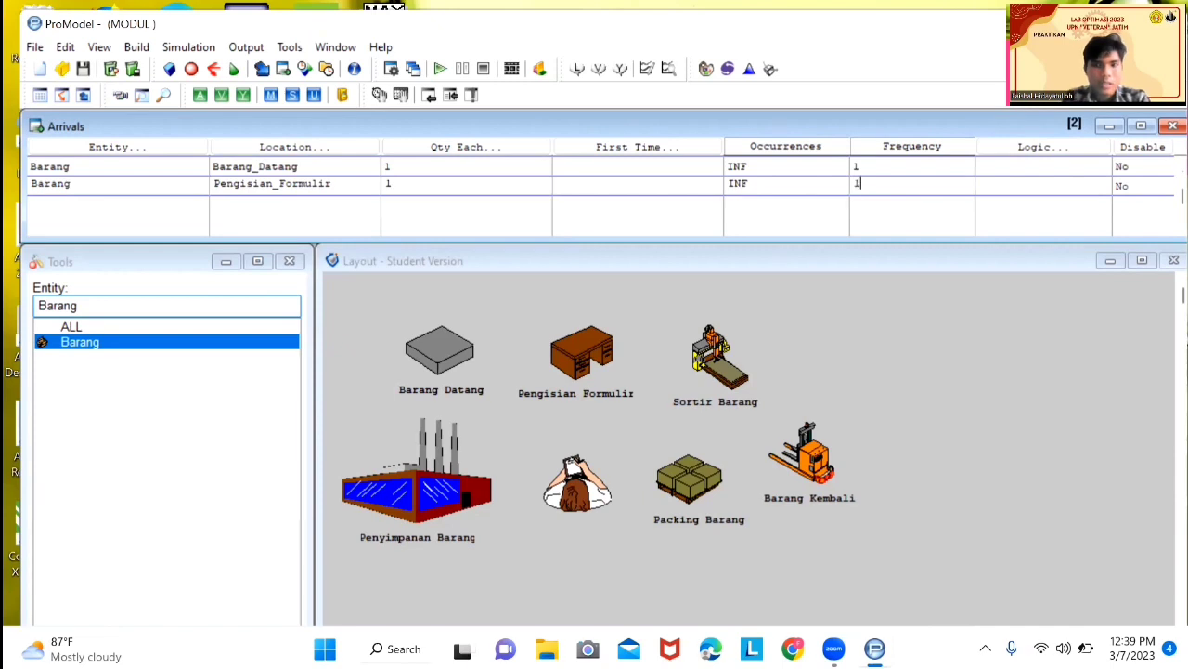
click(365, 199)
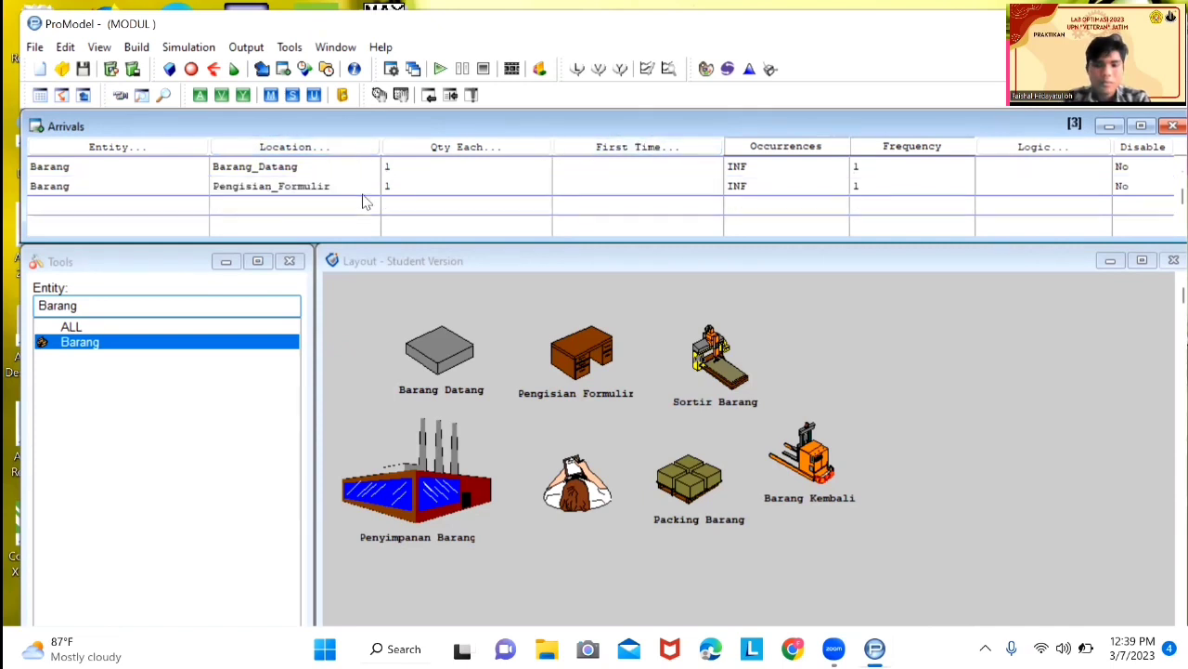
Add a Barang arrival at Sortir_Barang with a quantity of 1, INF occurrences and a frequency of 1.
click(117, 148)
click(91, 397)
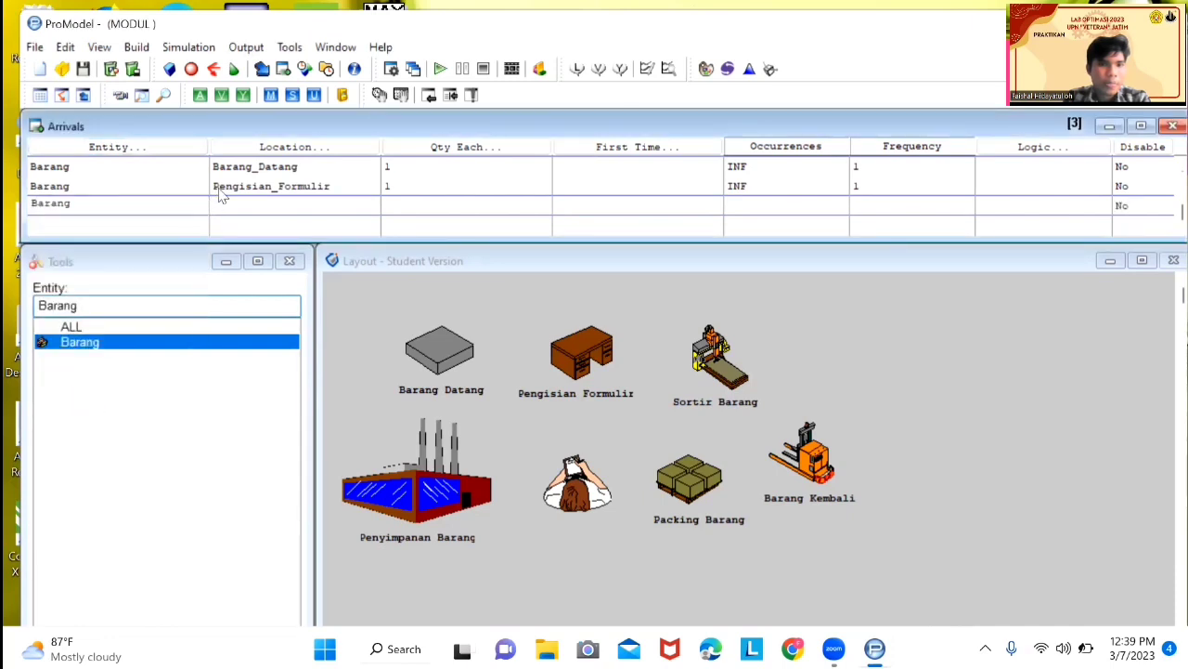
click(263, 150)
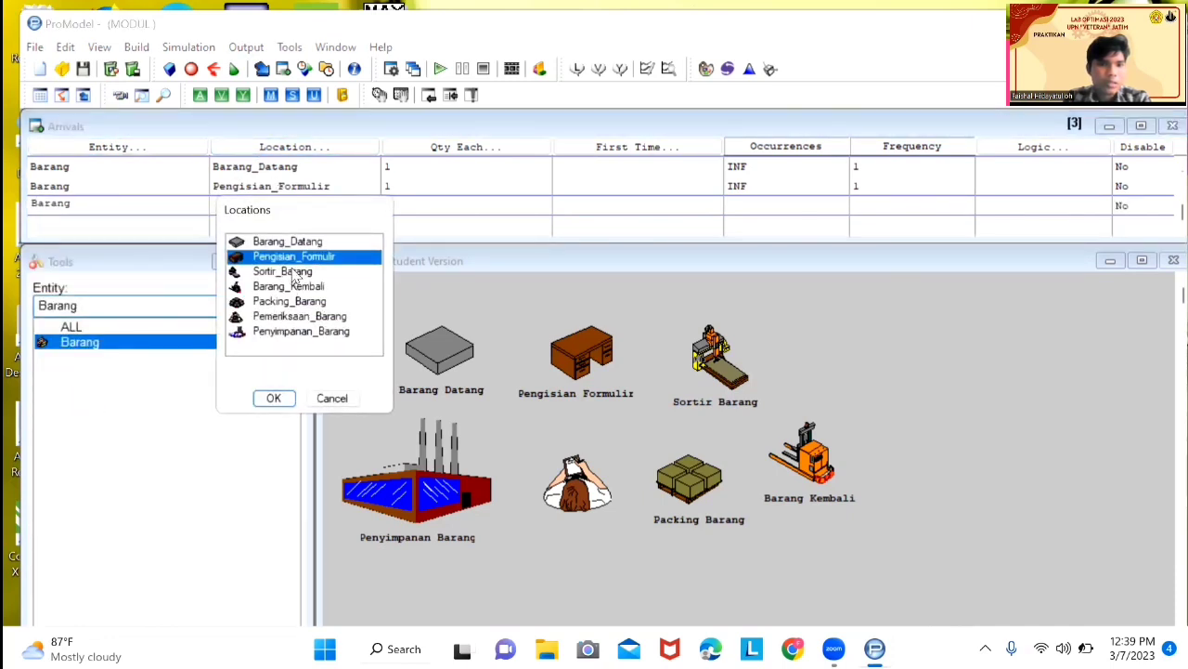
click(294, 271)
click(274, 398)
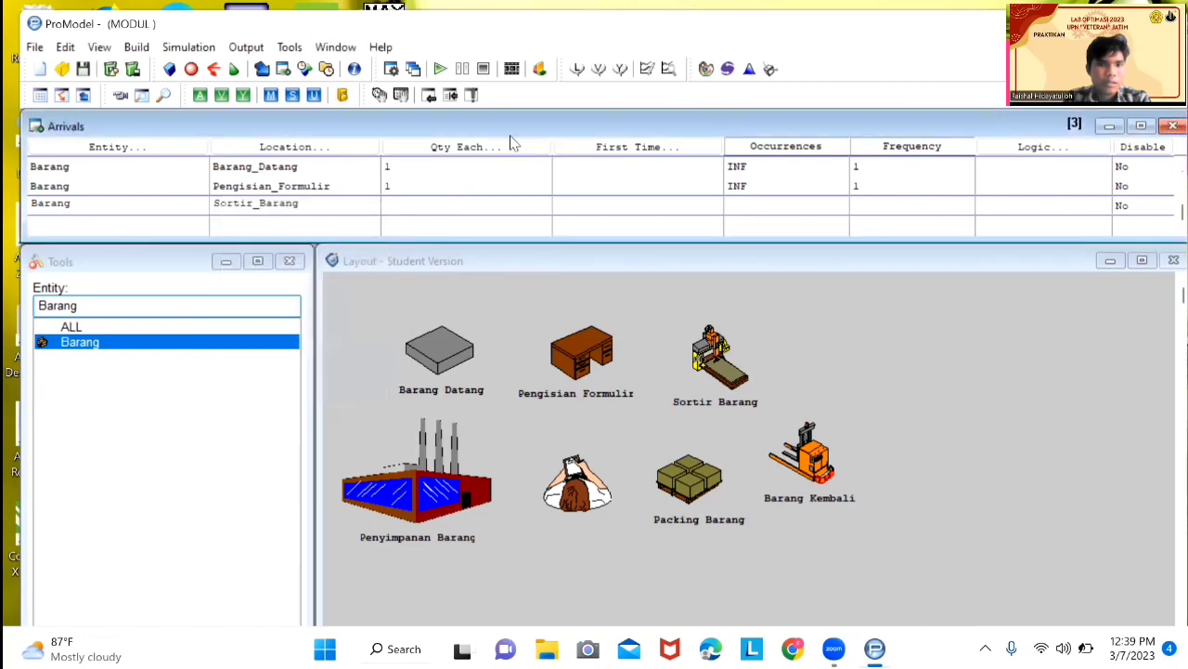
click(462, 204)
text(1)
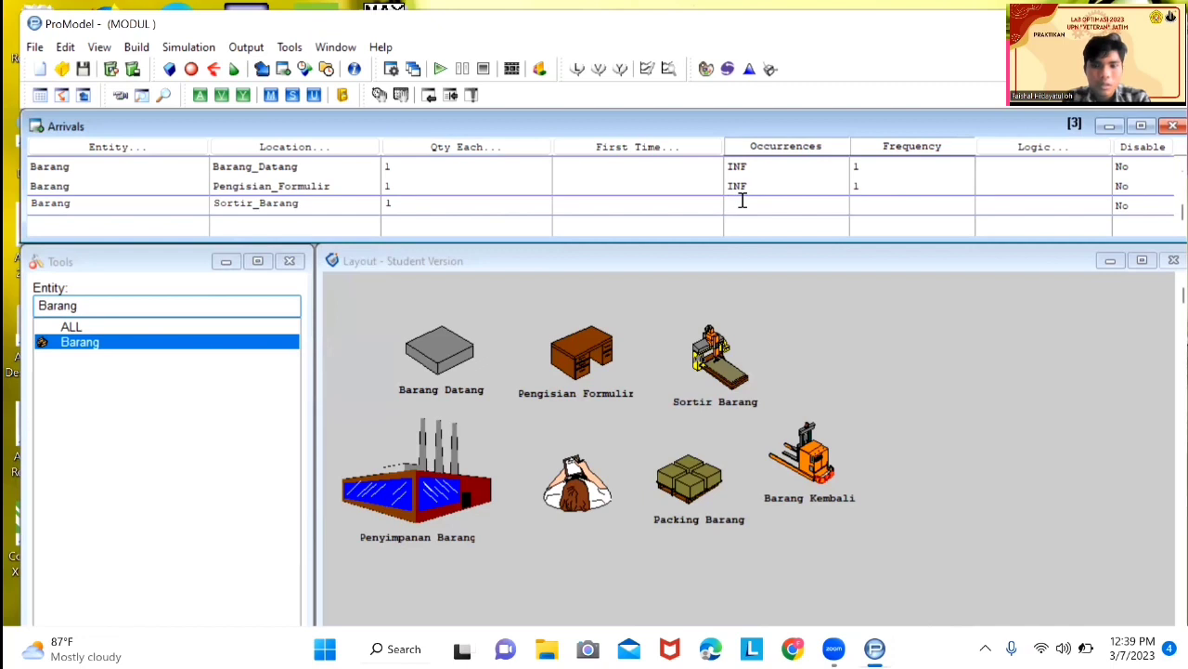
text(INF)
click(857, 206)
text(1)
click(857, 217)
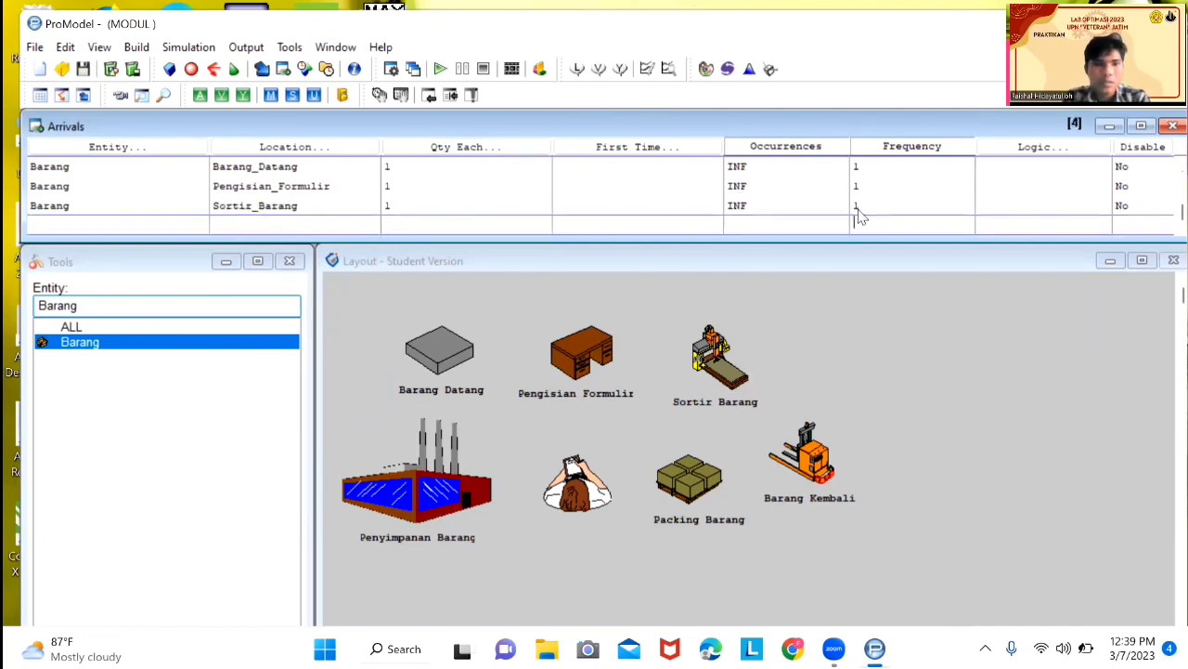
Add a Barang arrival at Barang_Kembali with a quantity of 1 and INF occurrences.
click(130, 142)
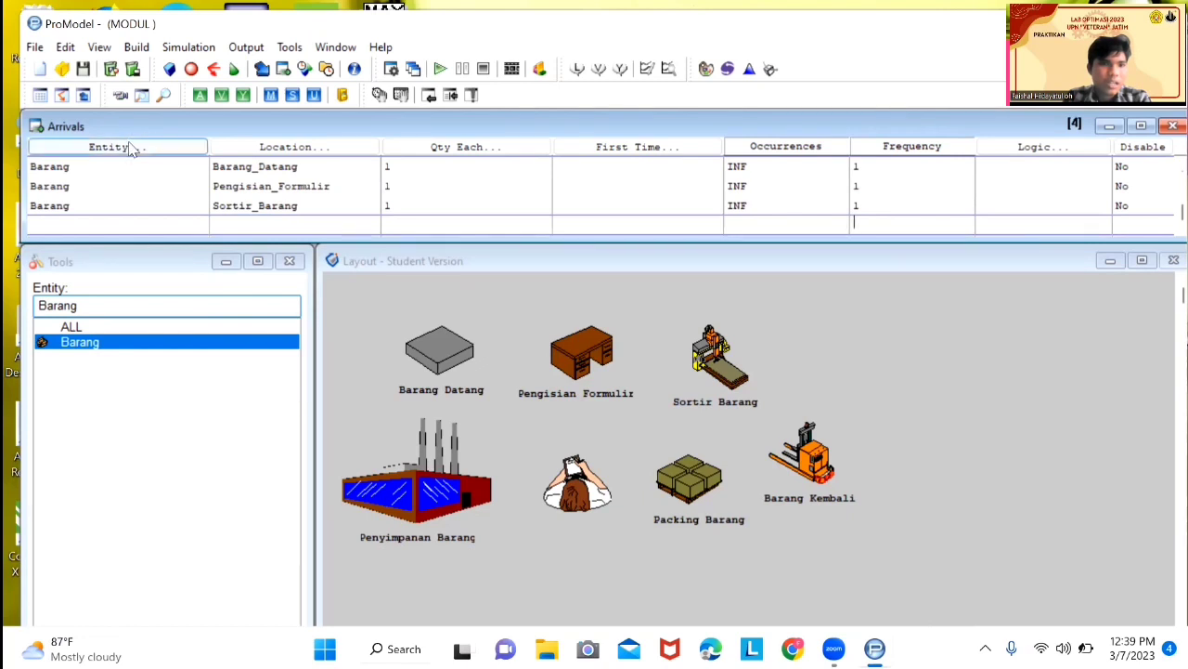
click(146, 151)
click(91, 417)
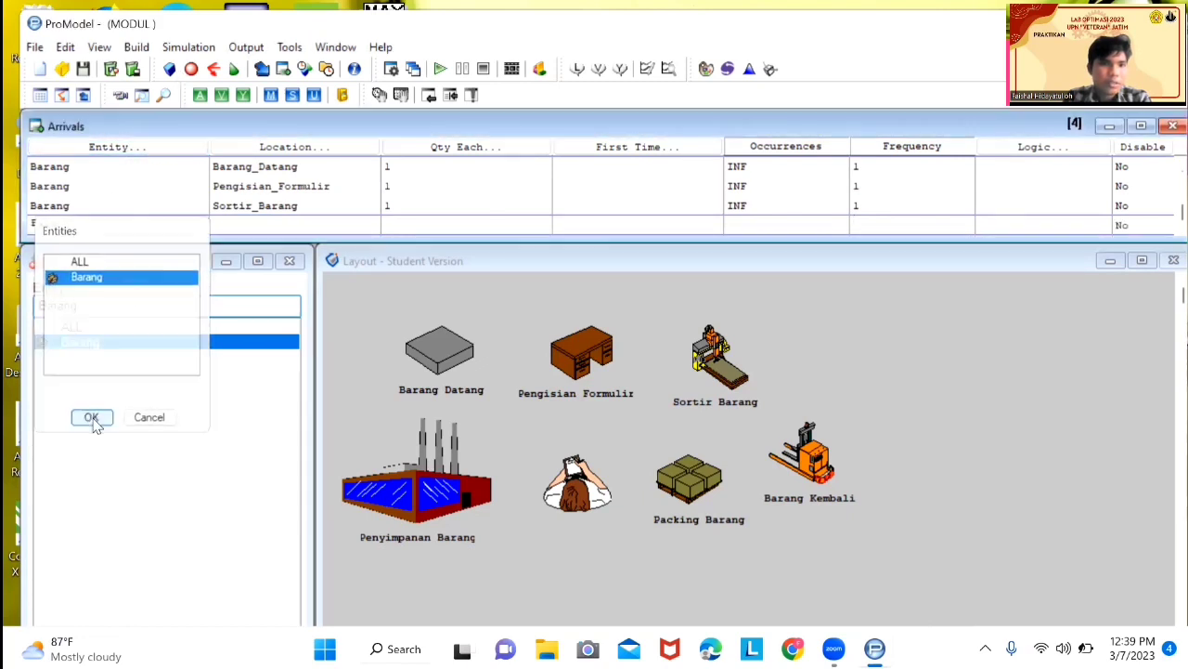
click(326, 141)
click(326, 137)
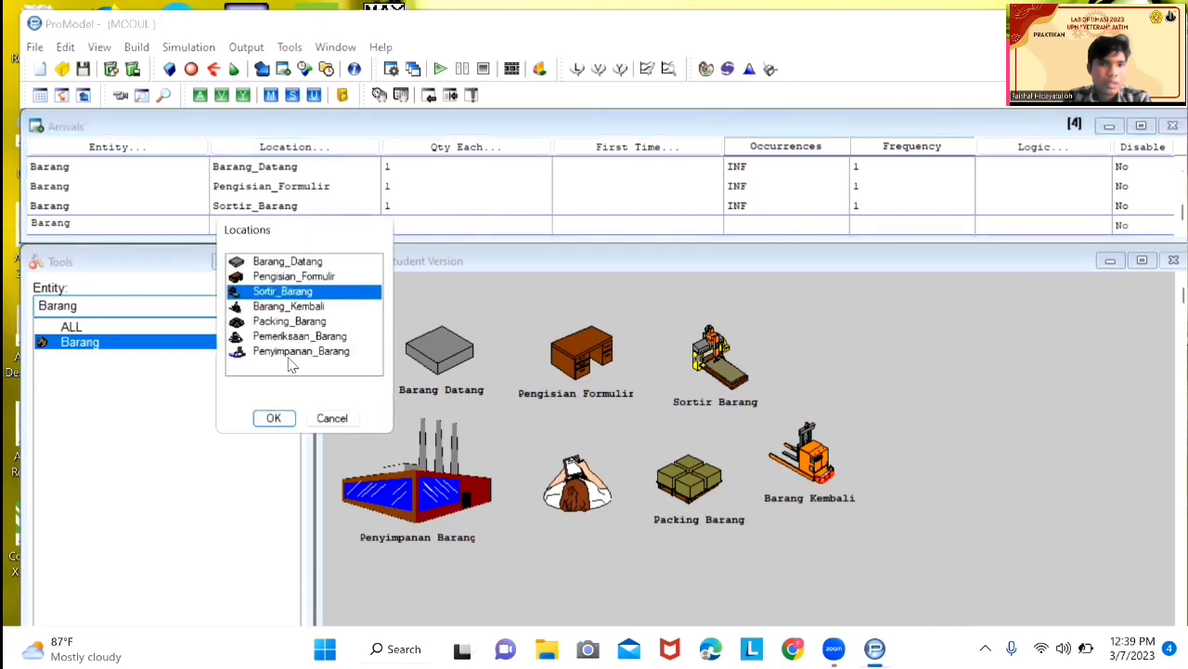
click(299, 306)
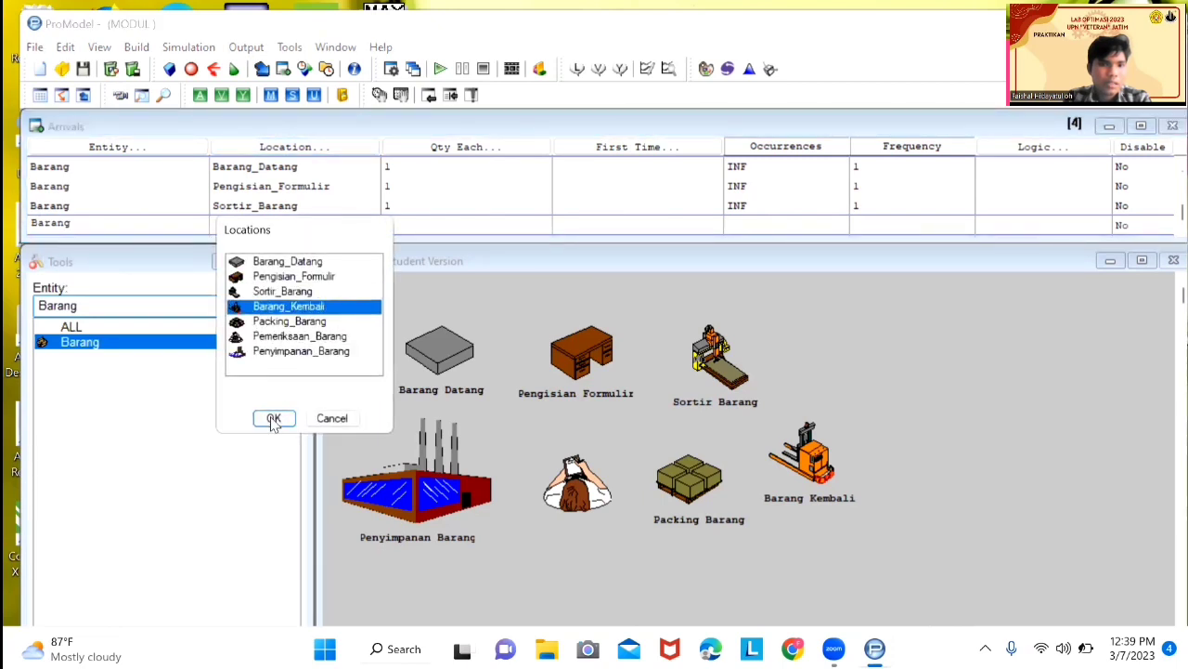
click(271, 417)
text(1)
click(755, 222)
text(ON)
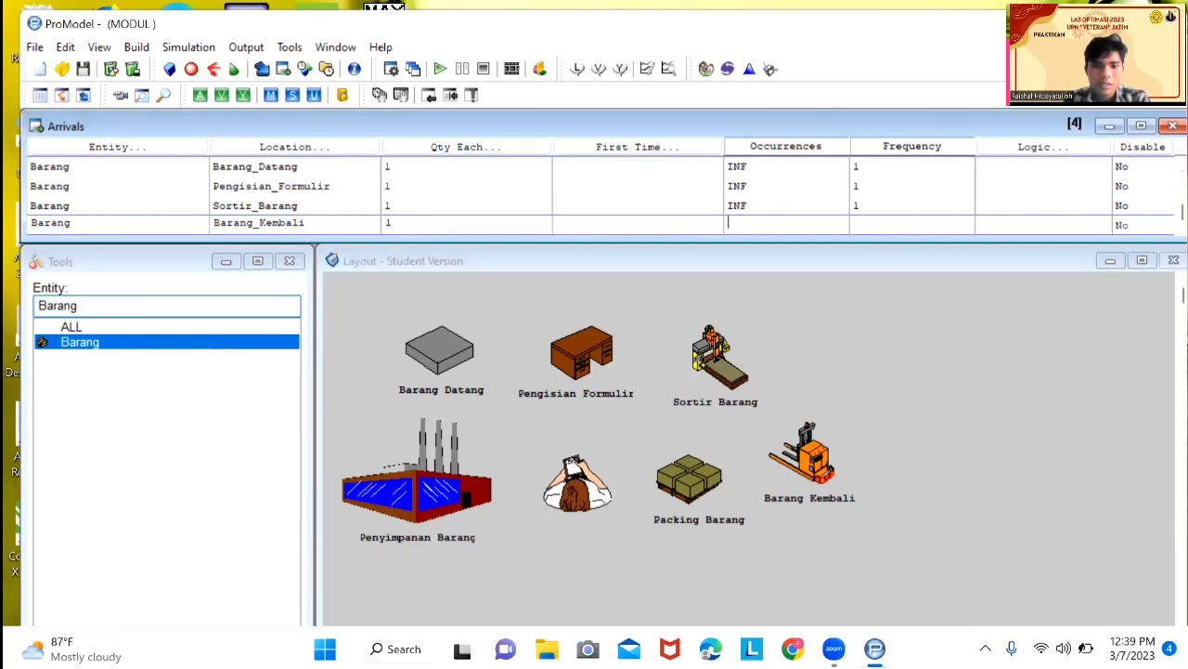
text(NF)
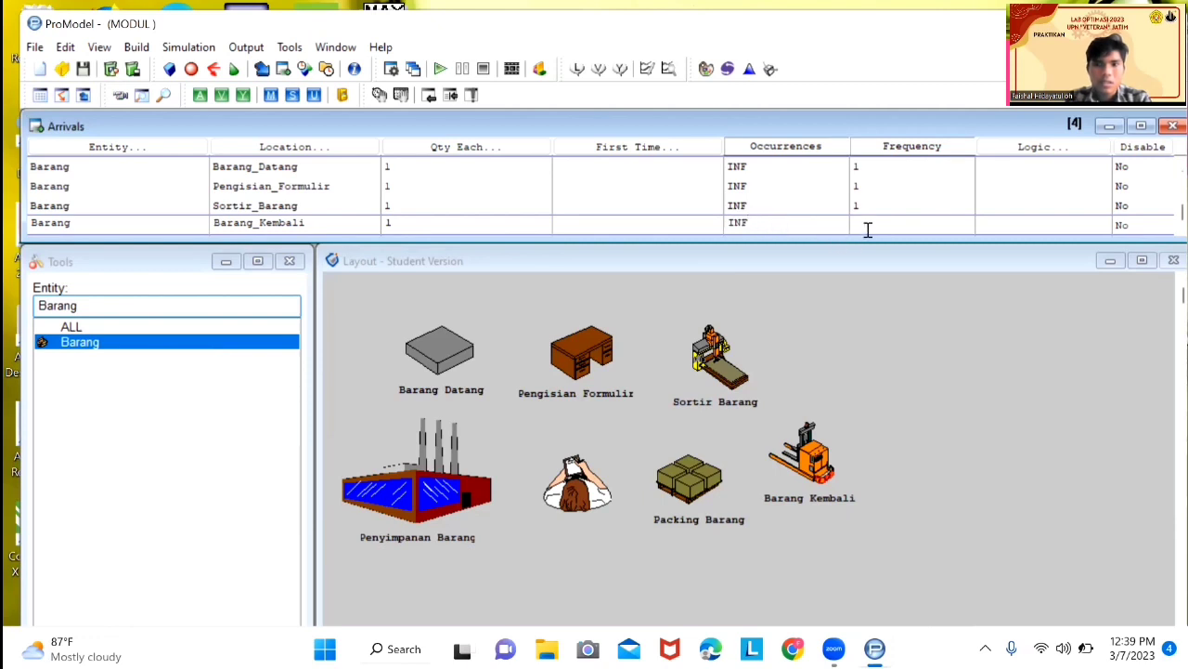
key(Down)
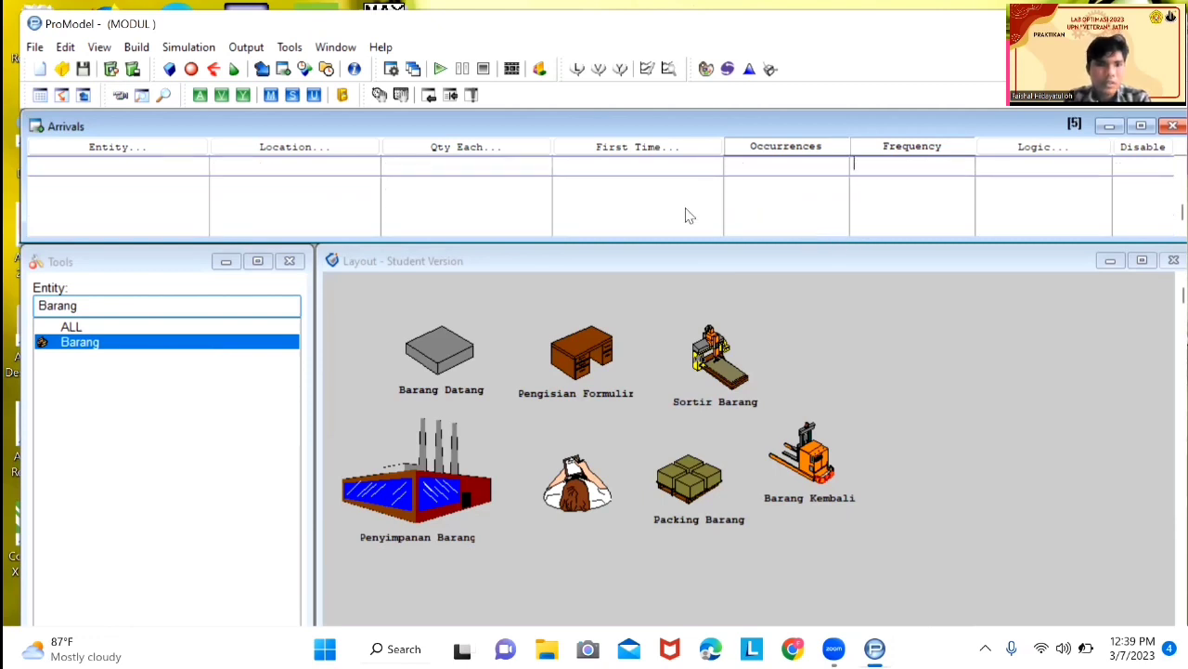
Add a Barang arrival at Packing_Barang with a quantity of 1, INF occurrences and a frequency of 1.
click(134, 148)
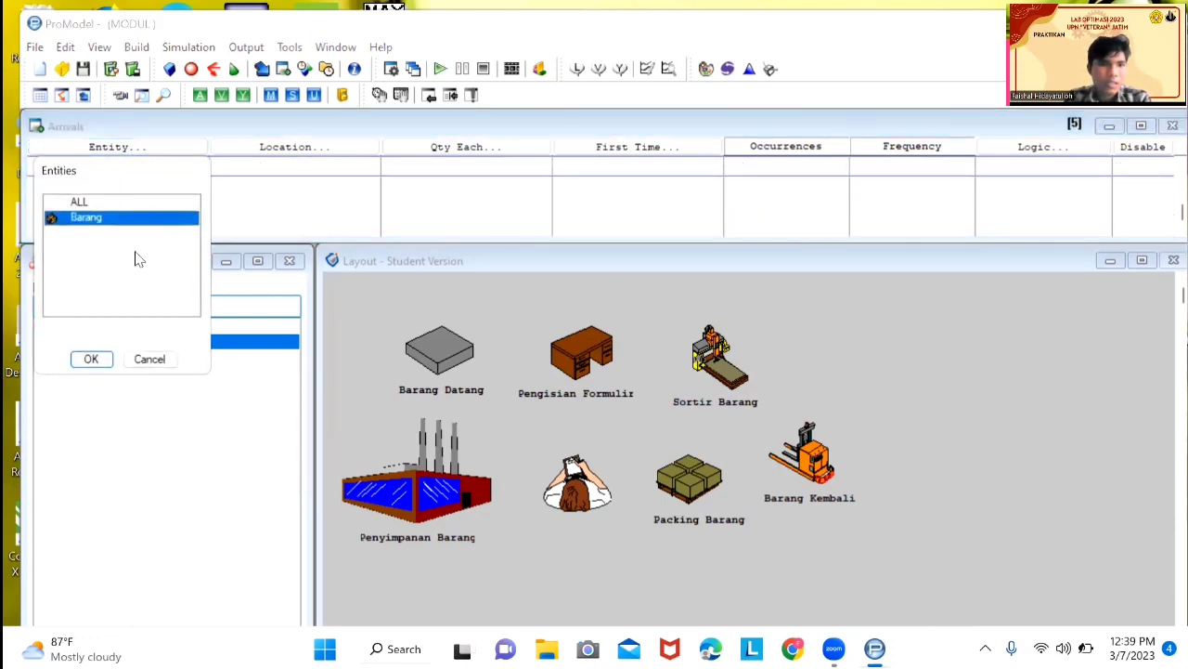
click(91, 359)
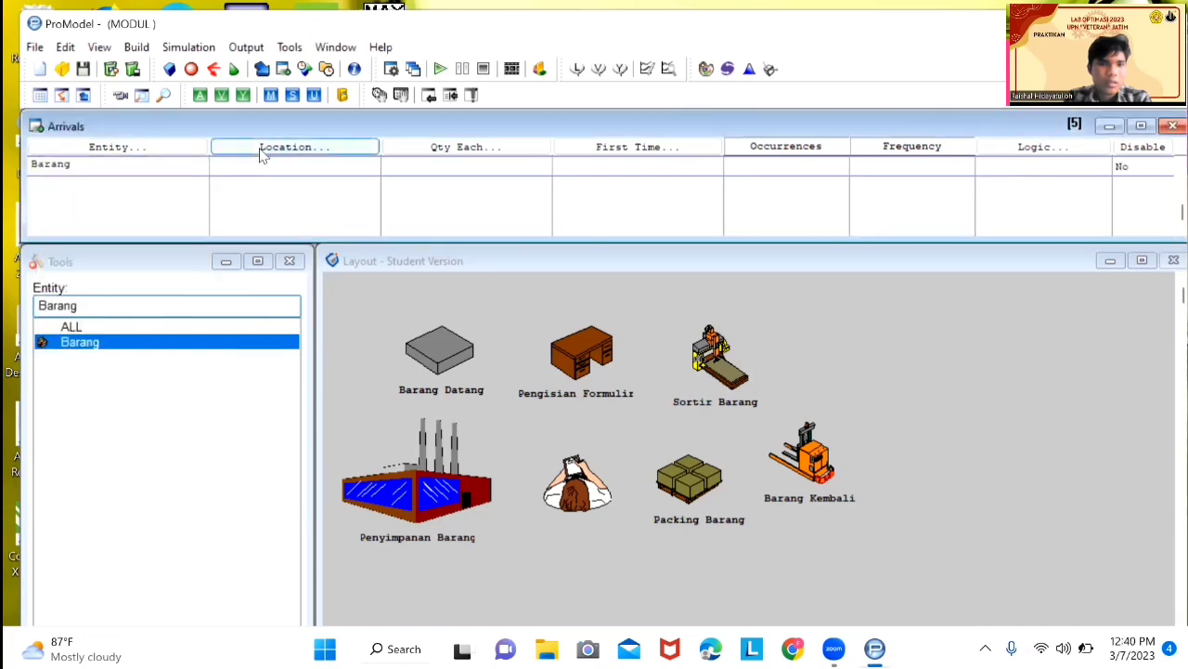
click(260, 152)
click(279, 264)
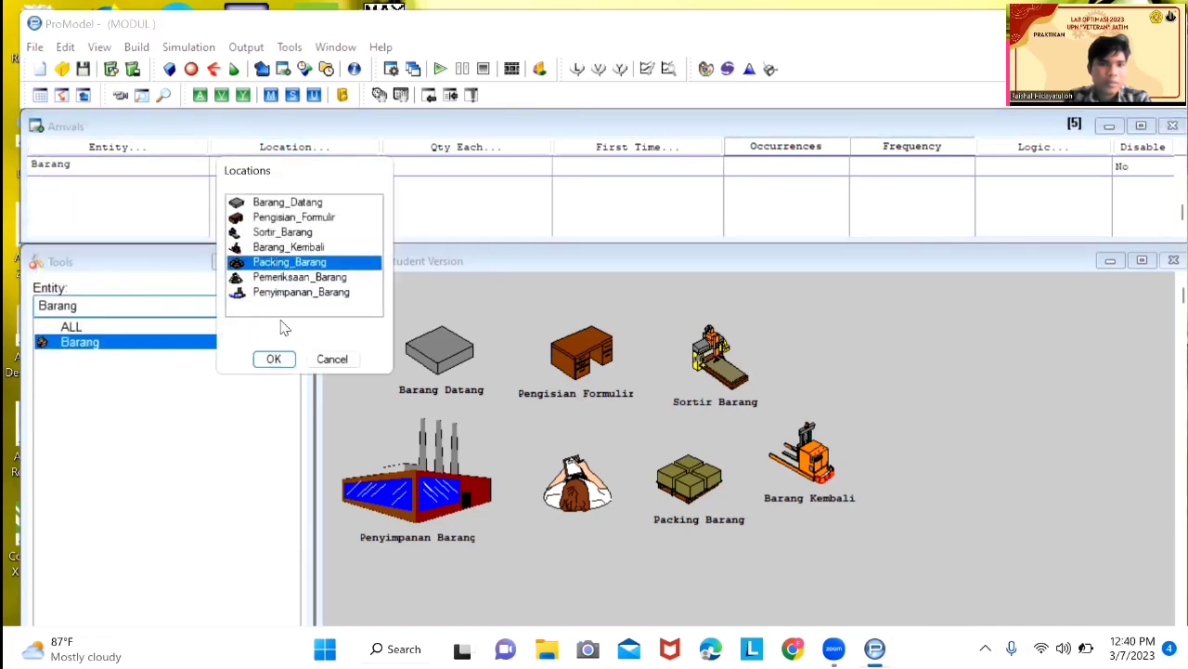
click(274, 359)
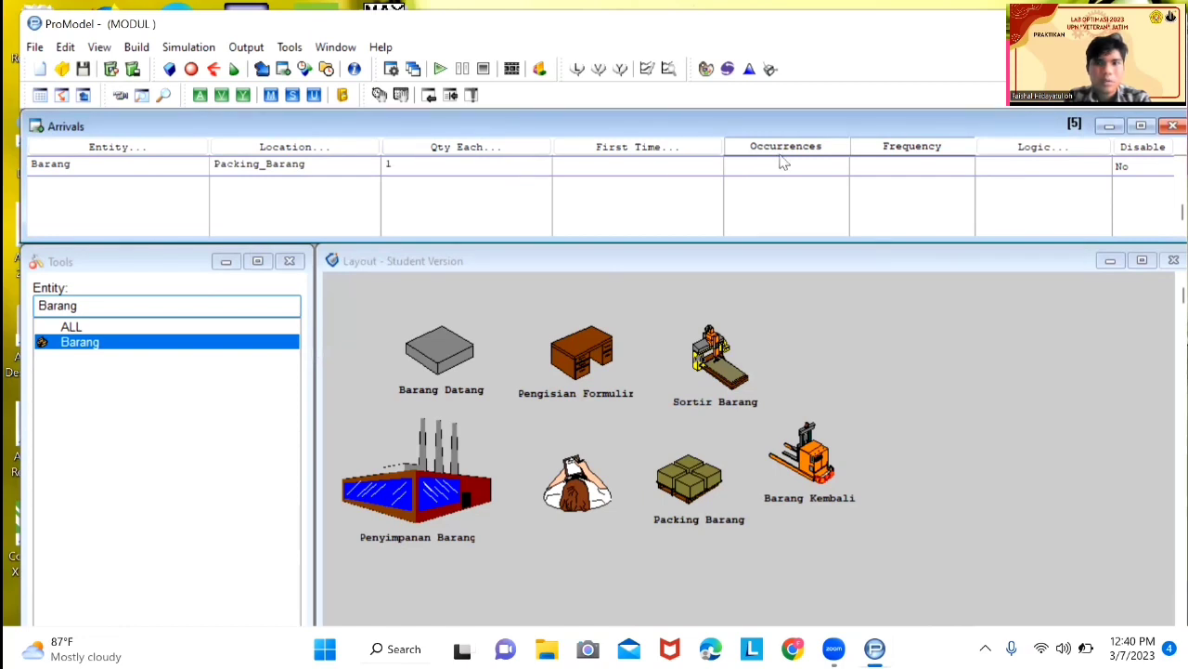
text(INF)
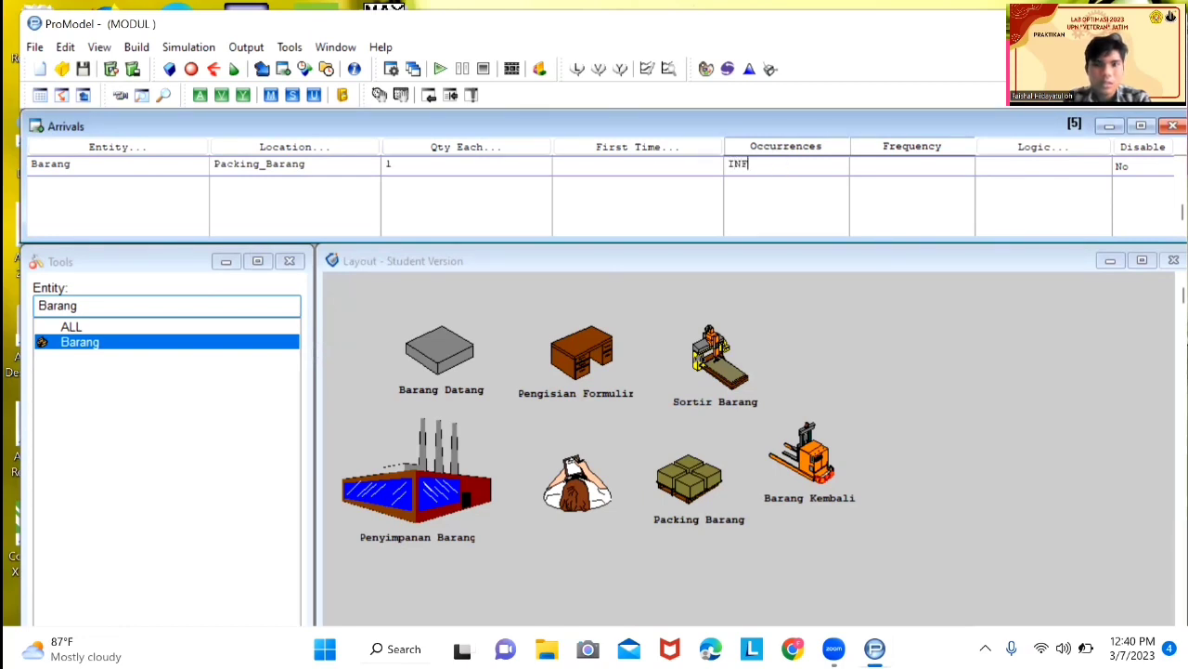
text(1)
key(Return)
Add a Barang arrival at Pemeriksaan_Barang with a quantity of 1, INF occurrences and a frequency of 1.
click(184, 146)
click(90, 377)
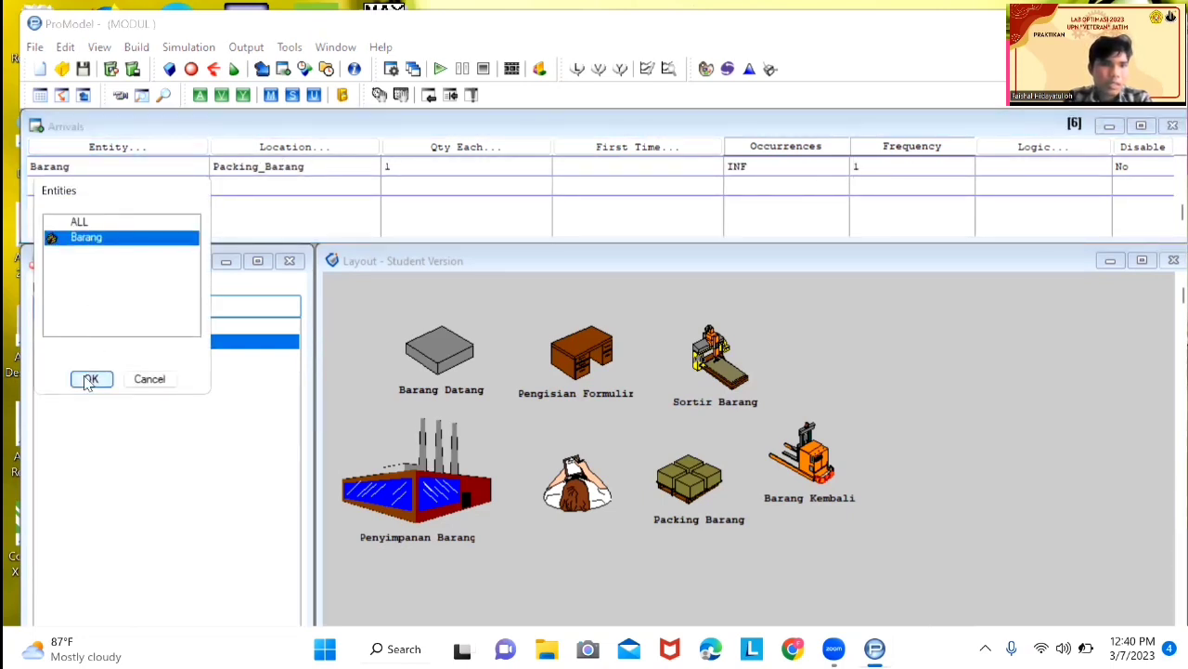
click(288, 146)
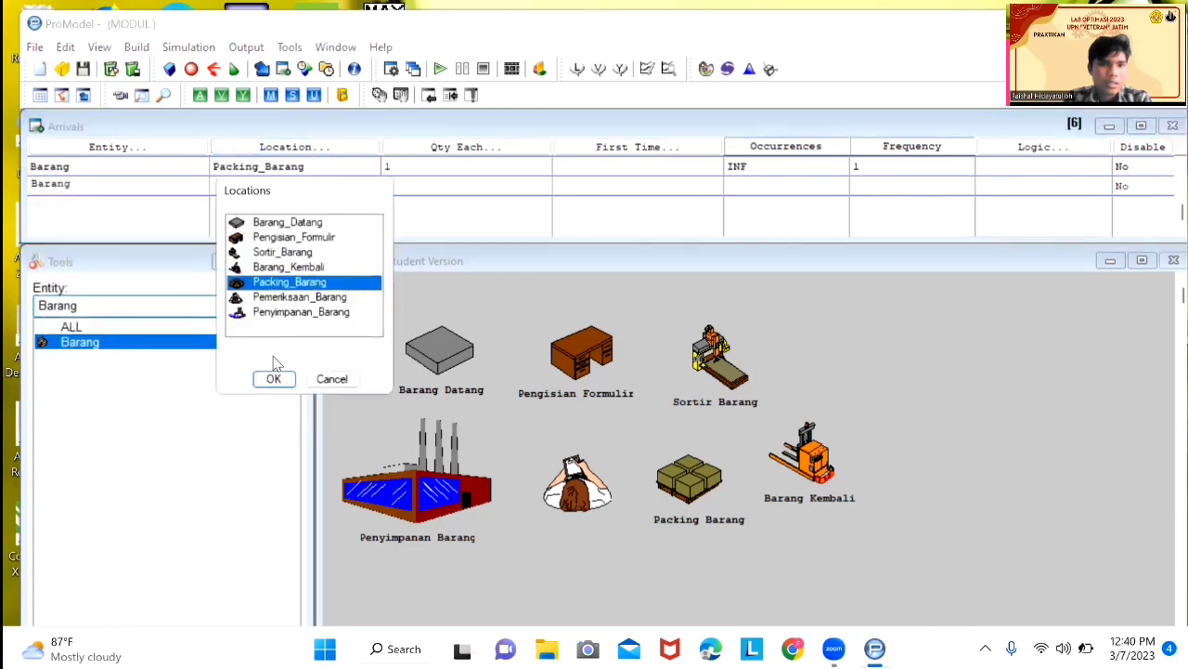
click(299, 297)
click(275, 386)
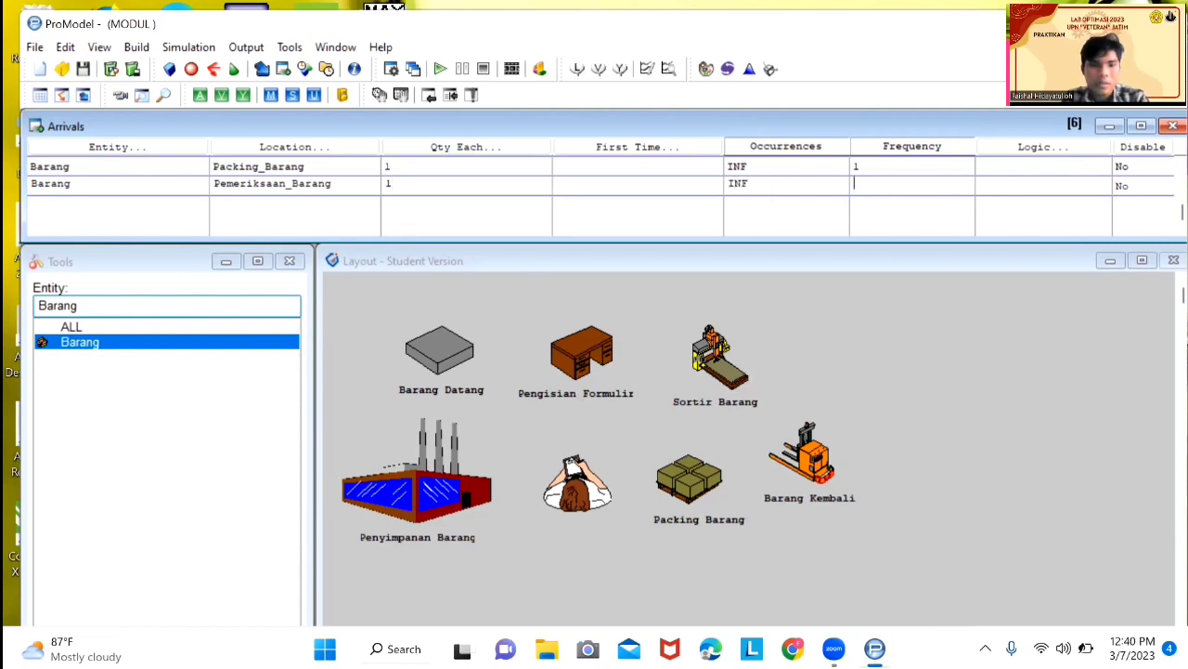
click(868, 195)
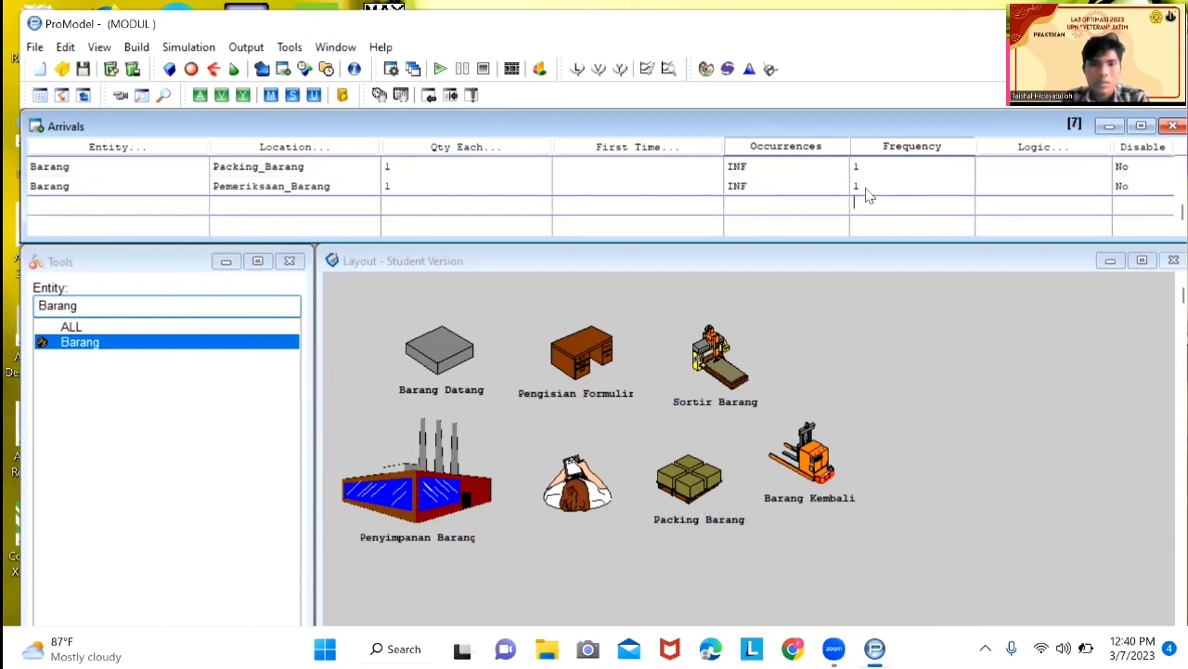
Add a Barang arrival at Penyimpanan_Barang with a quantity of 1, INF occurrences and a frequency of 1.
click(114, 149)
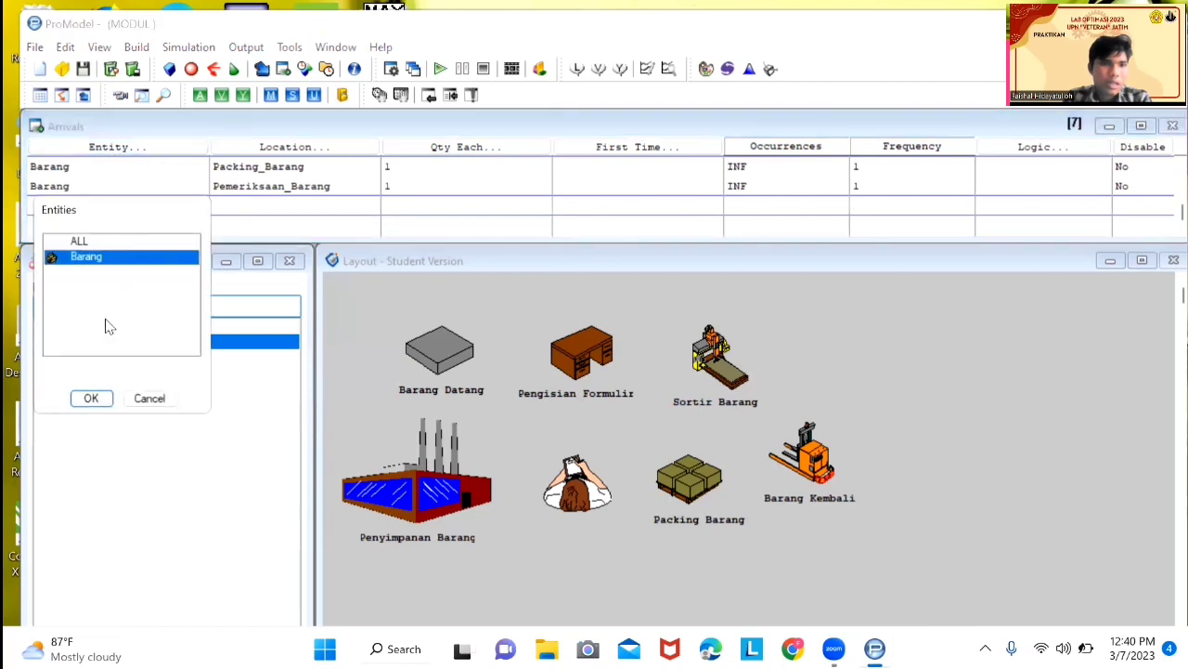
click(91, 398)
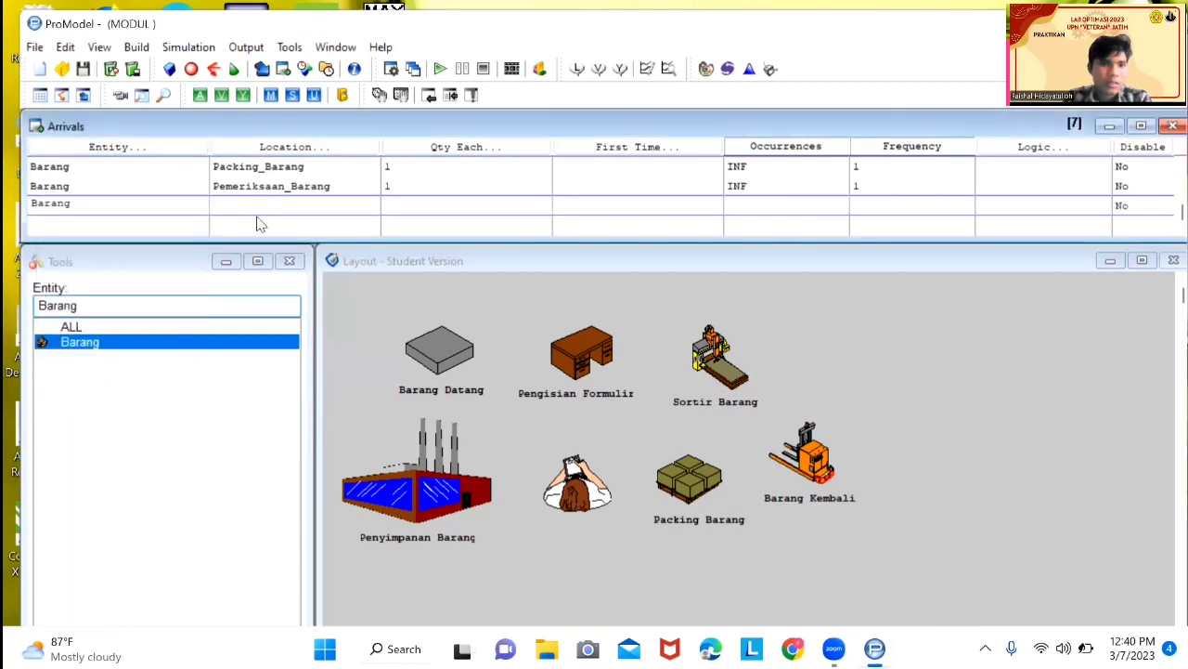
click(313, 150)
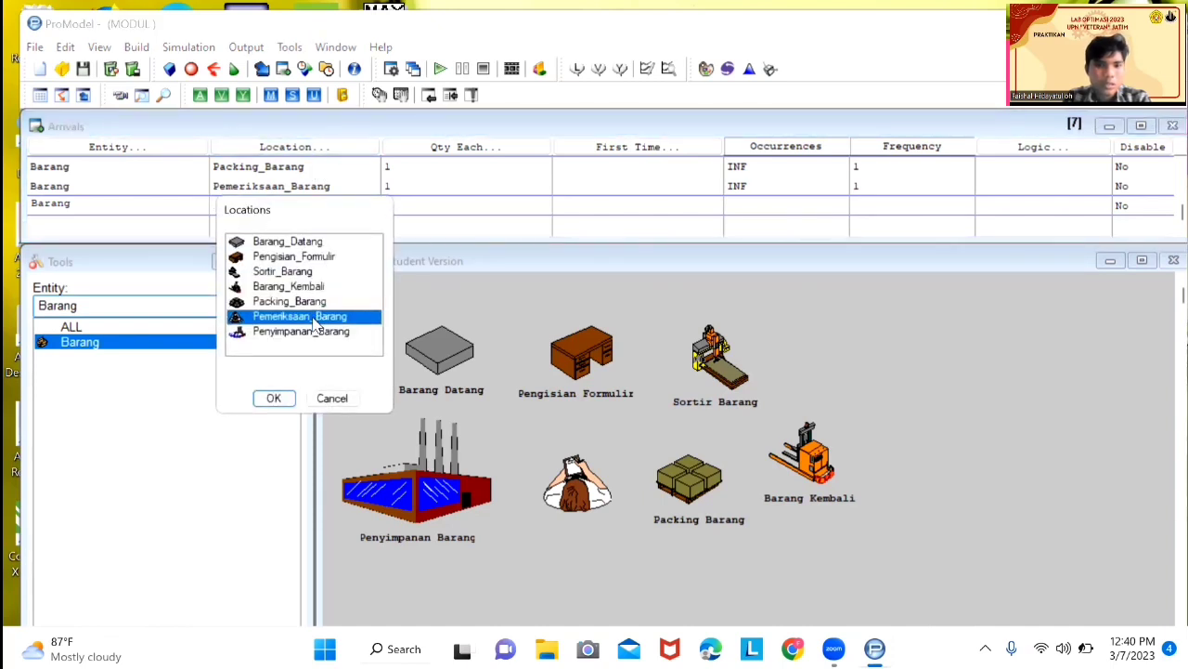
click(306, 331)
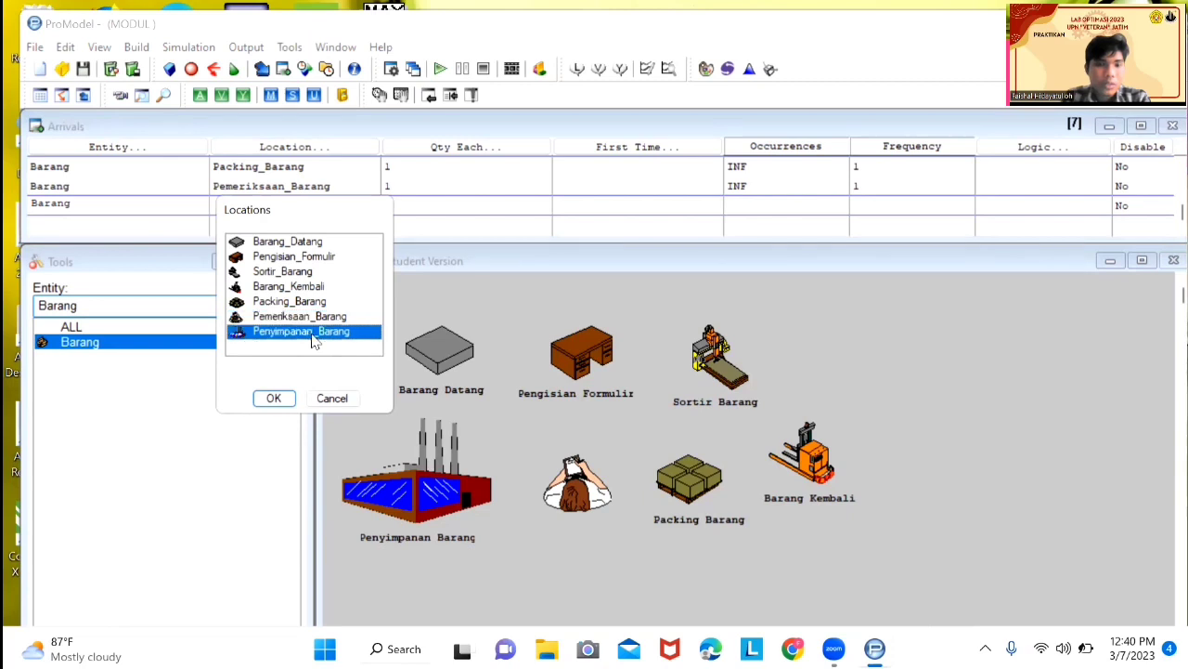
click(277, 398)
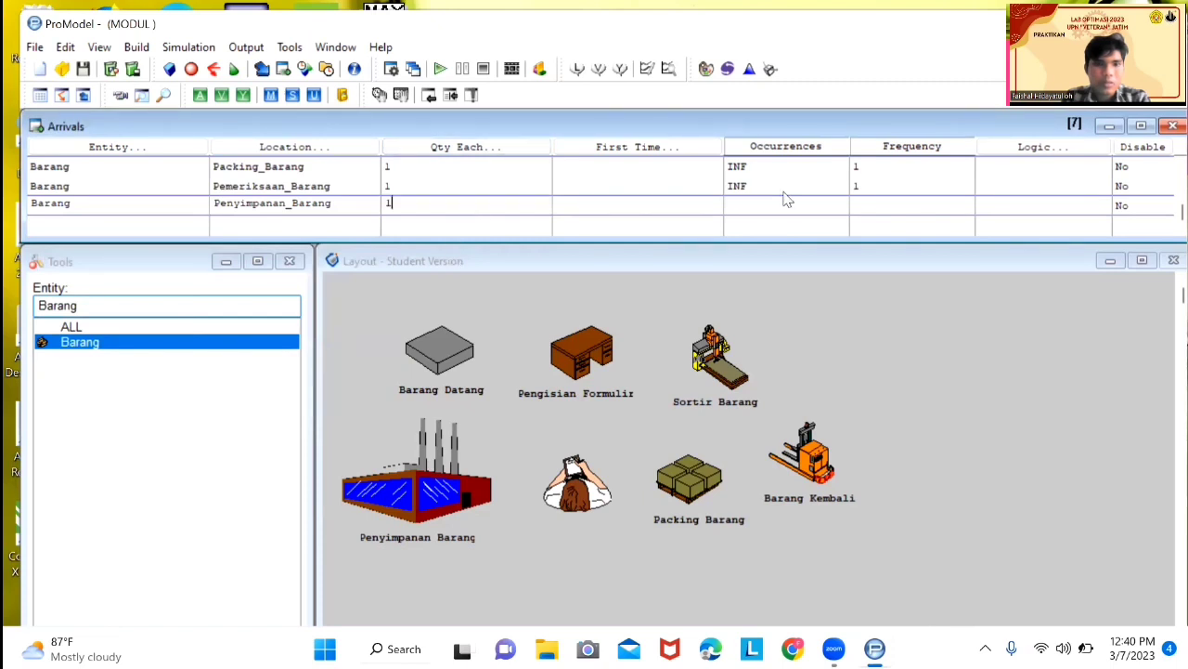
click(816, 202)
text(IN)
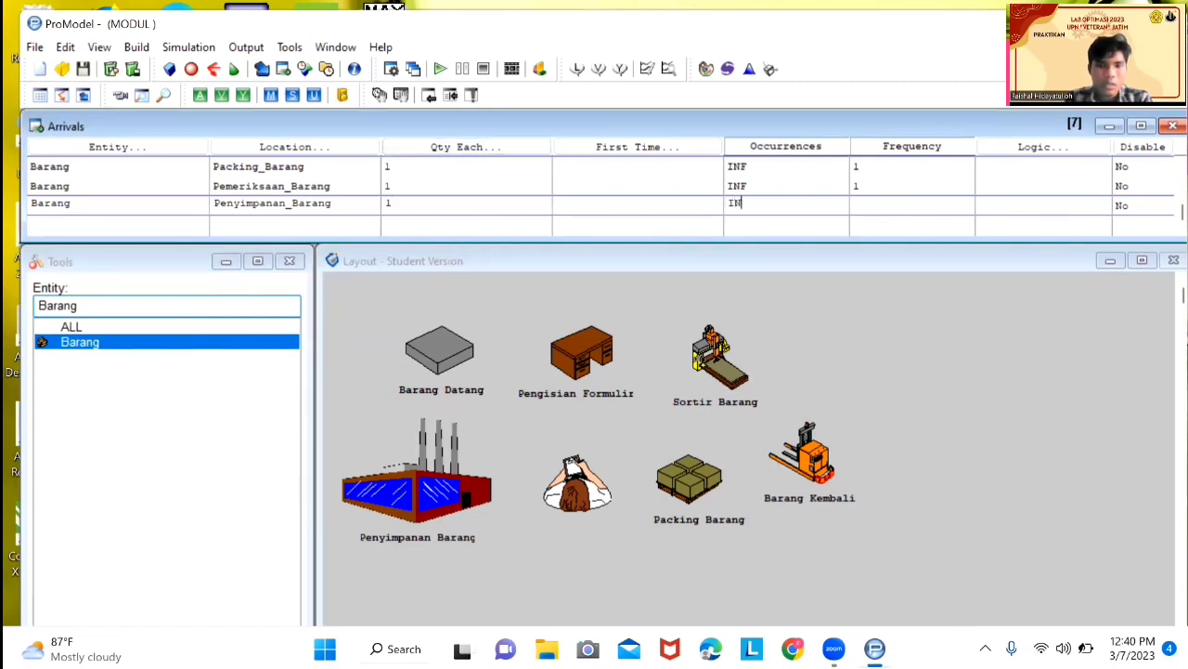
text(F1)
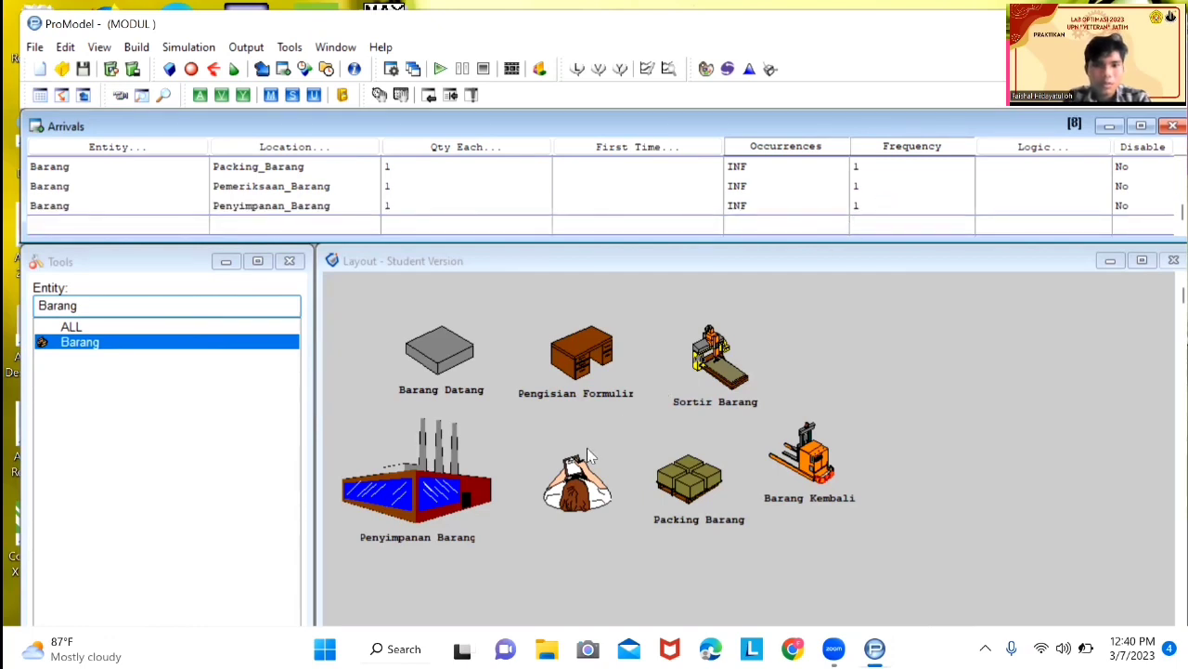
Add a name label to the Pemeriksaan_Barang location and place it directly below the location's icon in the layout.
click(555, 506)
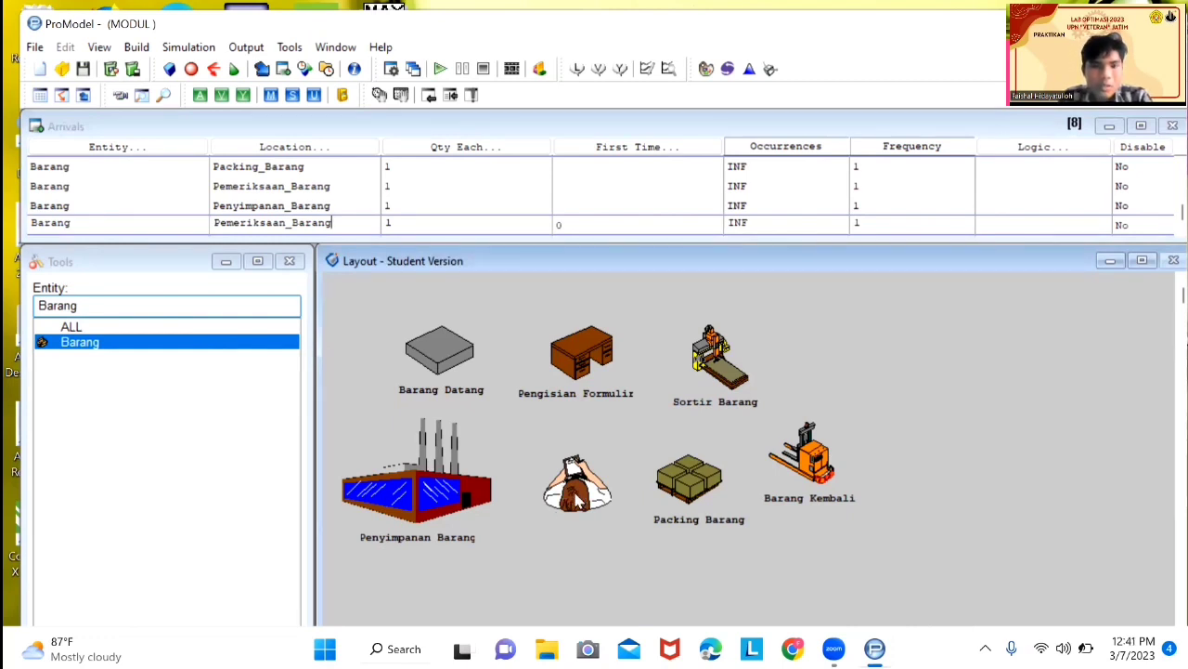
click(135, 48)
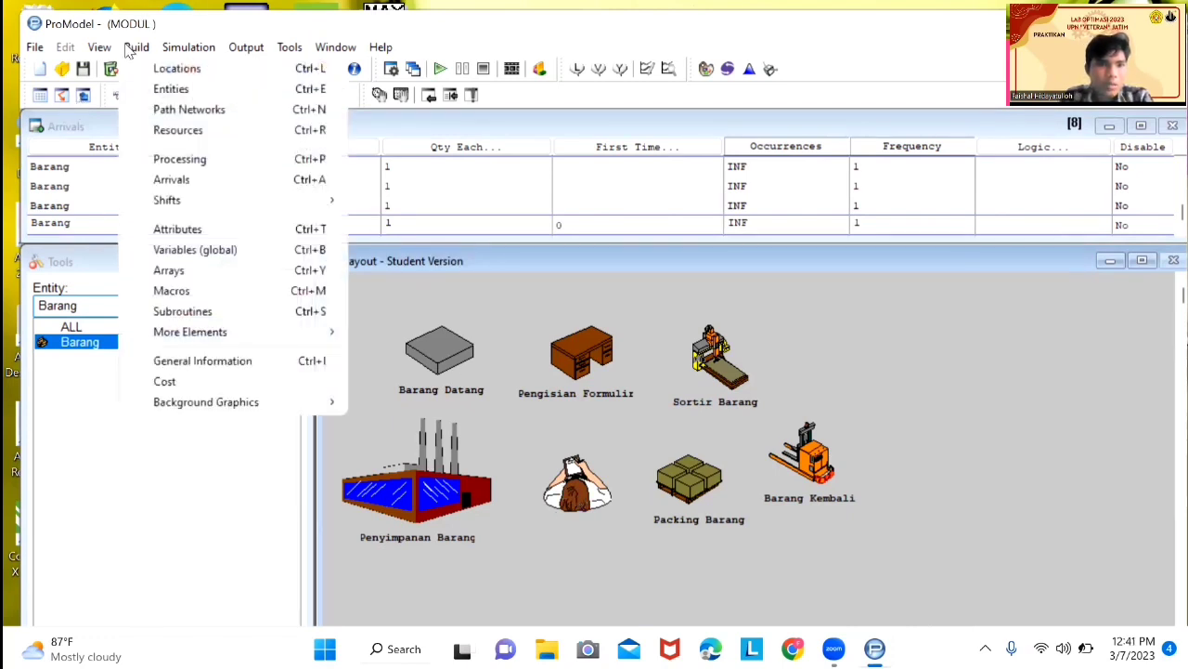
click(210, 70)
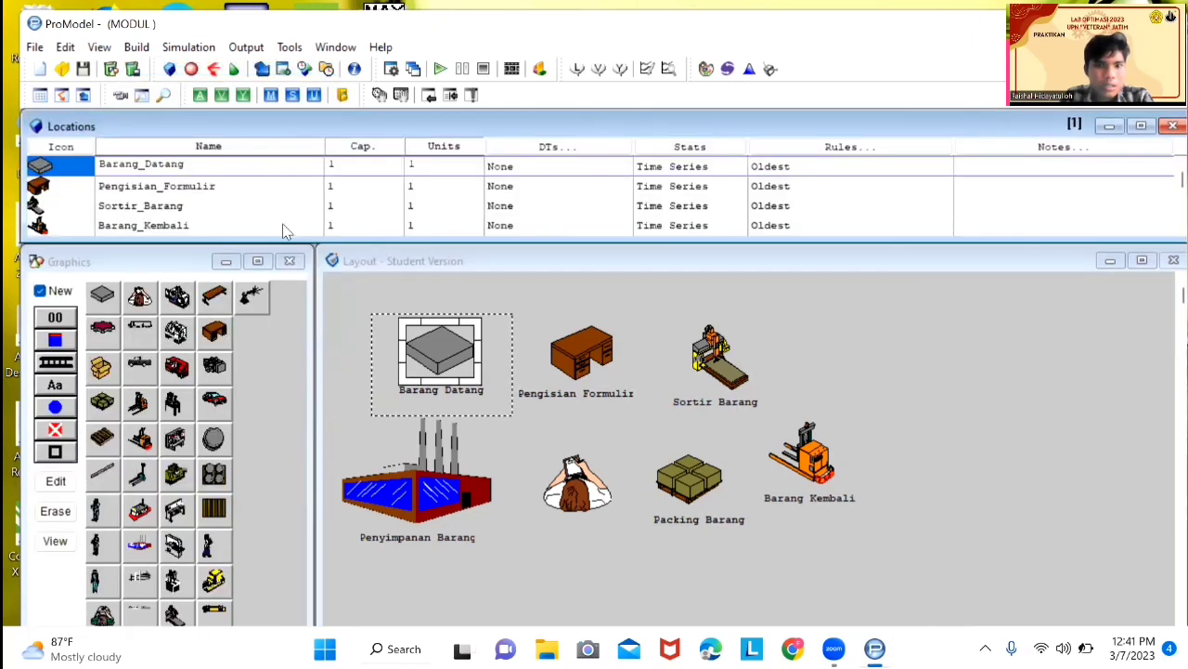
click(562, 475)
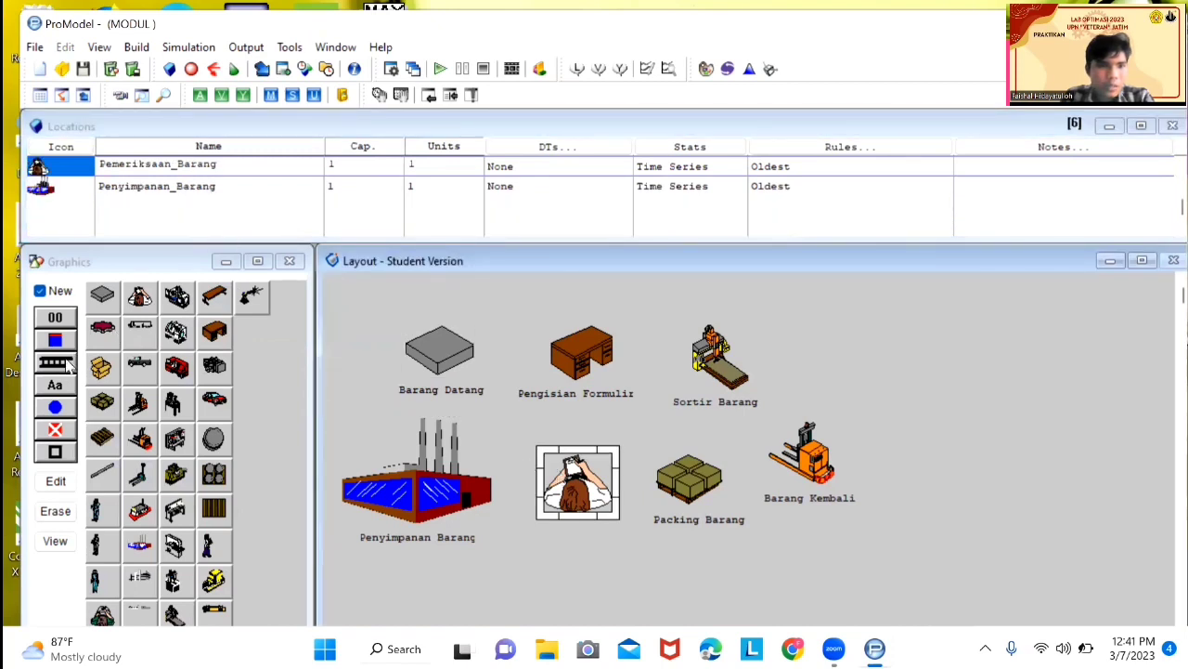
click(54, 385)
click(40, 291)
click(570, 507)
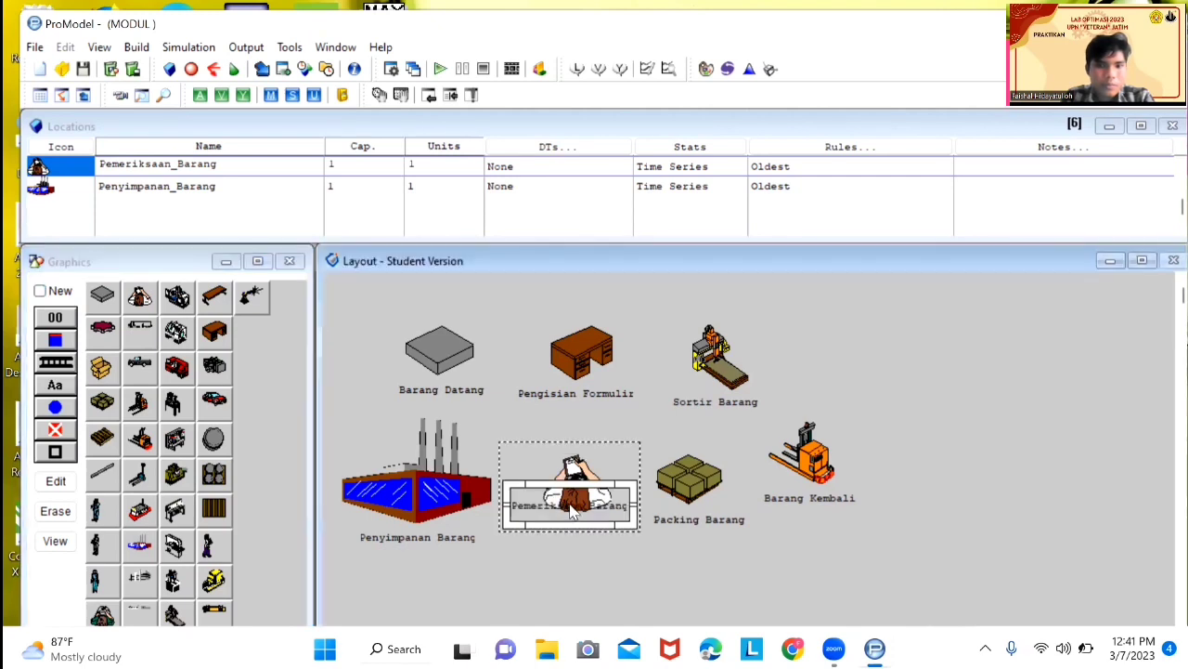
drag(572, 509, 574, 532)
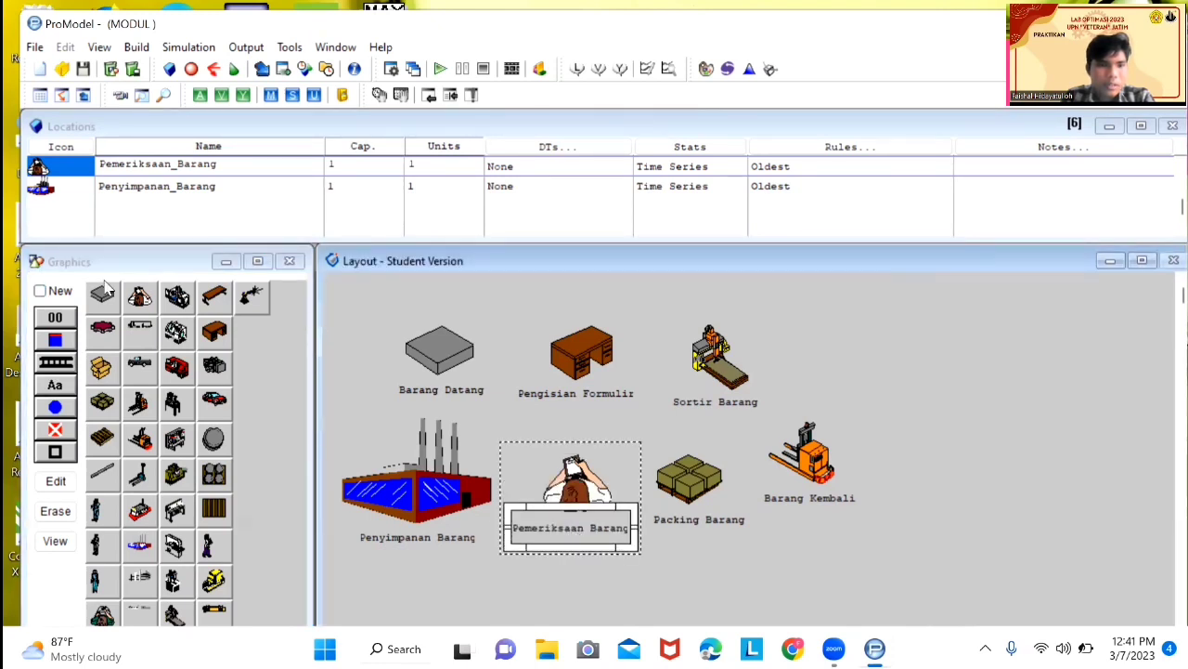
click(56, 293)
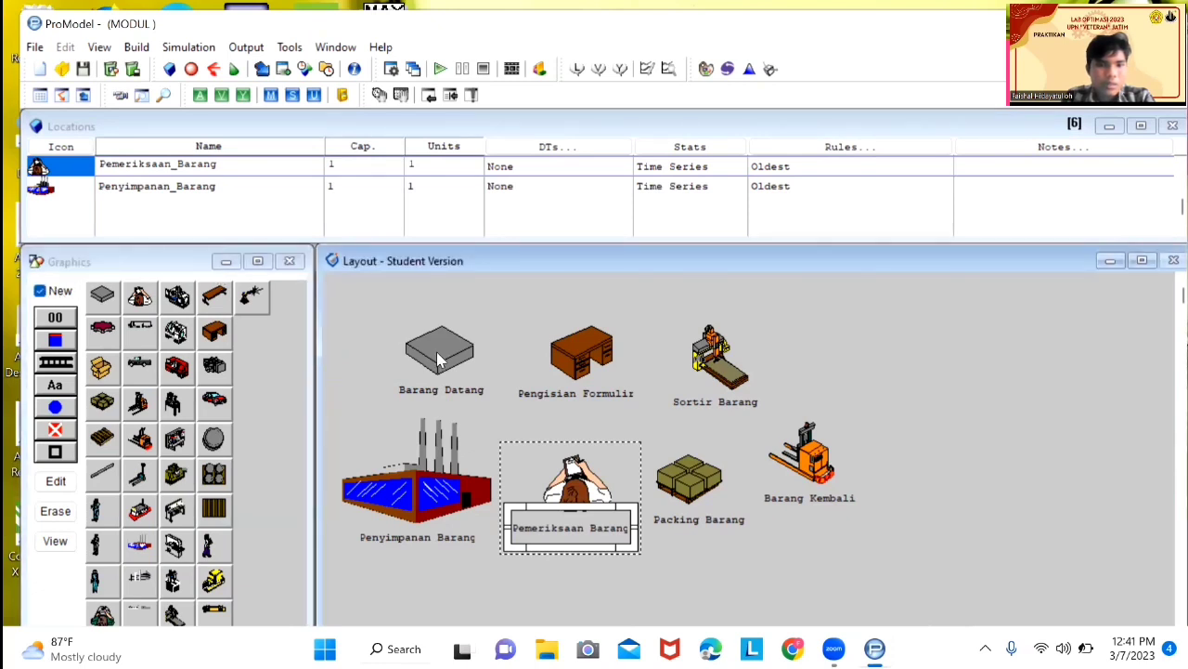
click(437, 354)
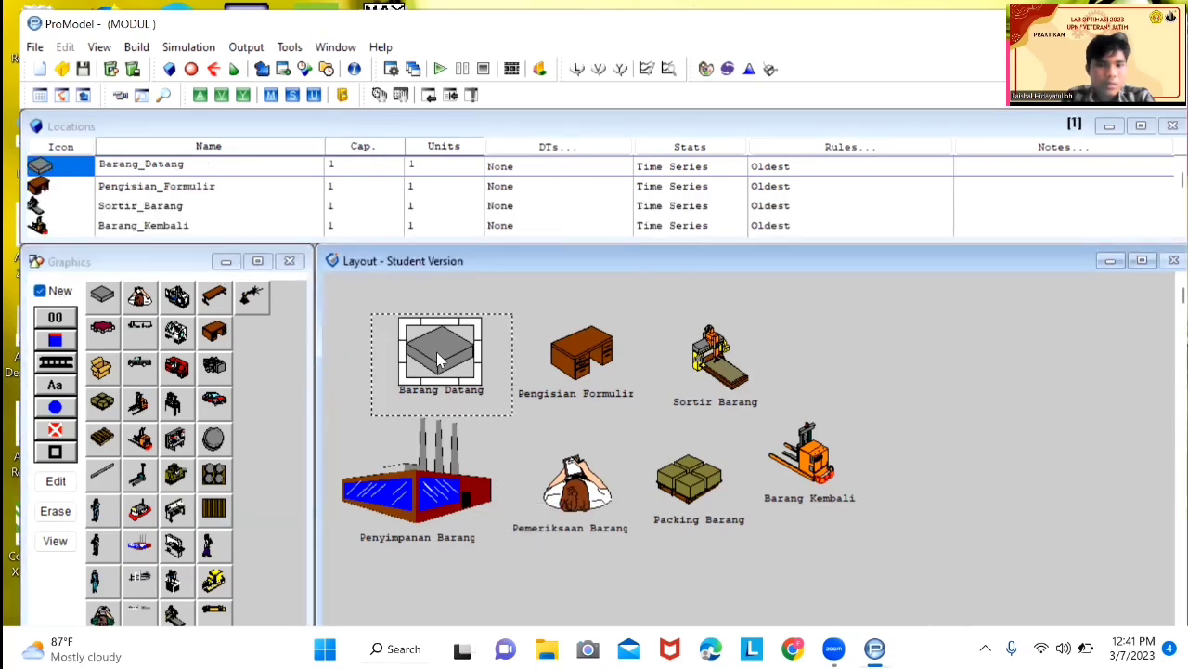
Start a process record for the Barang entity at the Barang_Datang location.
click(138, 47)
click(172, 178)
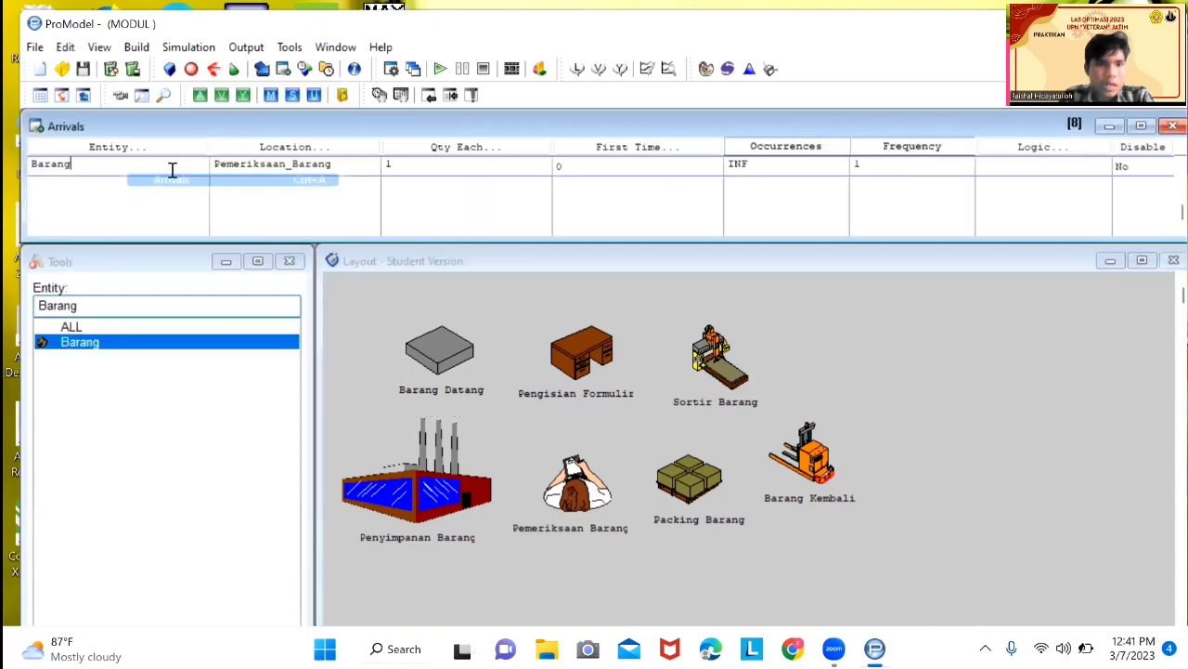
click(137, 47)
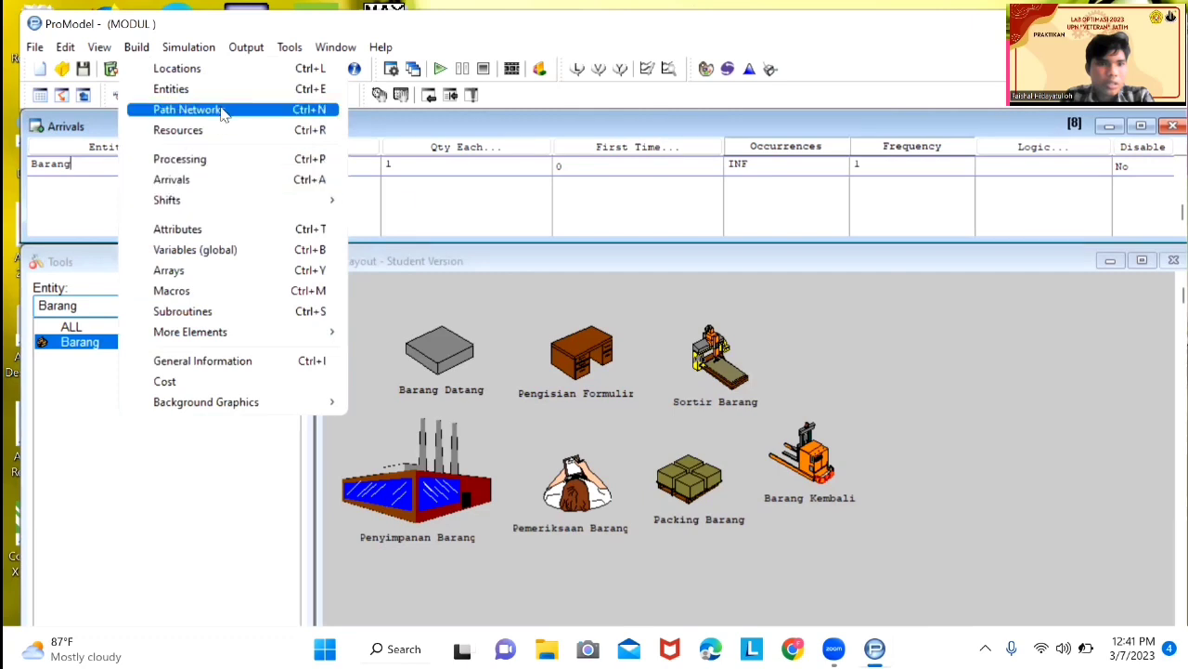
click(210, 160)
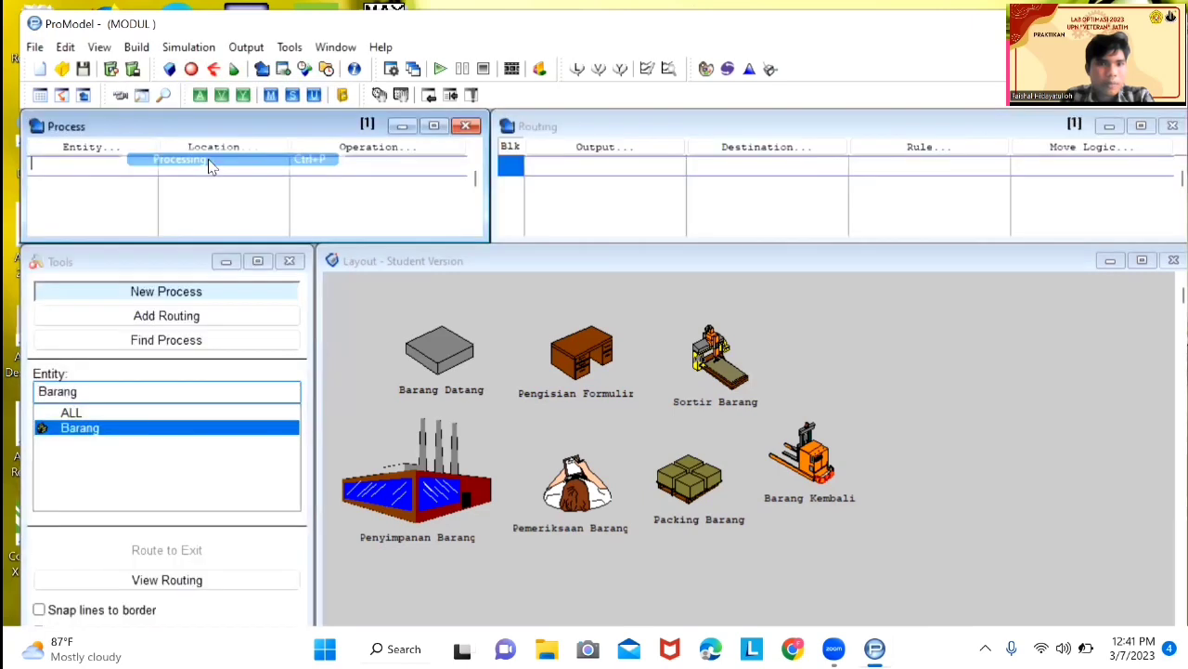
click(138, 151)
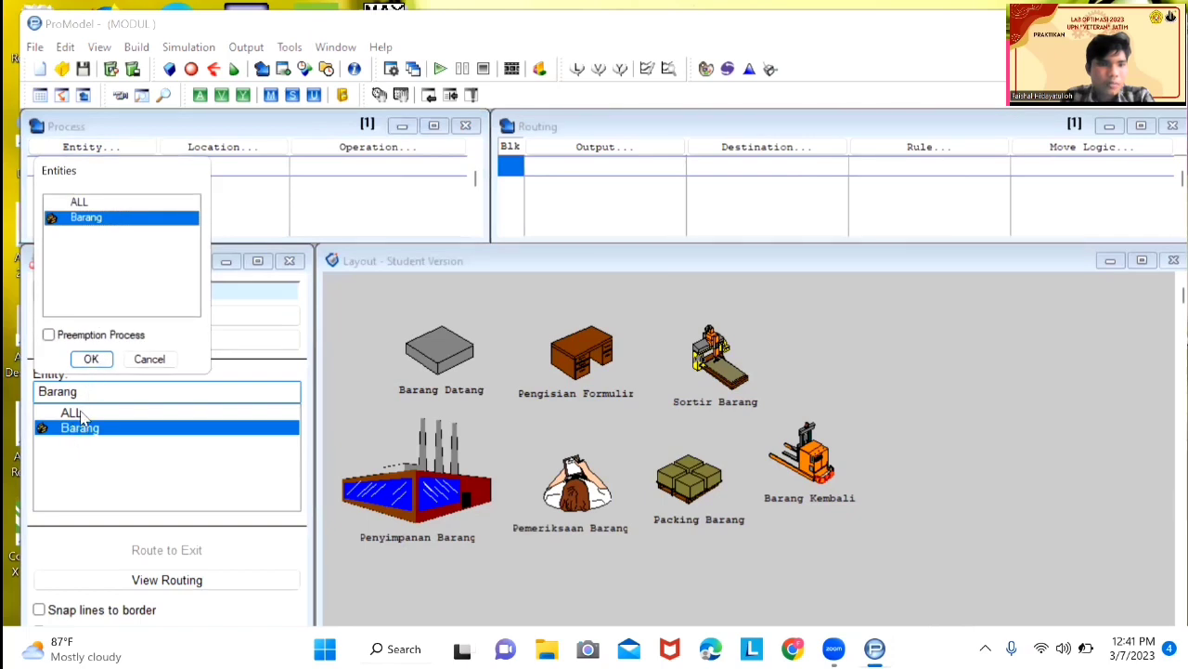
click(91, 358)
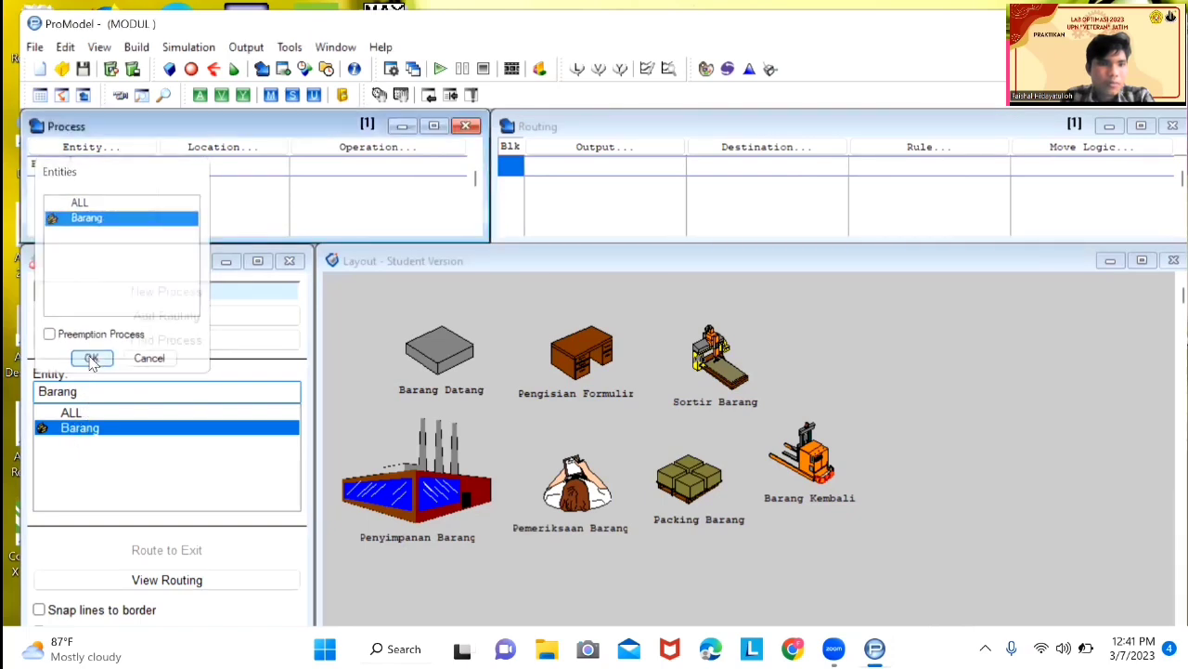
click(213, 148)
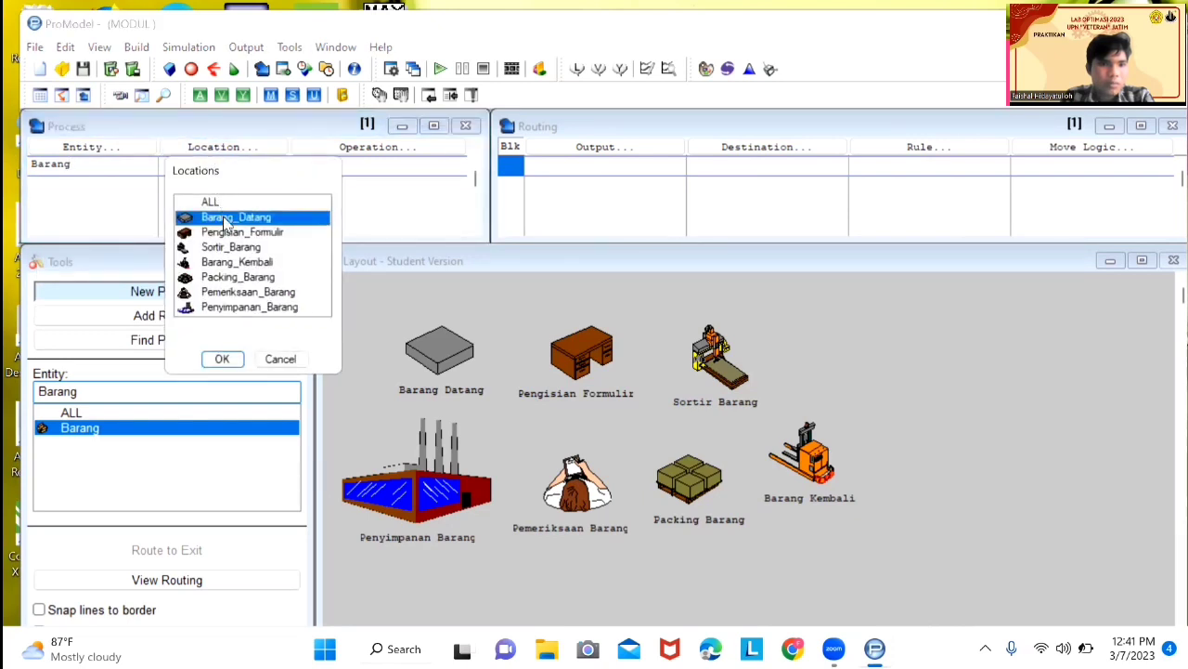
click(223, 358)
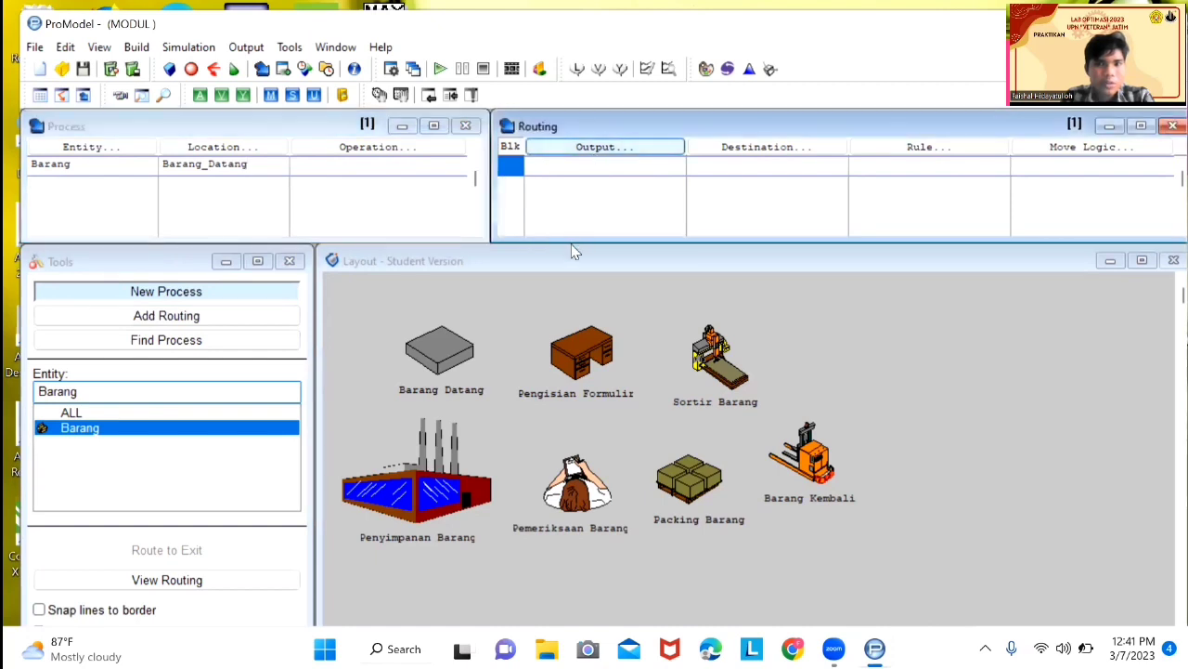
Route Barang from Barang_Datang with Barang as output and Pengisian_Formulir as destination.
click(602, 149)
click(587, 356)
click(729, 156)
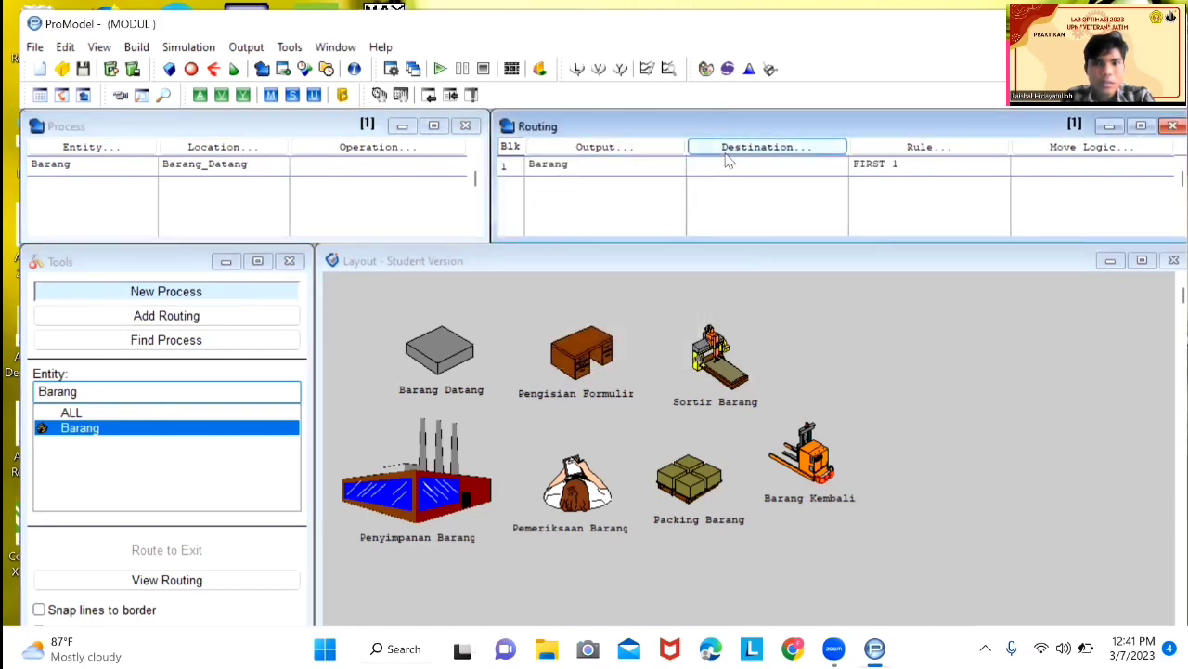
click(754, 217)
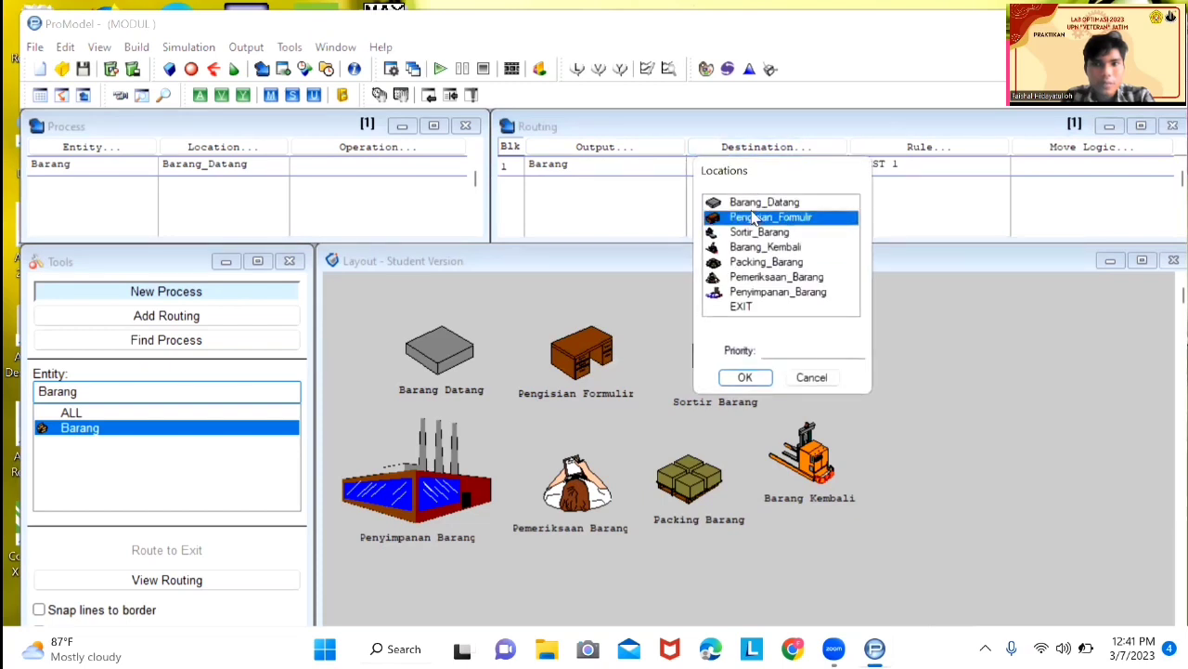
click(744, 377)
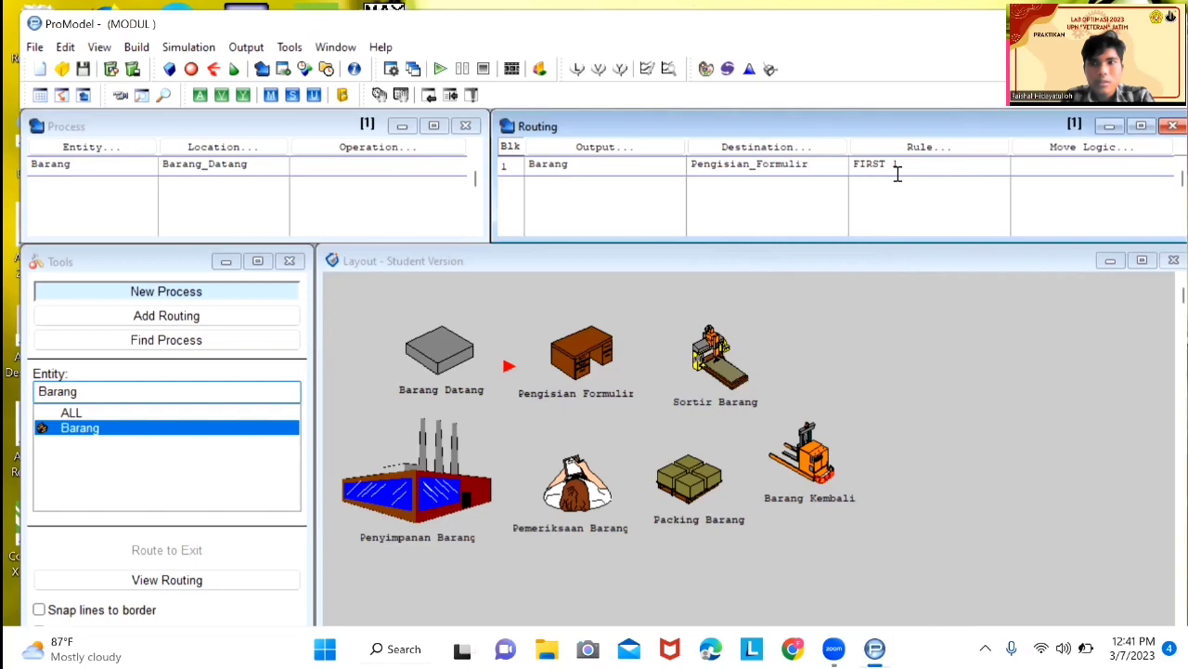
Open the routing's move logic, switch to Stat::Fit and enter the data 17, 19, 10, 19, 18, 17, 18, 19, 10 and 11.
click(1057, 151)
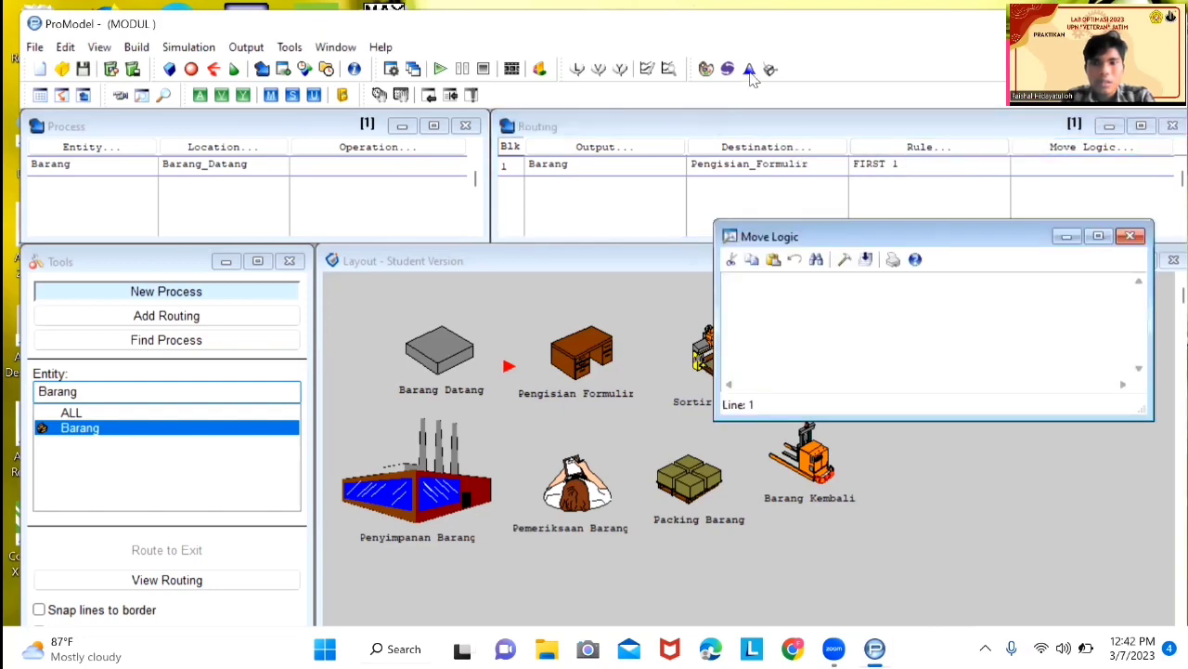
click(750, 69)
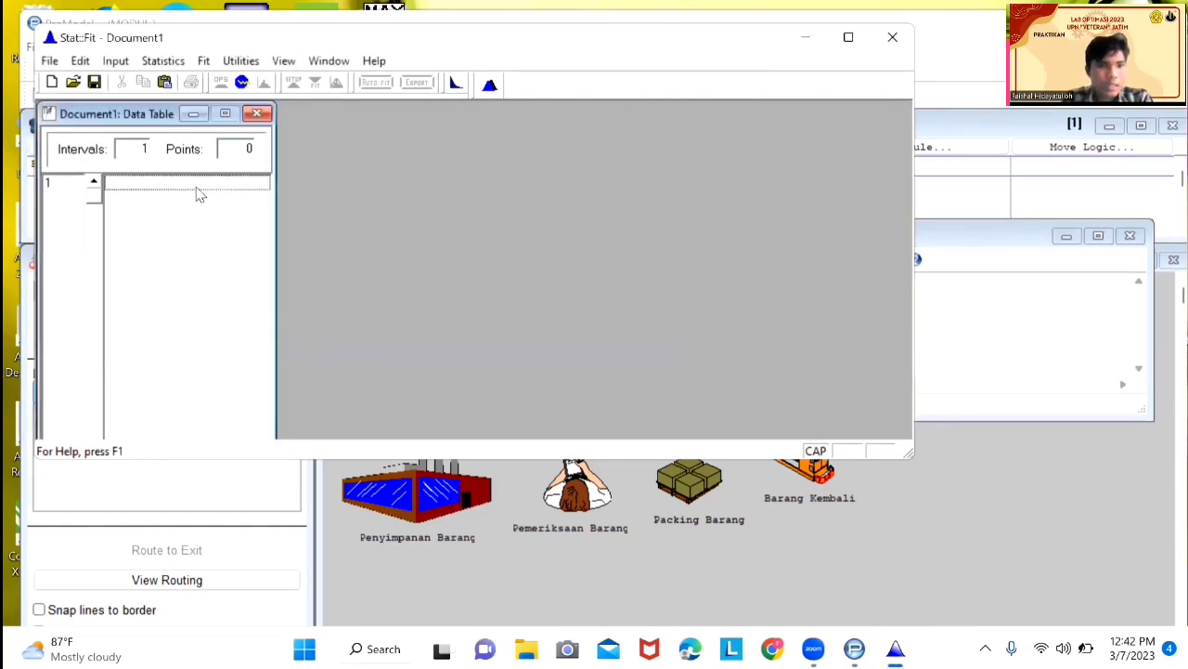
click(197, 188)
text(17)
key(Return)
text(19)
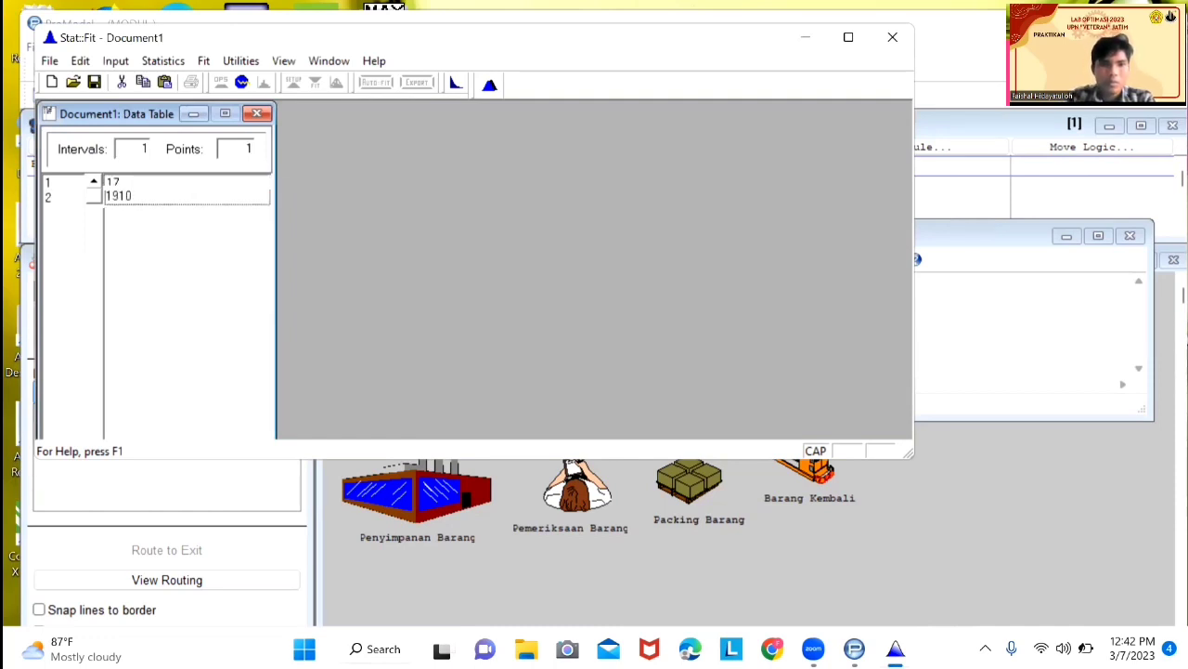
key(Return)
text(10)
key(Return)
text(19)
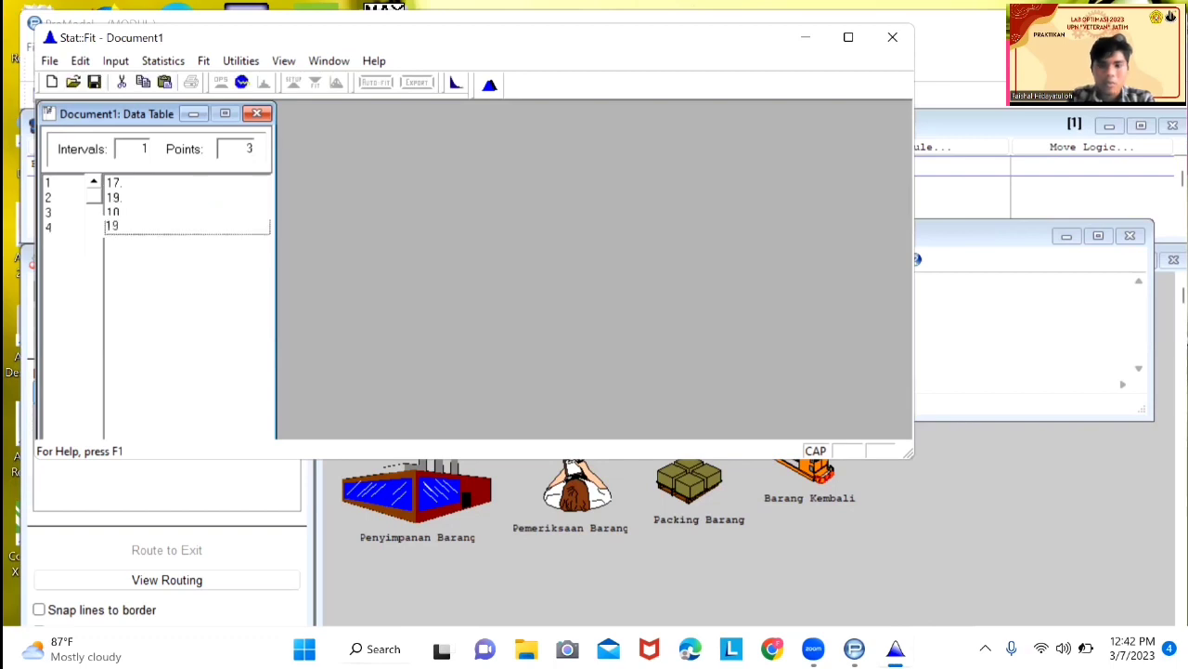
key(Return)
text(18)
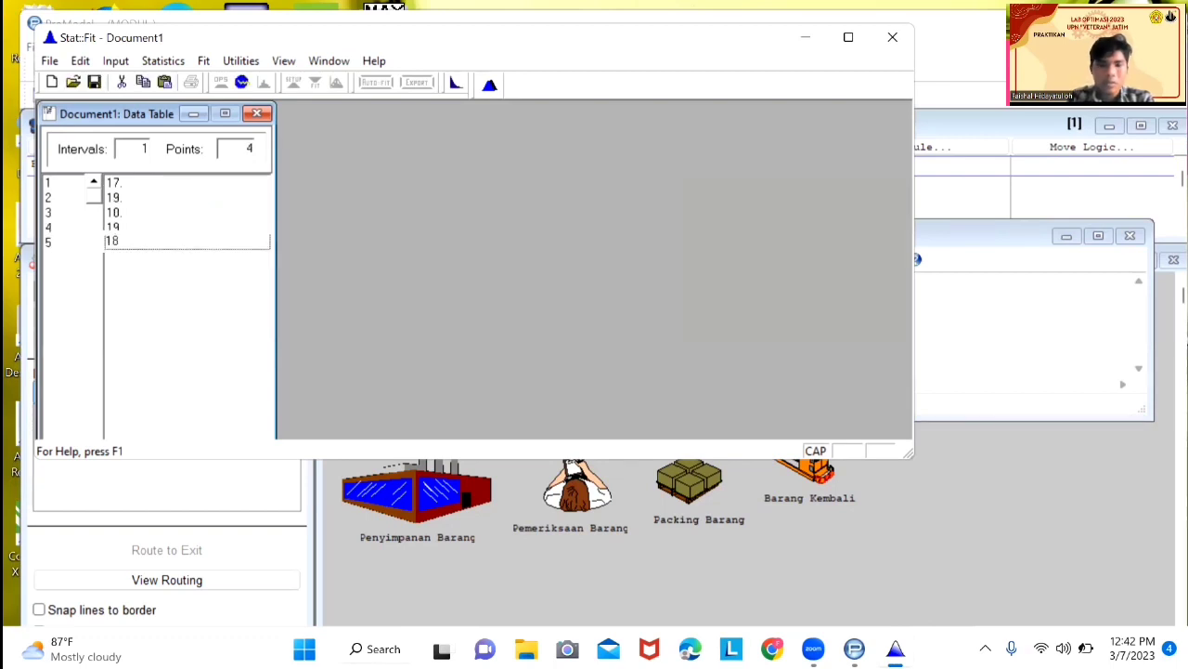
key(Return)
text(17)
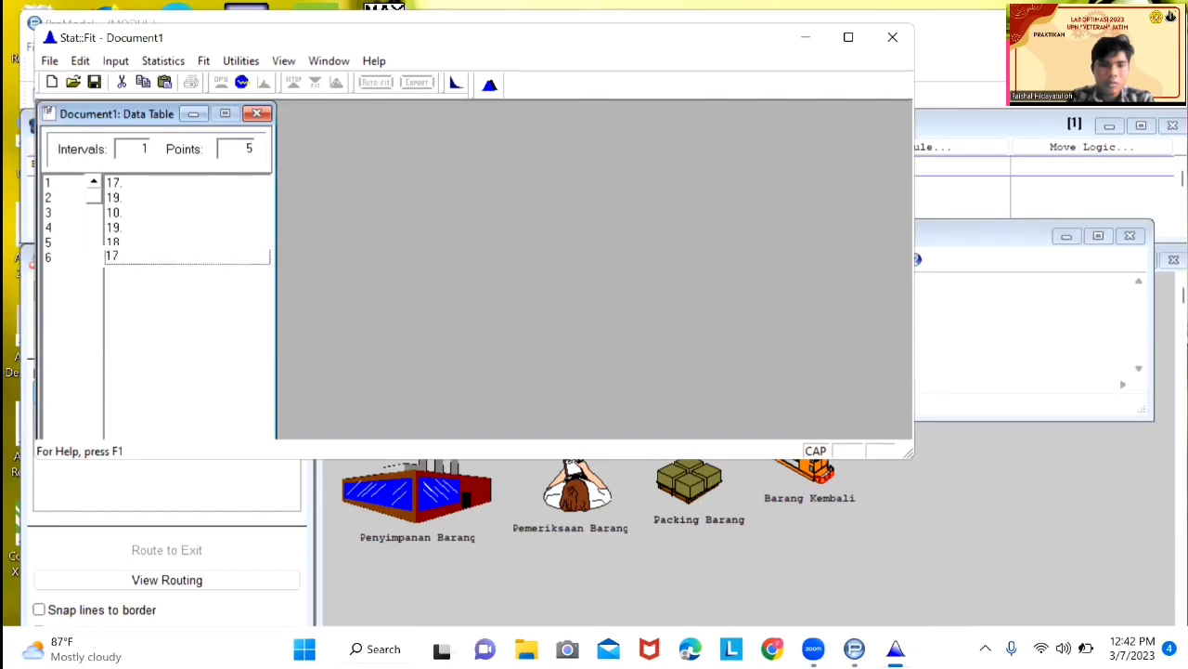
key(Return)
text(1)
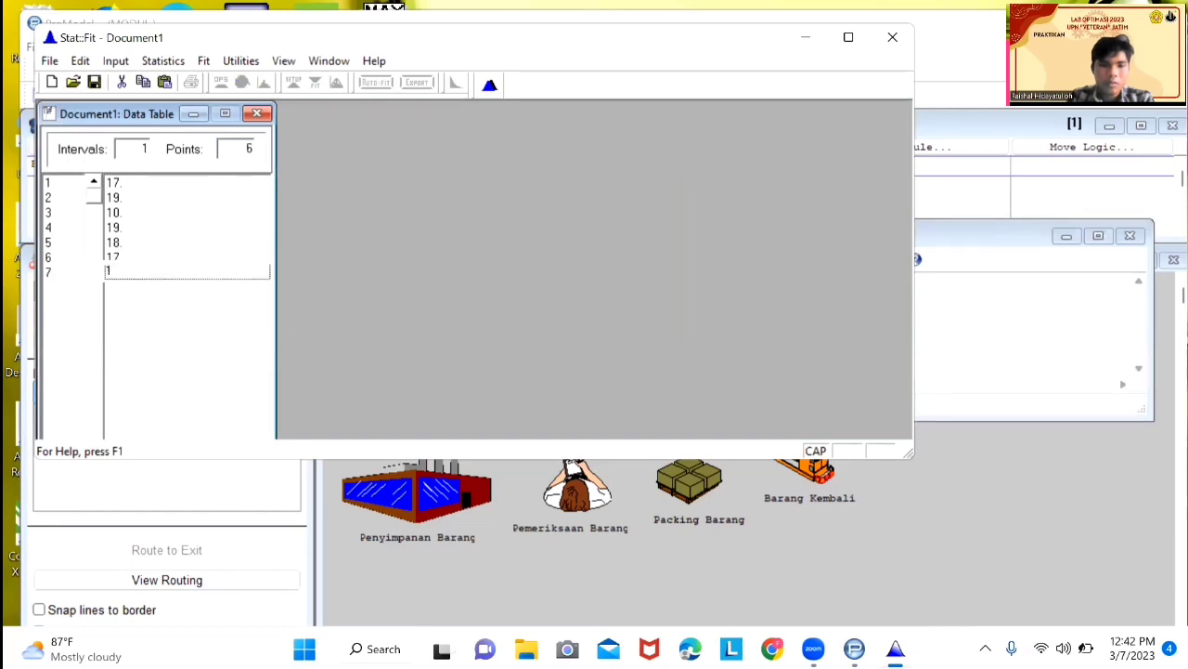
text(8)
key(Return)
text(19)
key(Return)
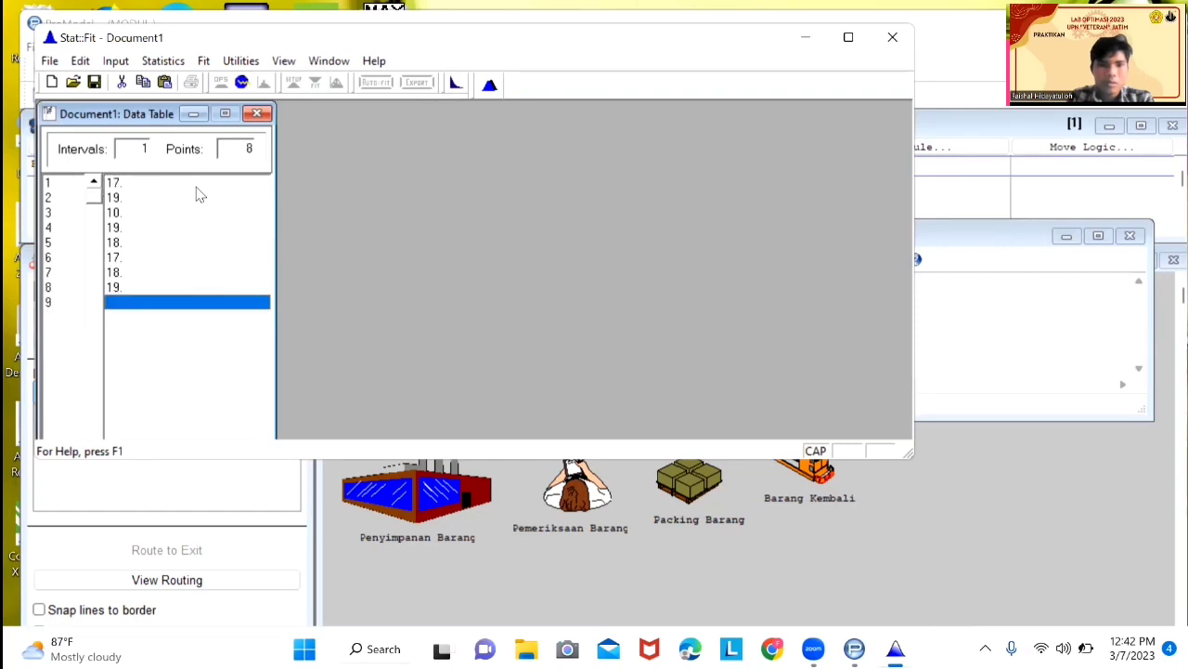
text(10)
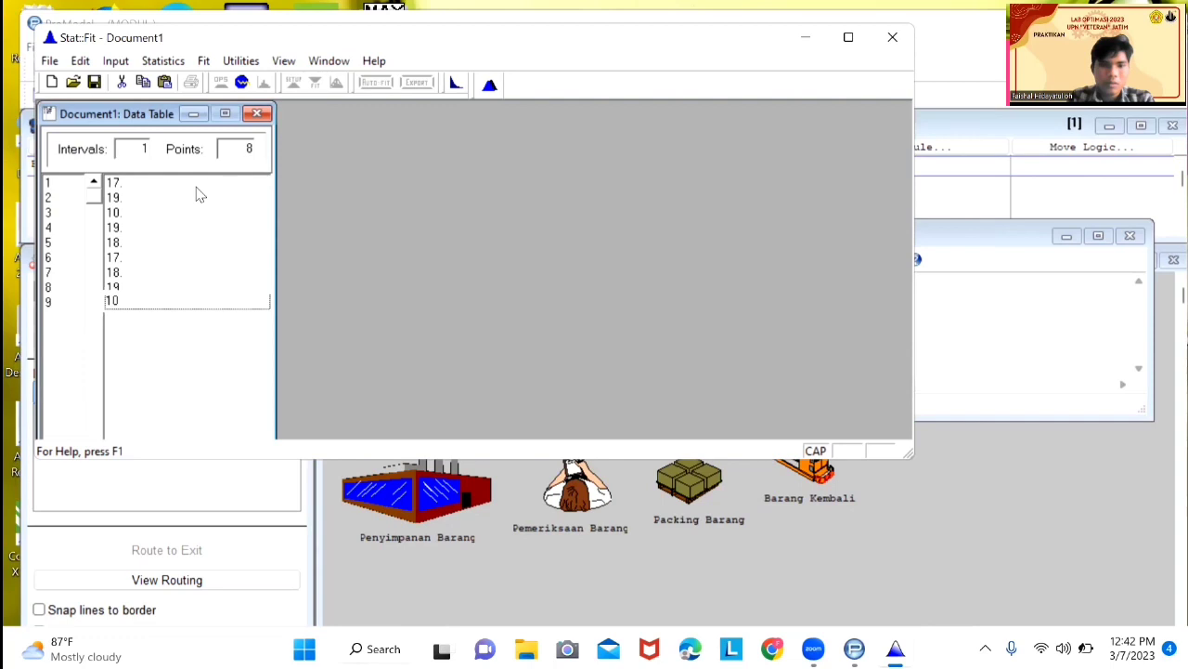
key(Return)
text(11)
key(Return)
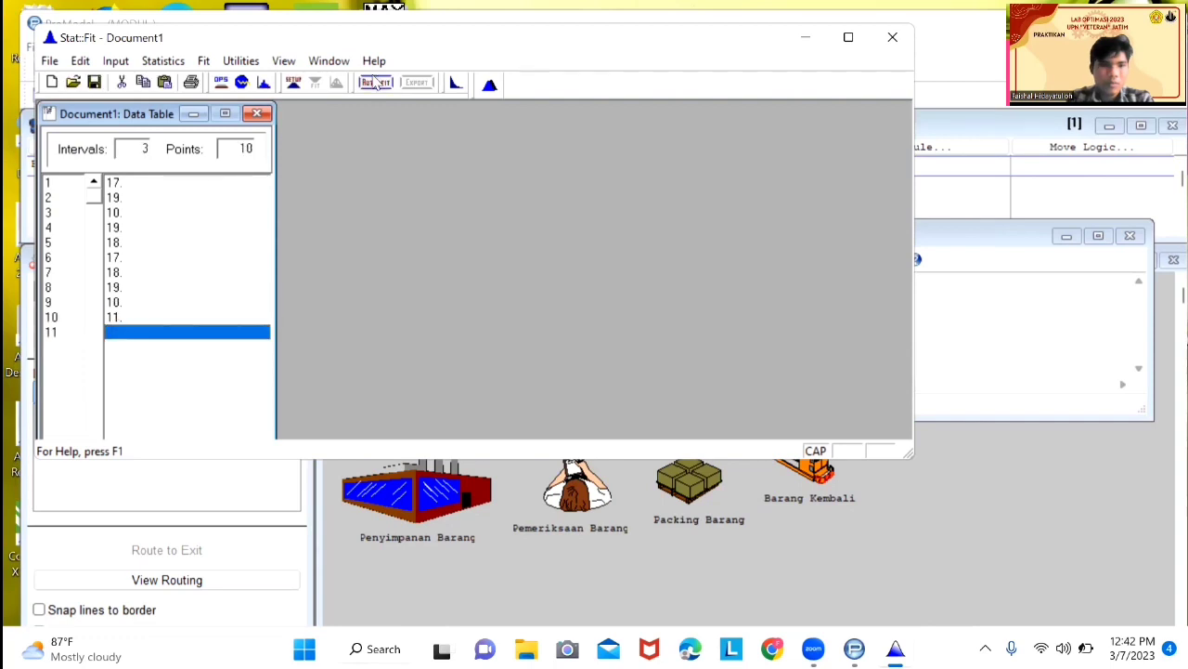
Run Auto::Fit on the entered data using discrete distributions.
click(376, 83)
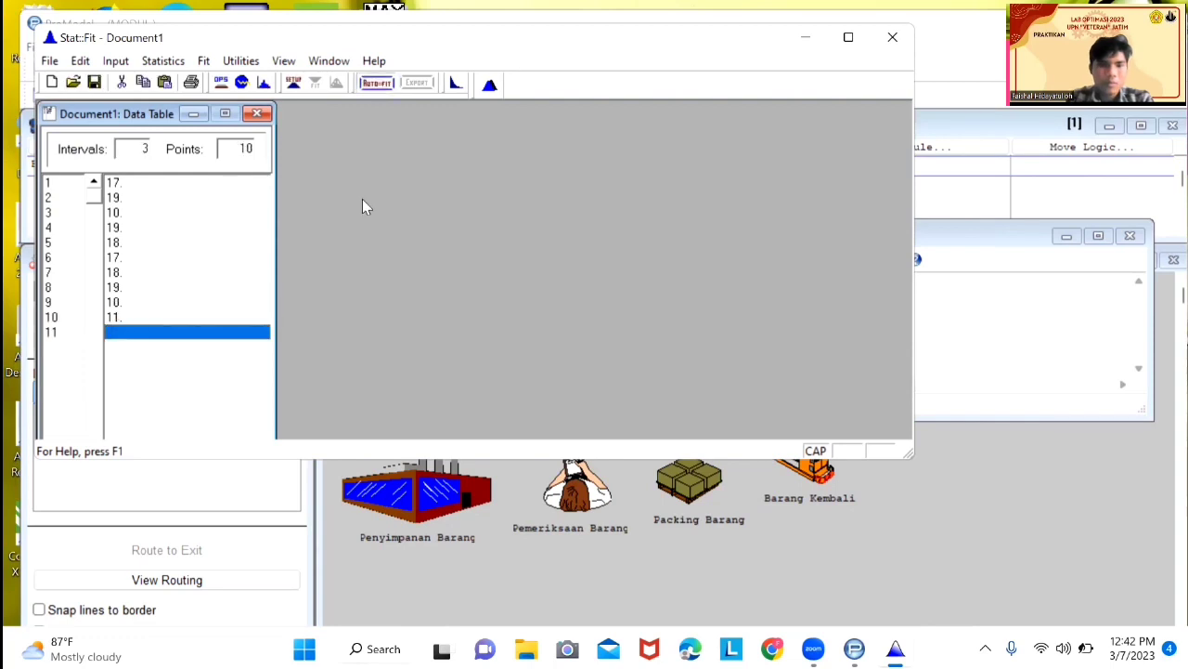
click(270, 202)
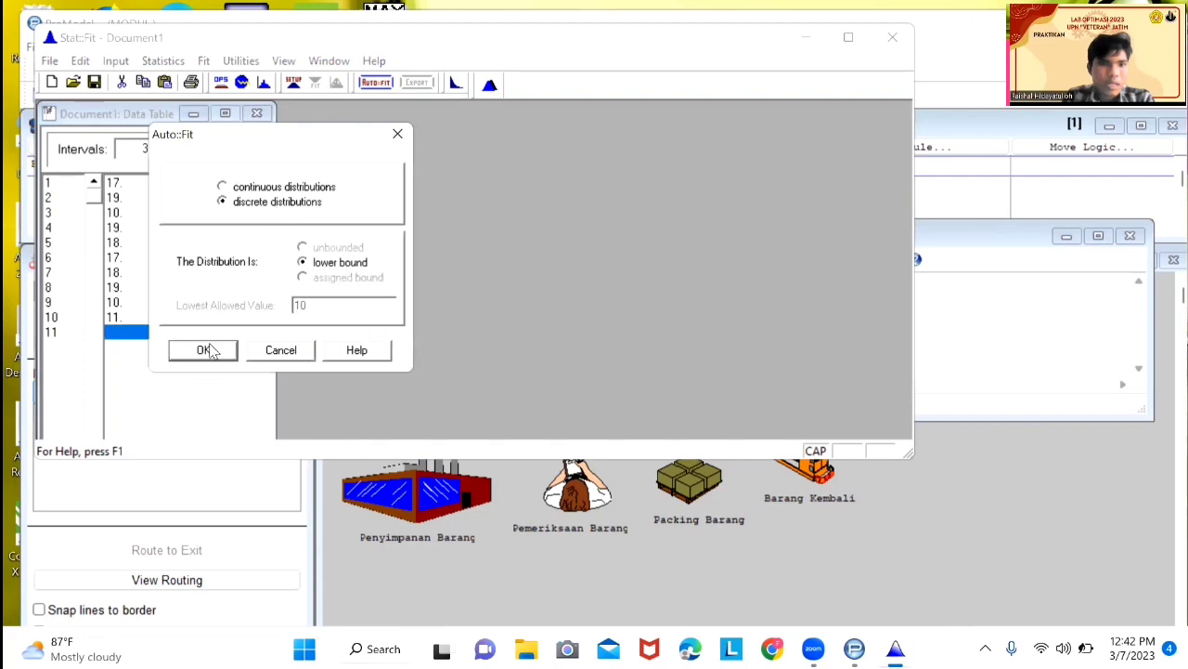
click(205, 351)
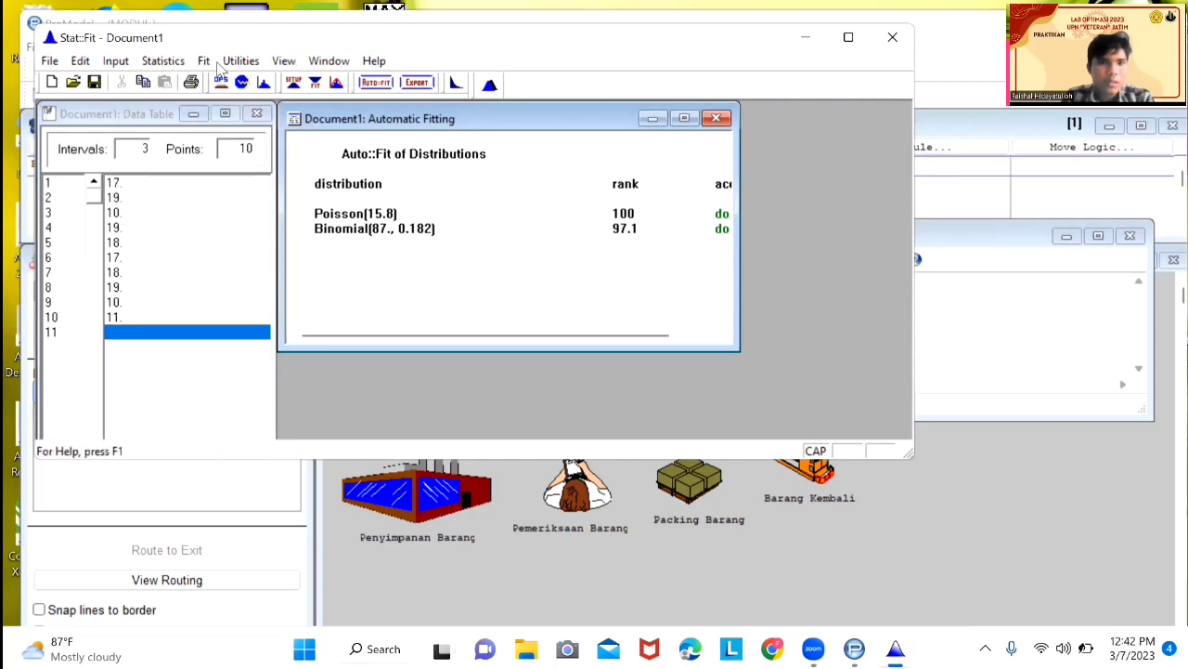
Export the fitted Poisson distribution to the clipboard in ProModel format.
click(417, 82)
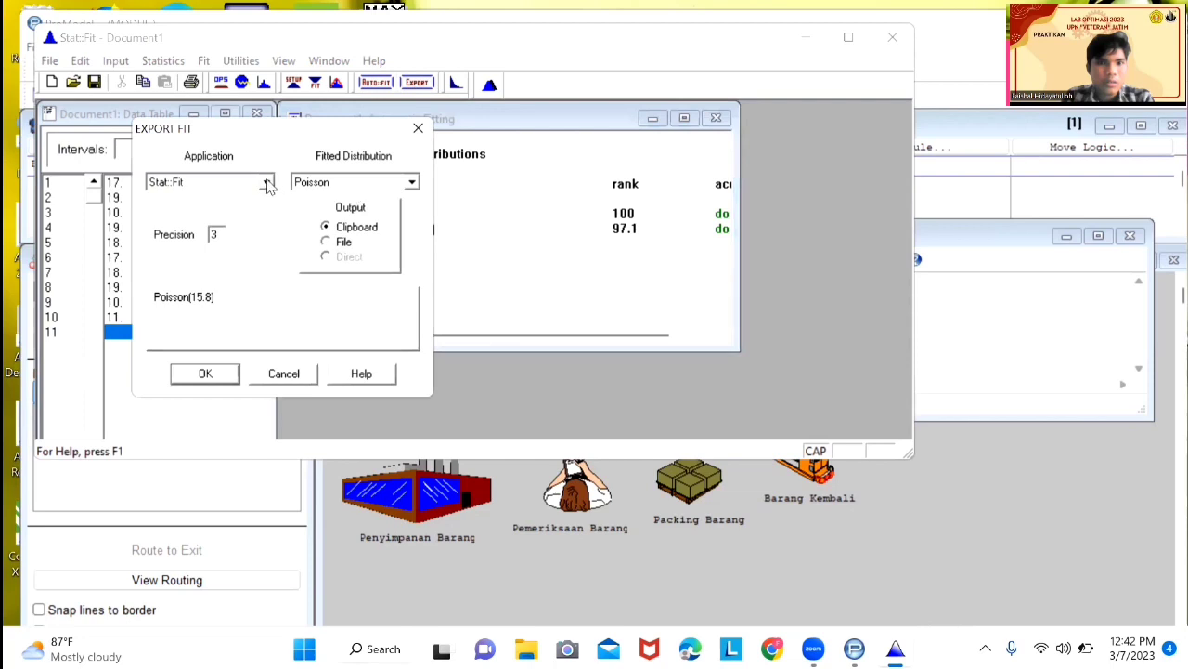
click(266, 183)
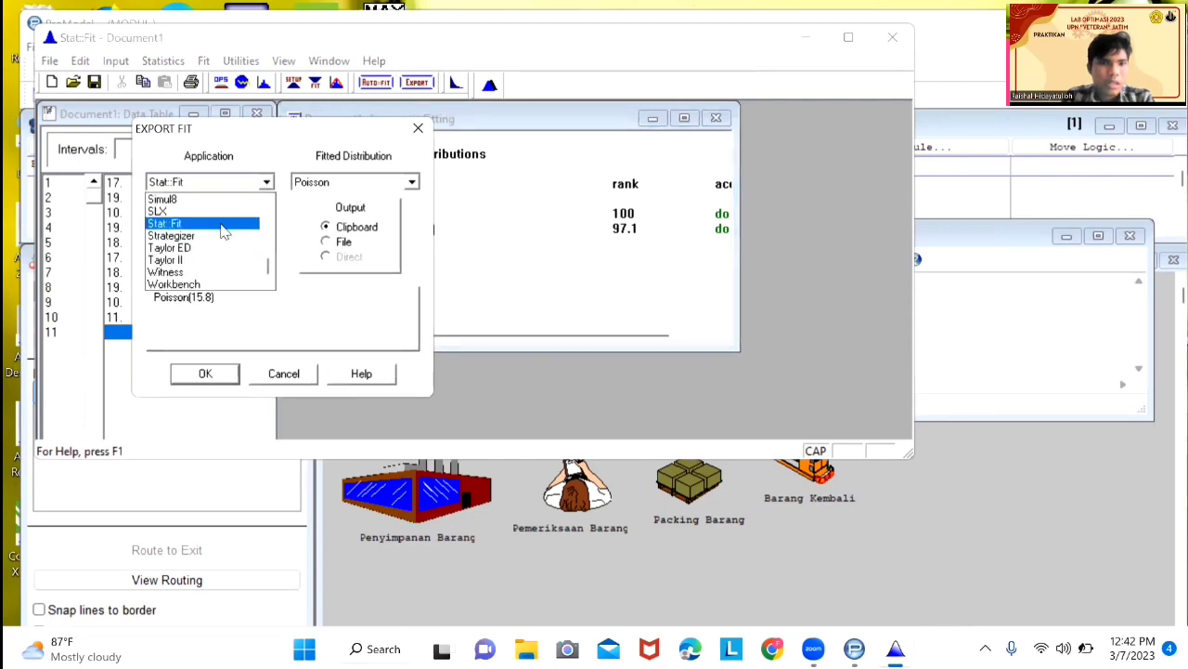
scroll(215, 234, up, 3)
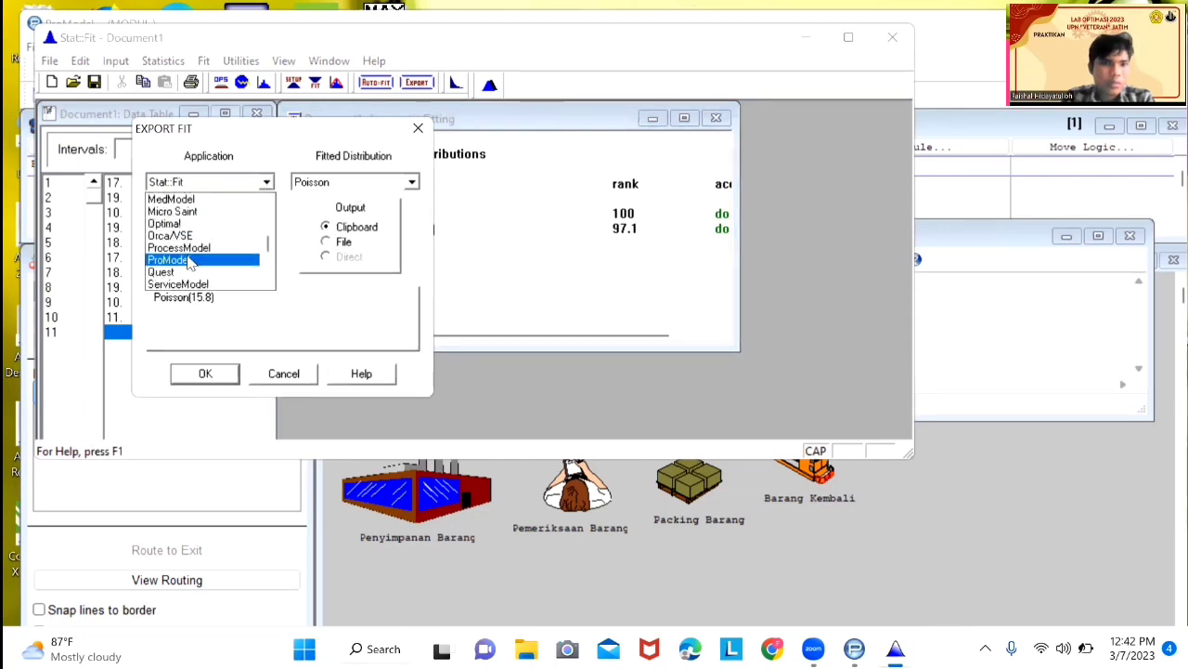
click(189, 261)
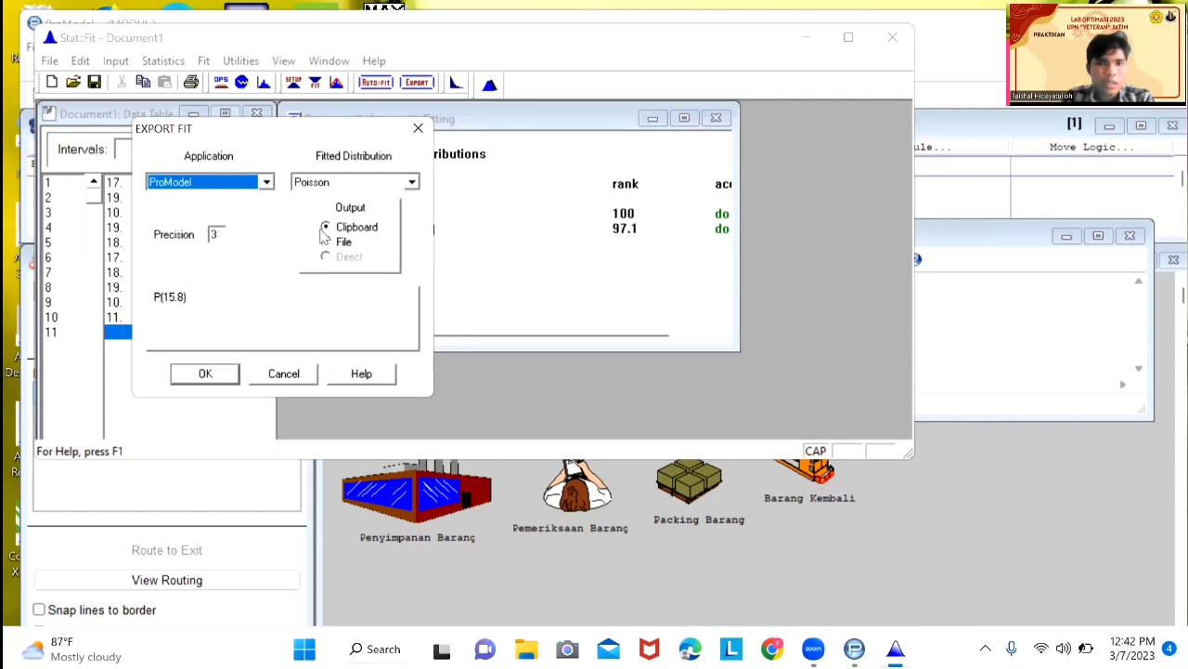
drag(344, 137, 319, 235)
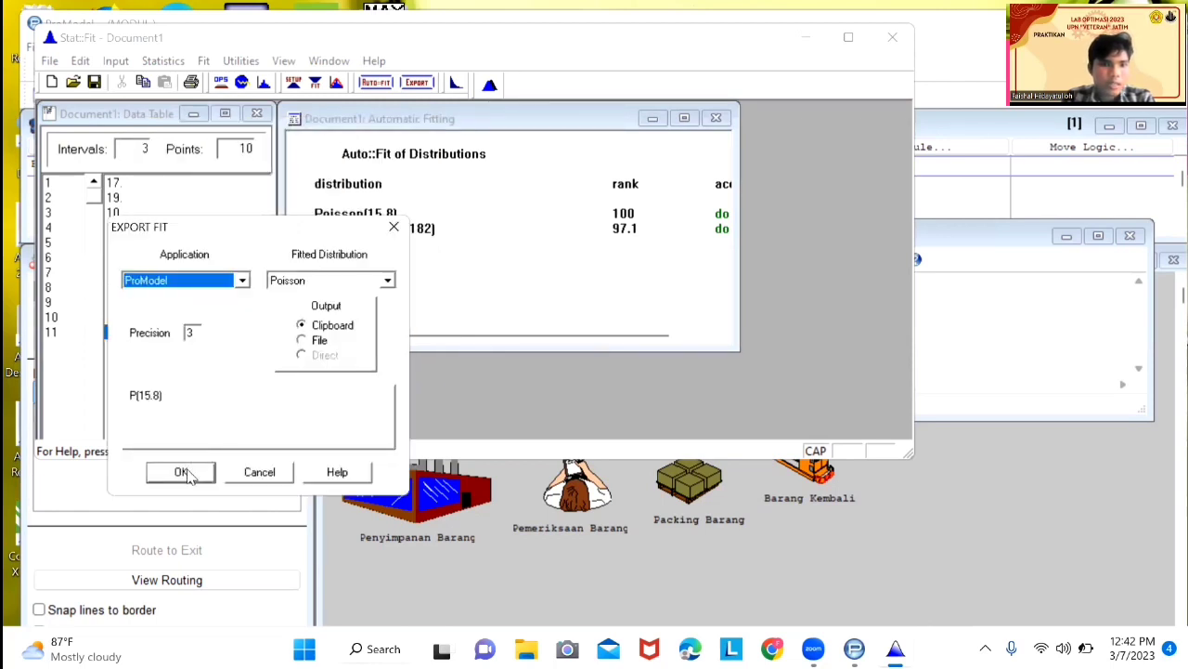
click(183, 472)
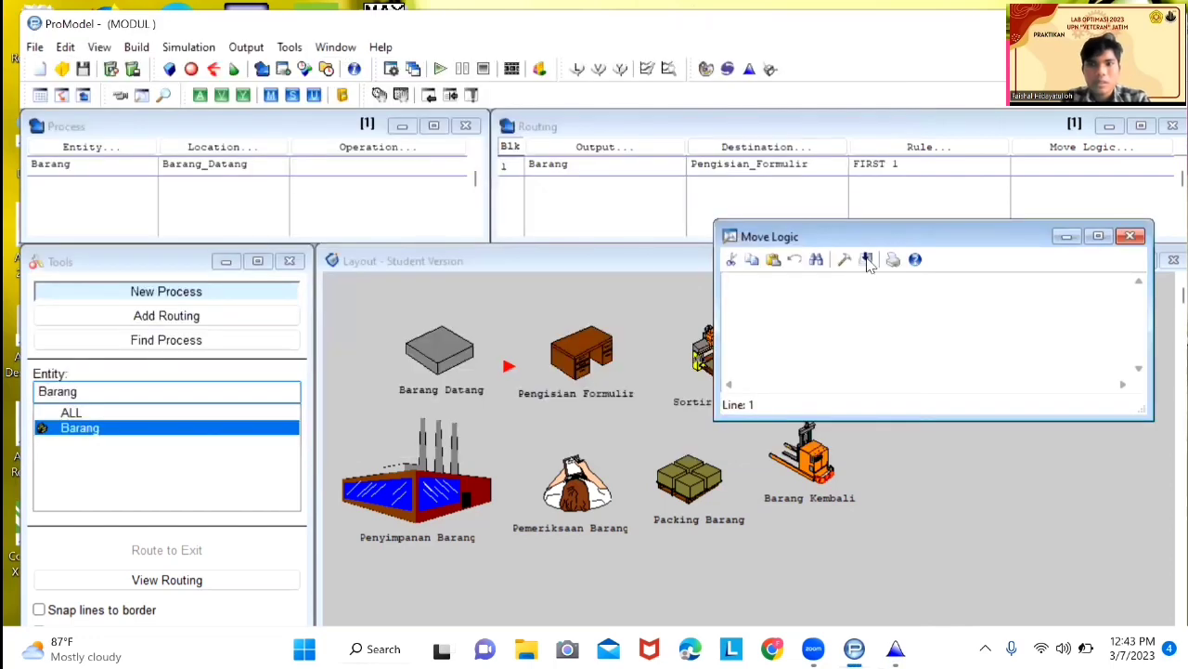
Enter the expression P(15.8) in ProModel's Logic Builder and insert it into the routing's move logic.
click(844, 260)
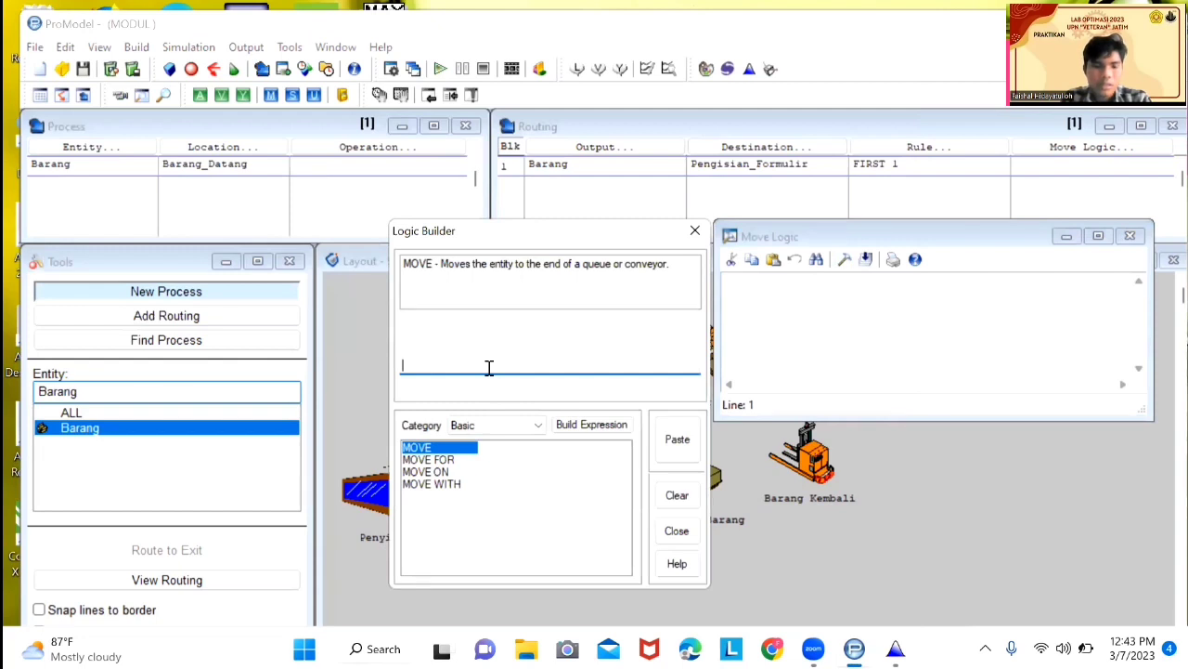
text(P(15.8))
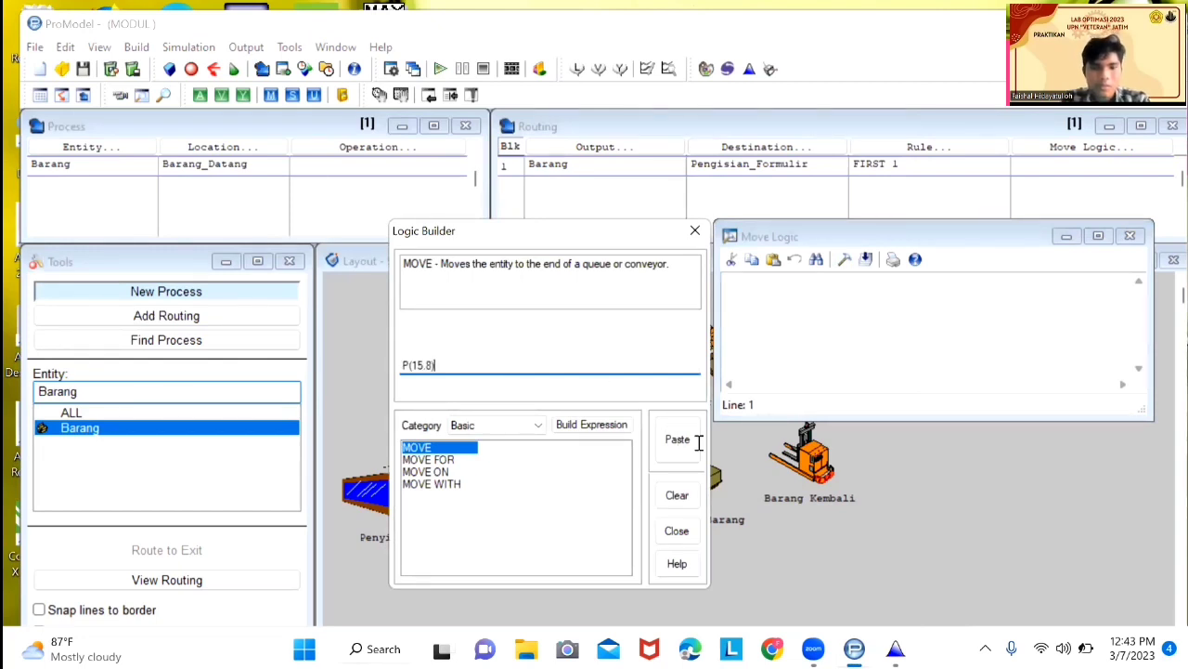
click(676, 438)
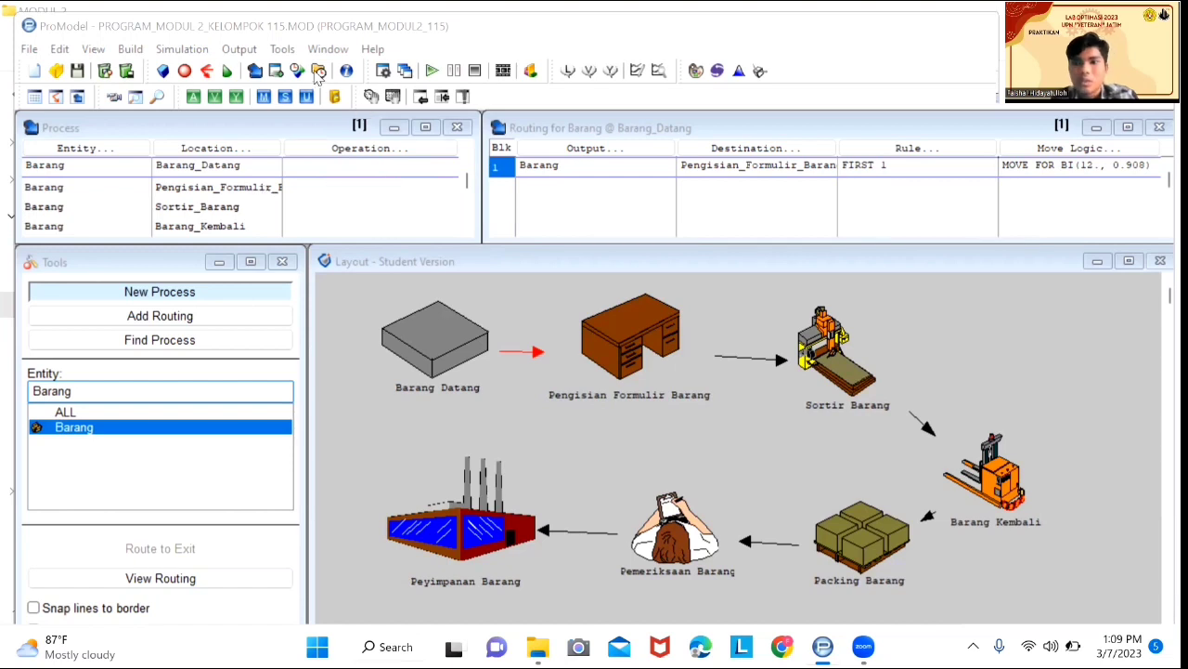
Review the run time, clock precision and number of replications in the simulation options and accept them.
click(133, 52)
mouse_move(178, 52)
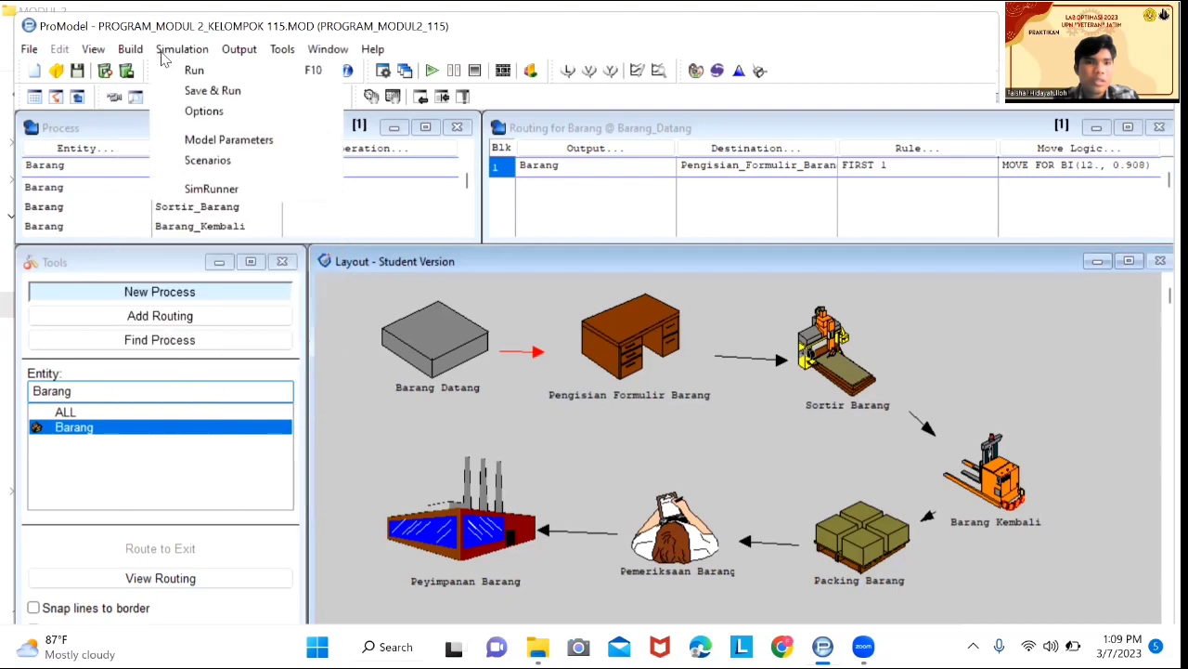
click(199, 112)
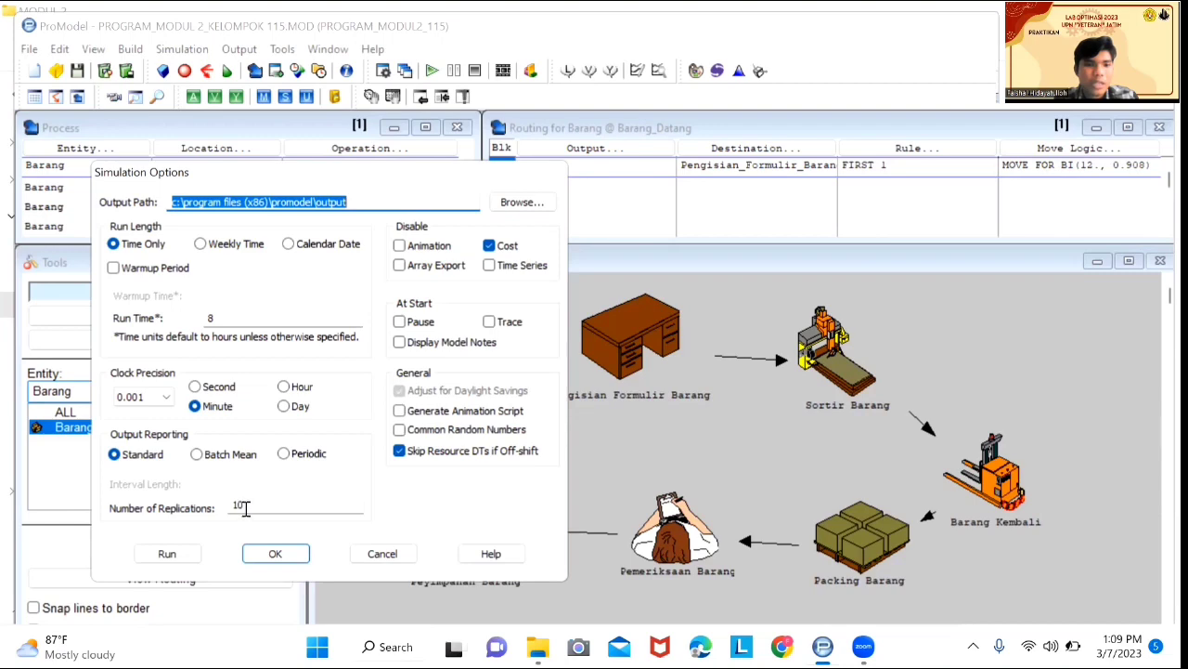
click(276, 553)
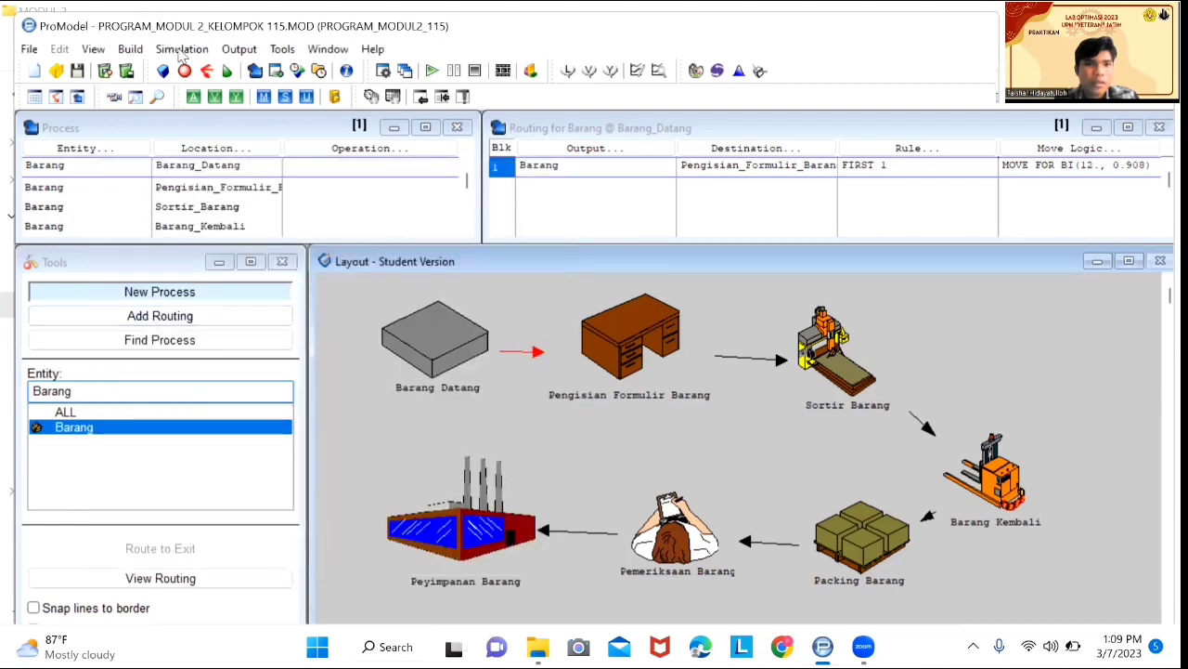
Run the simulation of the PROGRAM_MODUL2_115 model and raise the animation speed to the maximum.
click(179, 52)
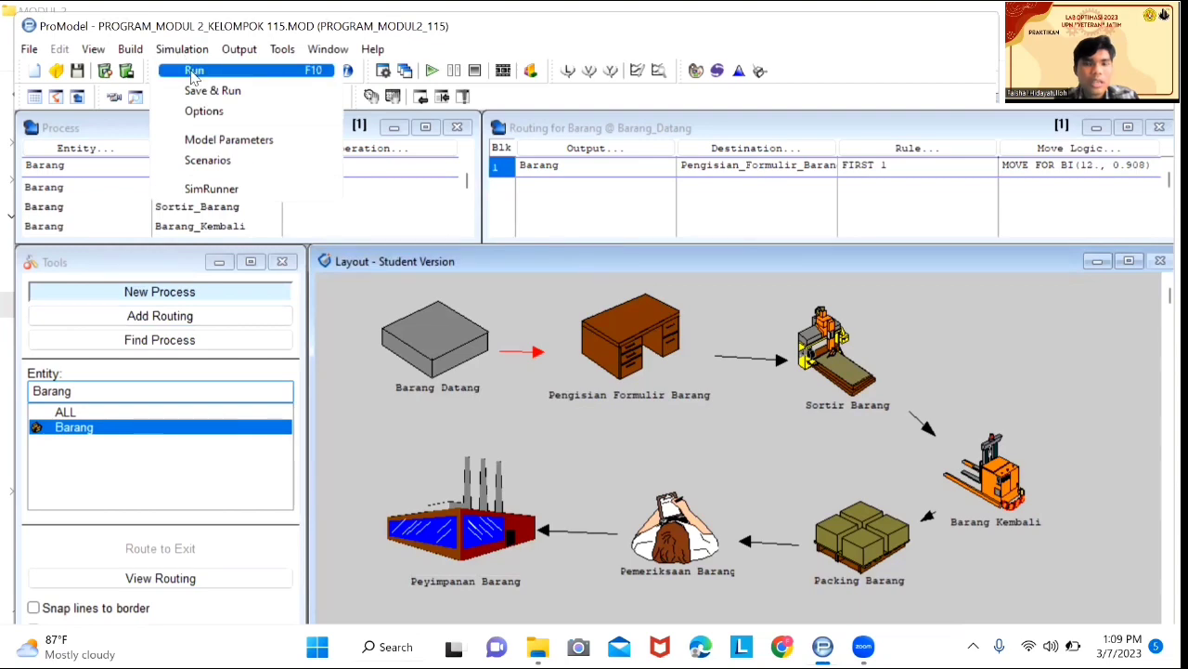
click(192, 73)
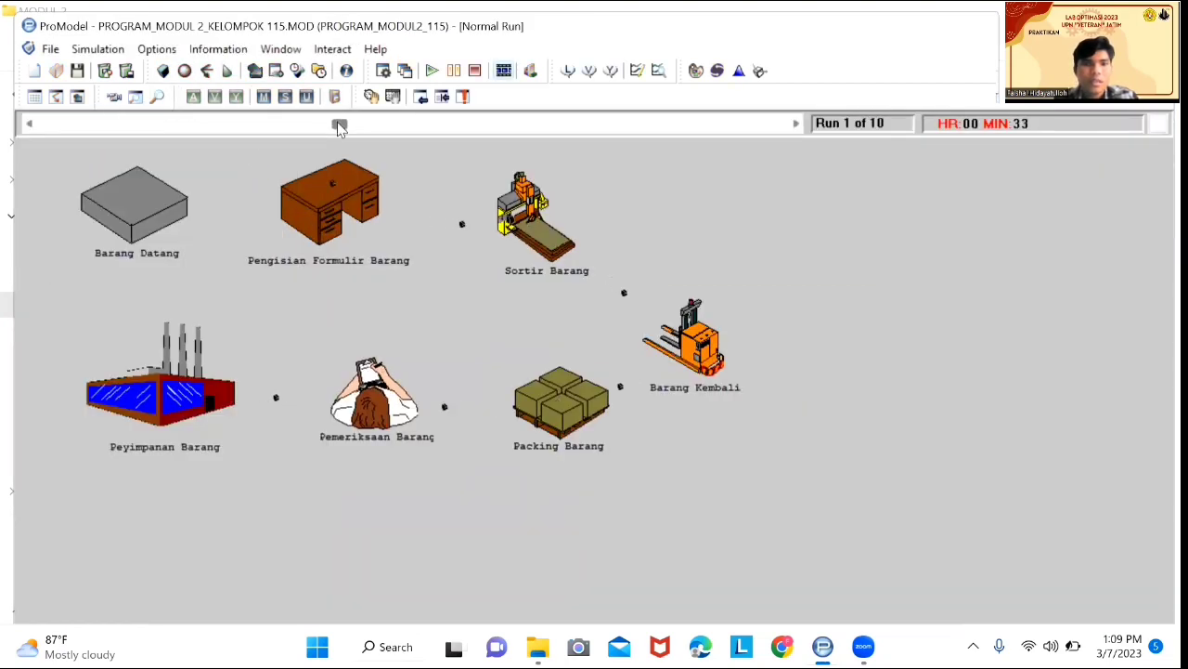
drag(340, 125, 804, 132)
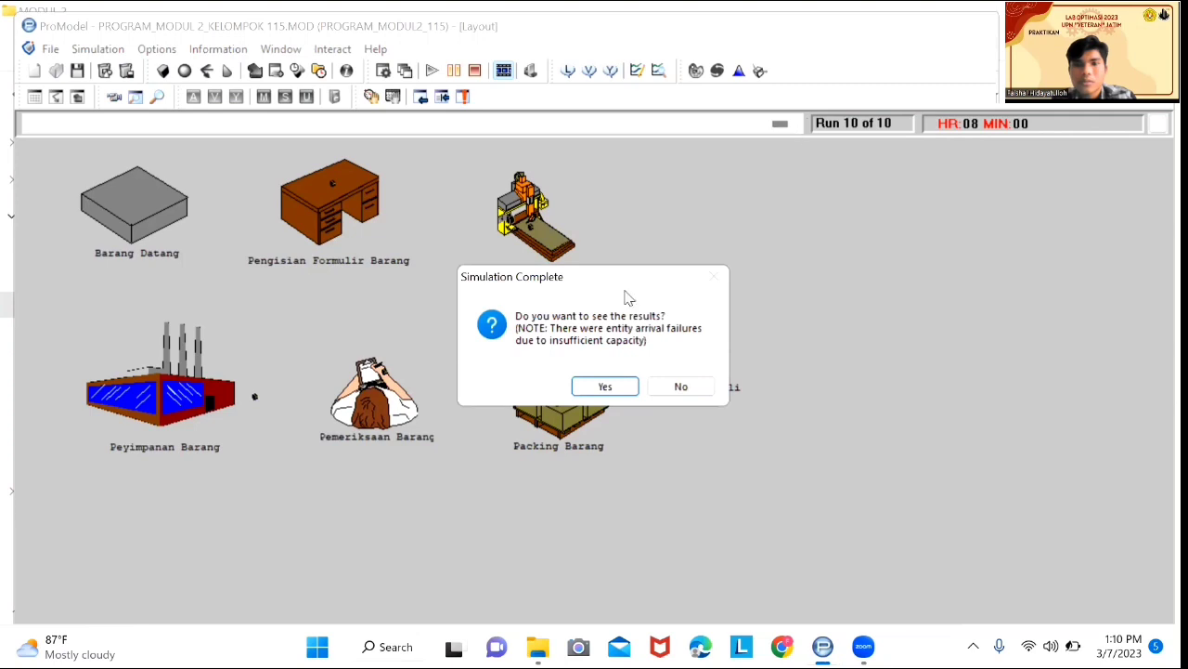
Open the results report for the Normal Run scenario with all replications and show its Entity Activity section.
click(599, 392)
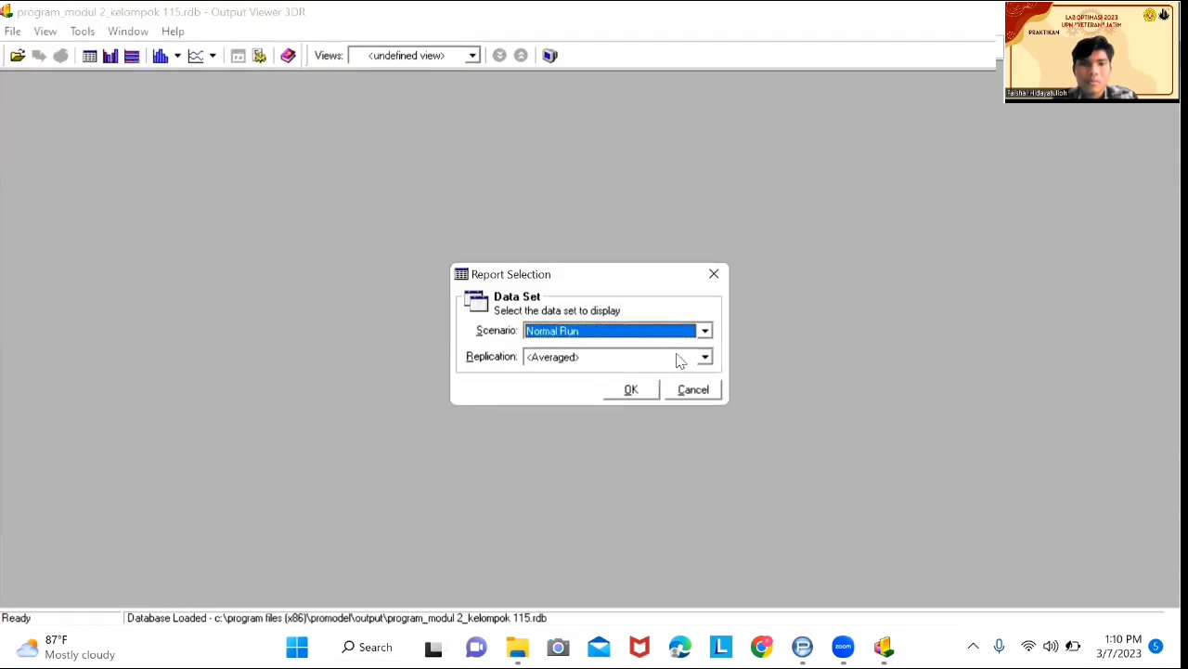
click(706, 359)
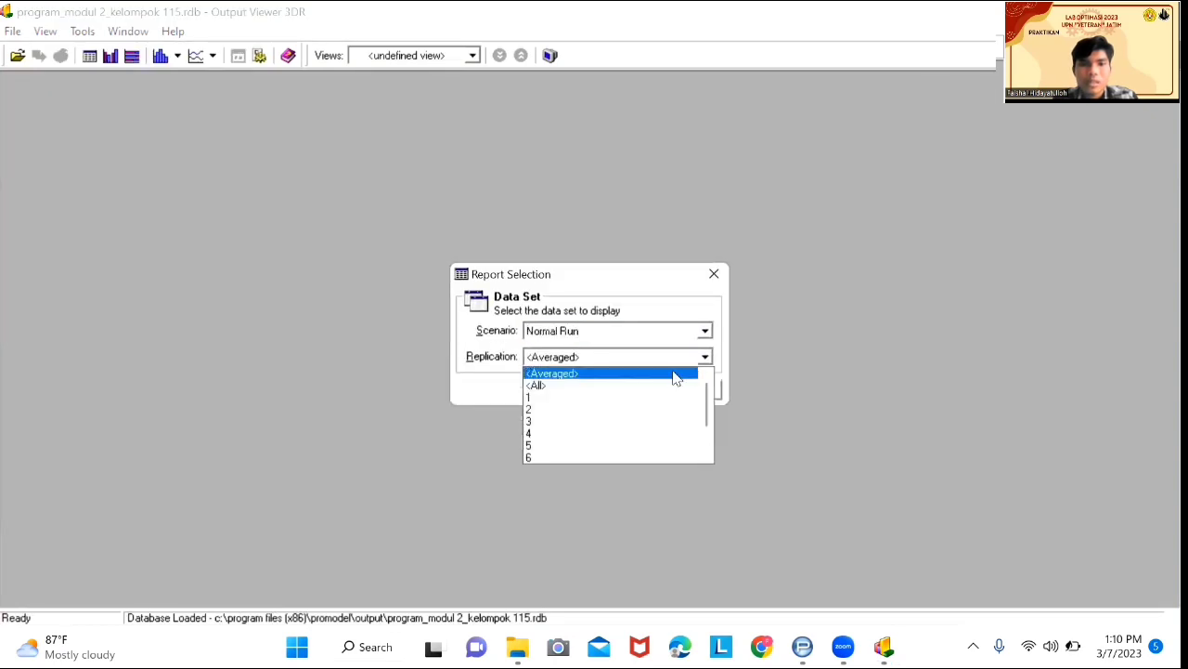
click(648, 385)
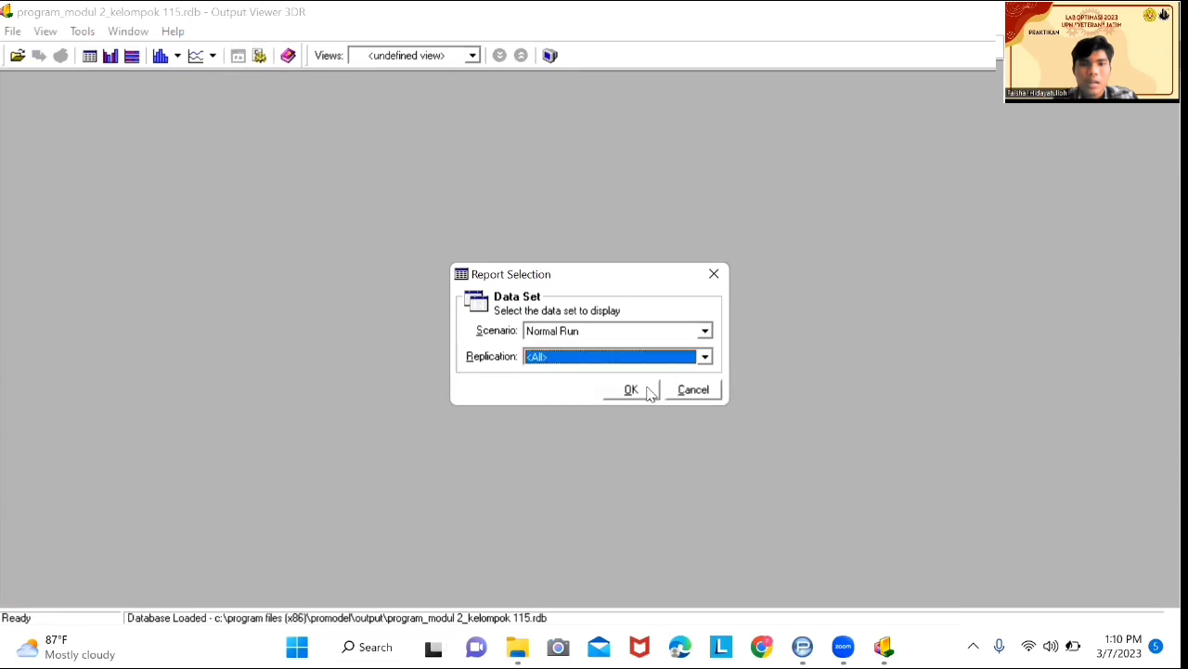
click(631, 391)
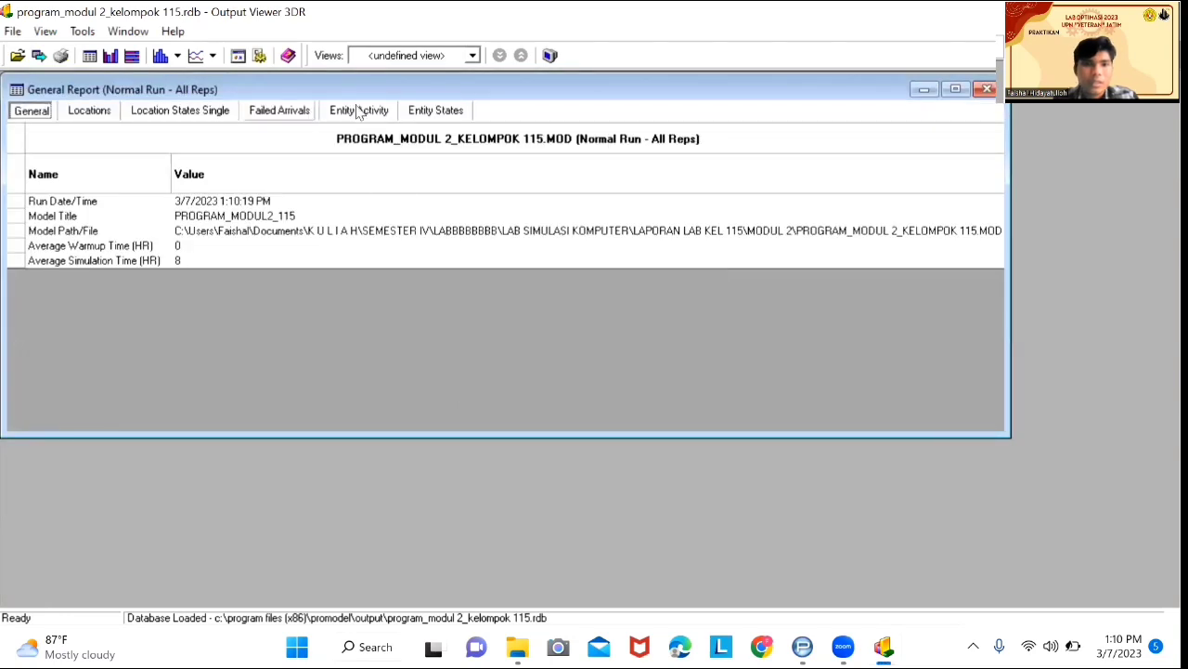
click(359, 111)
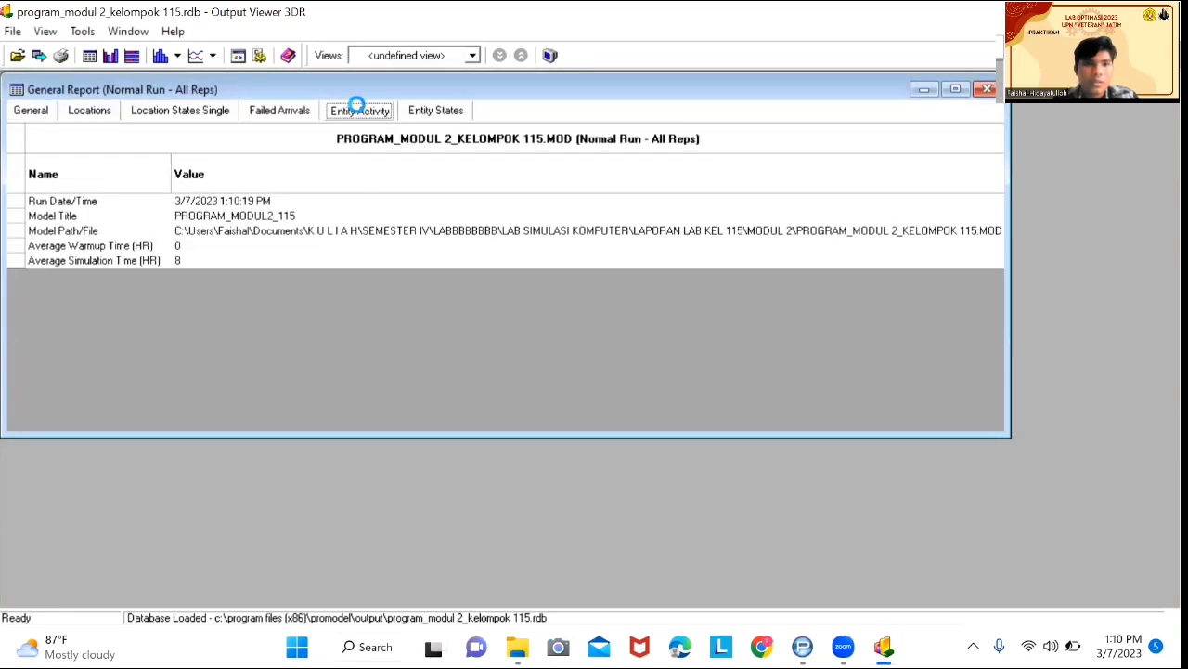